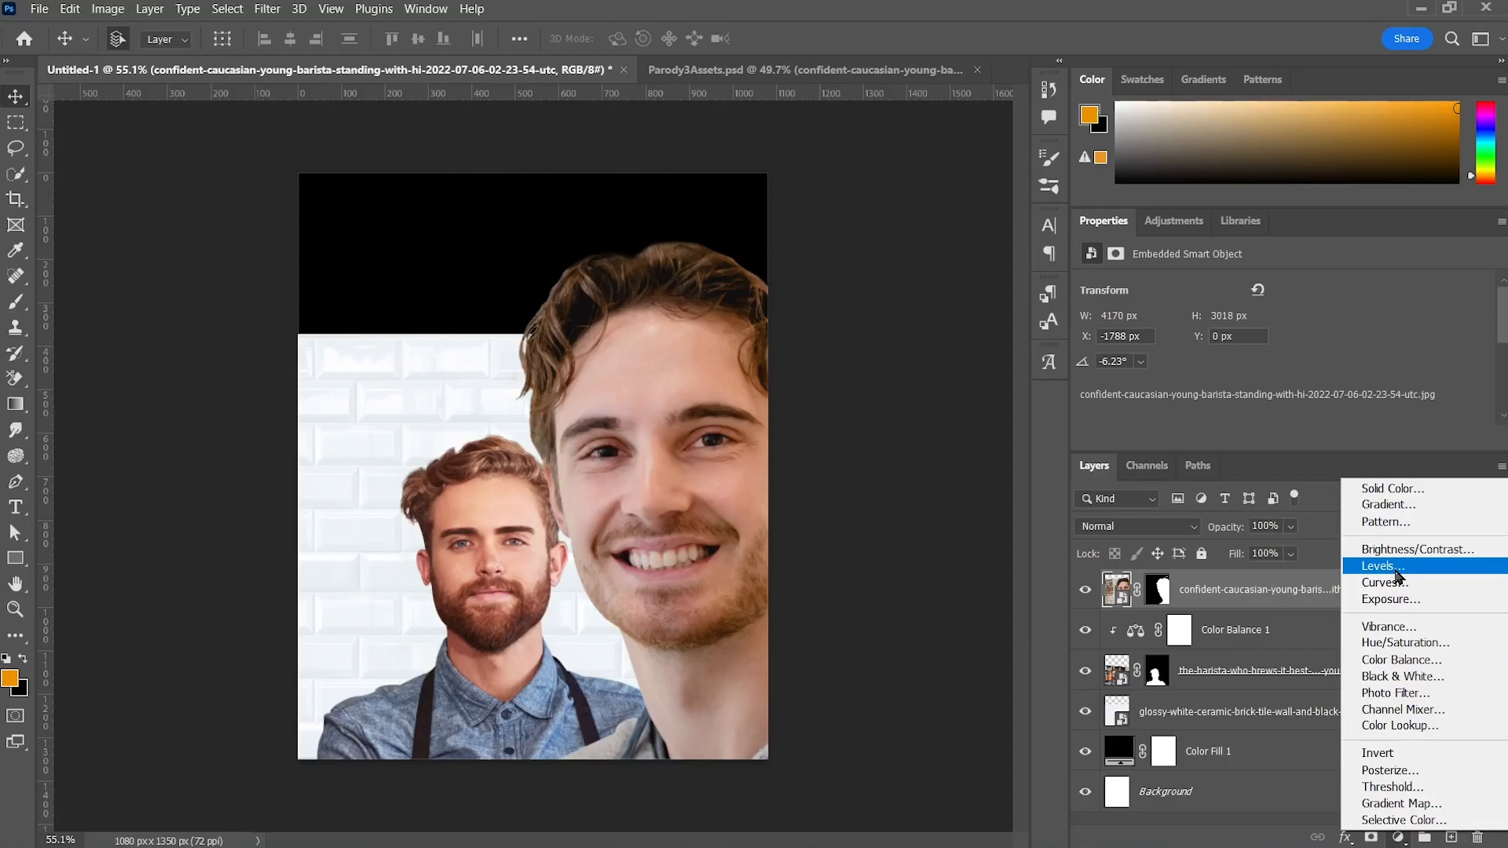
Step: Add Color Balance and Brightness/Contrast adjustments clipped to the smiling man's layer and tune them to match the bearded barista
click(1403, 660)
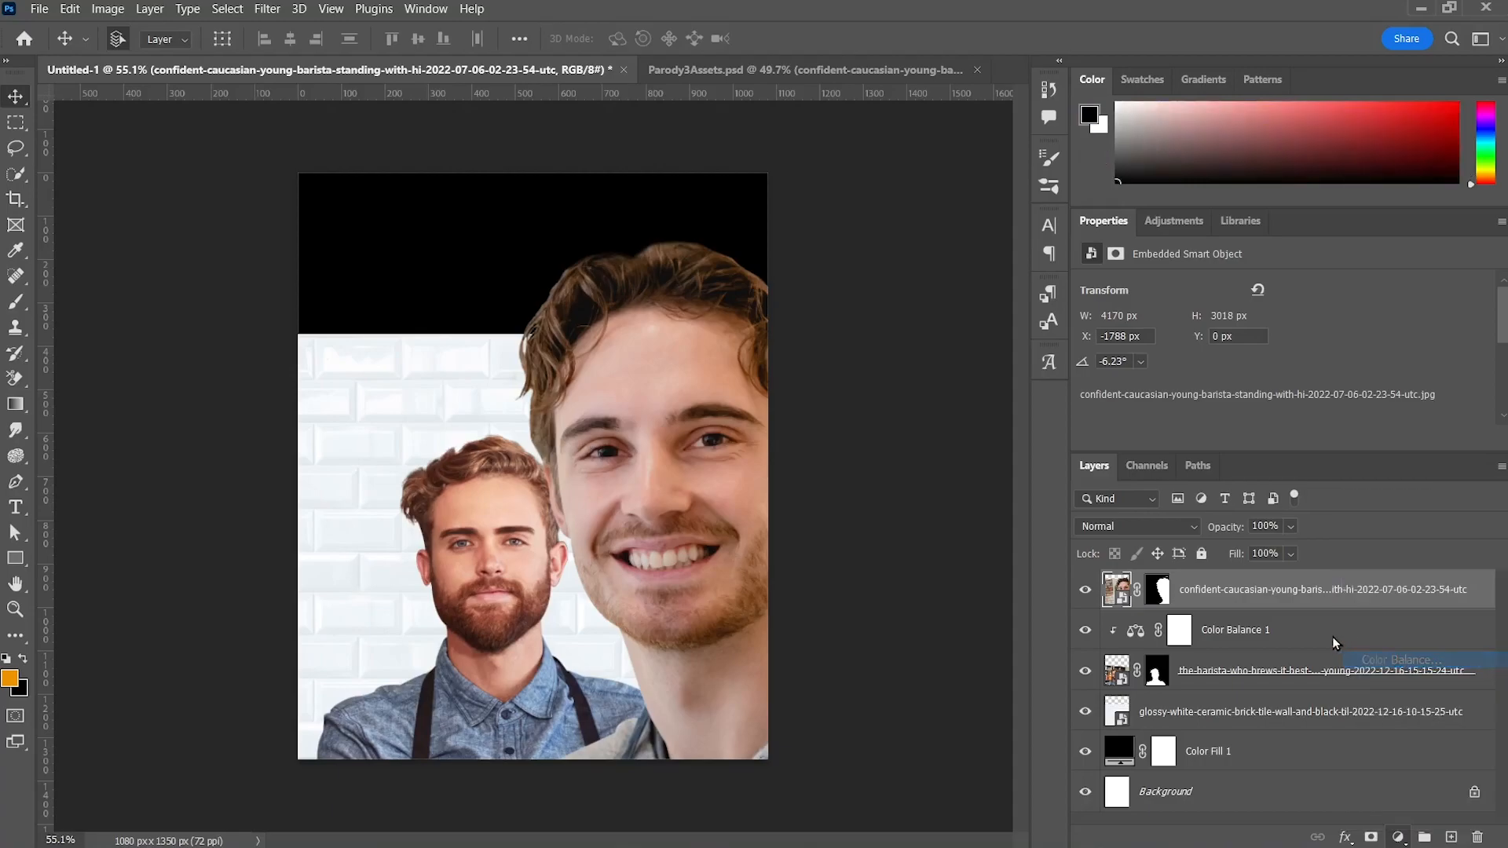
key(ctrl+alt+g)
drag(1257, 327, 1242, 300)
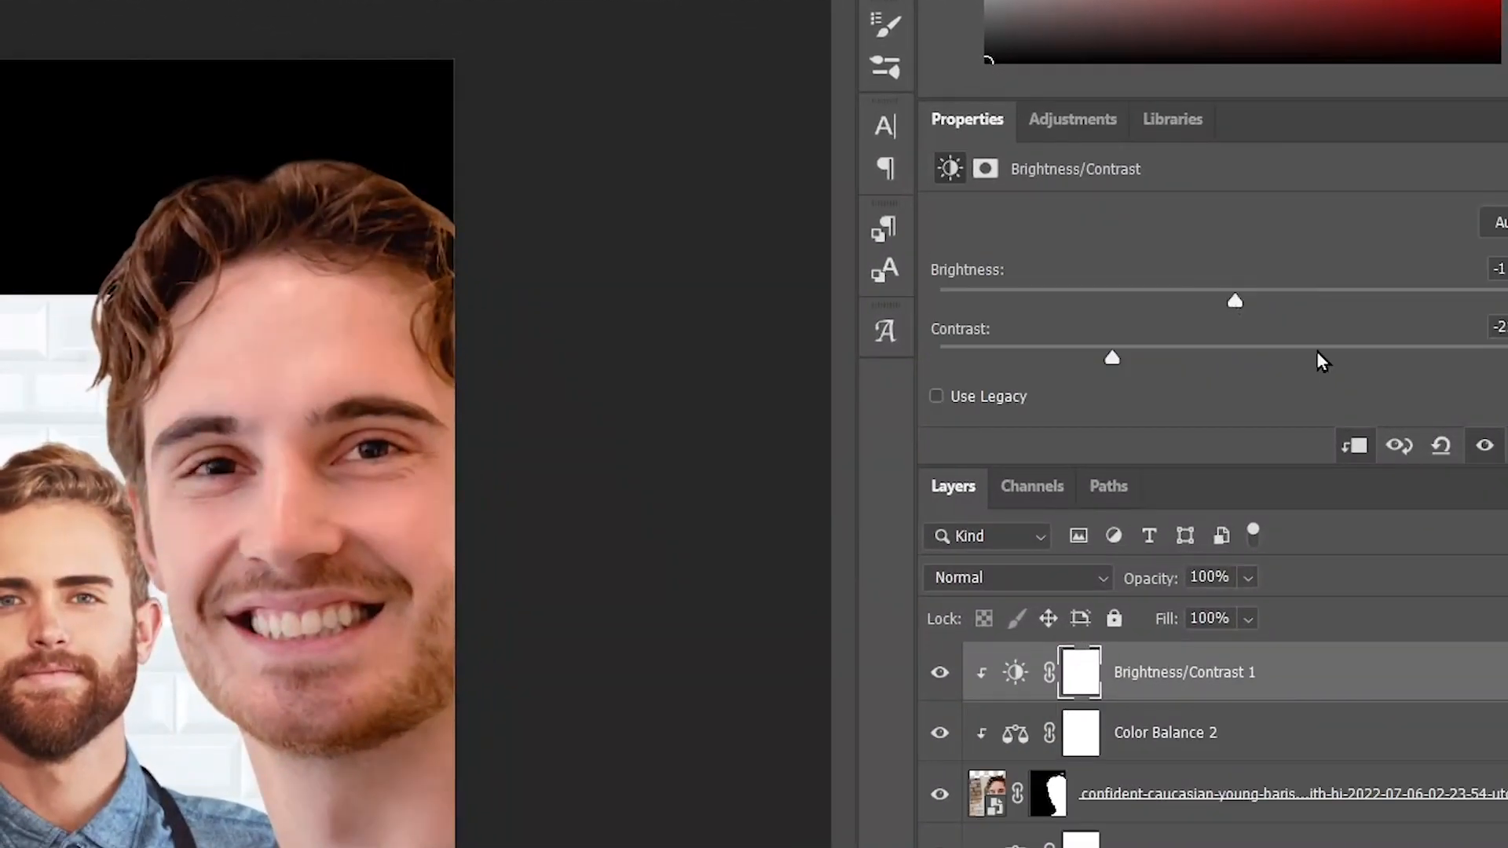
drag(1316, 361, 1343, 348)
drag(1250, 355, 1278, 349)
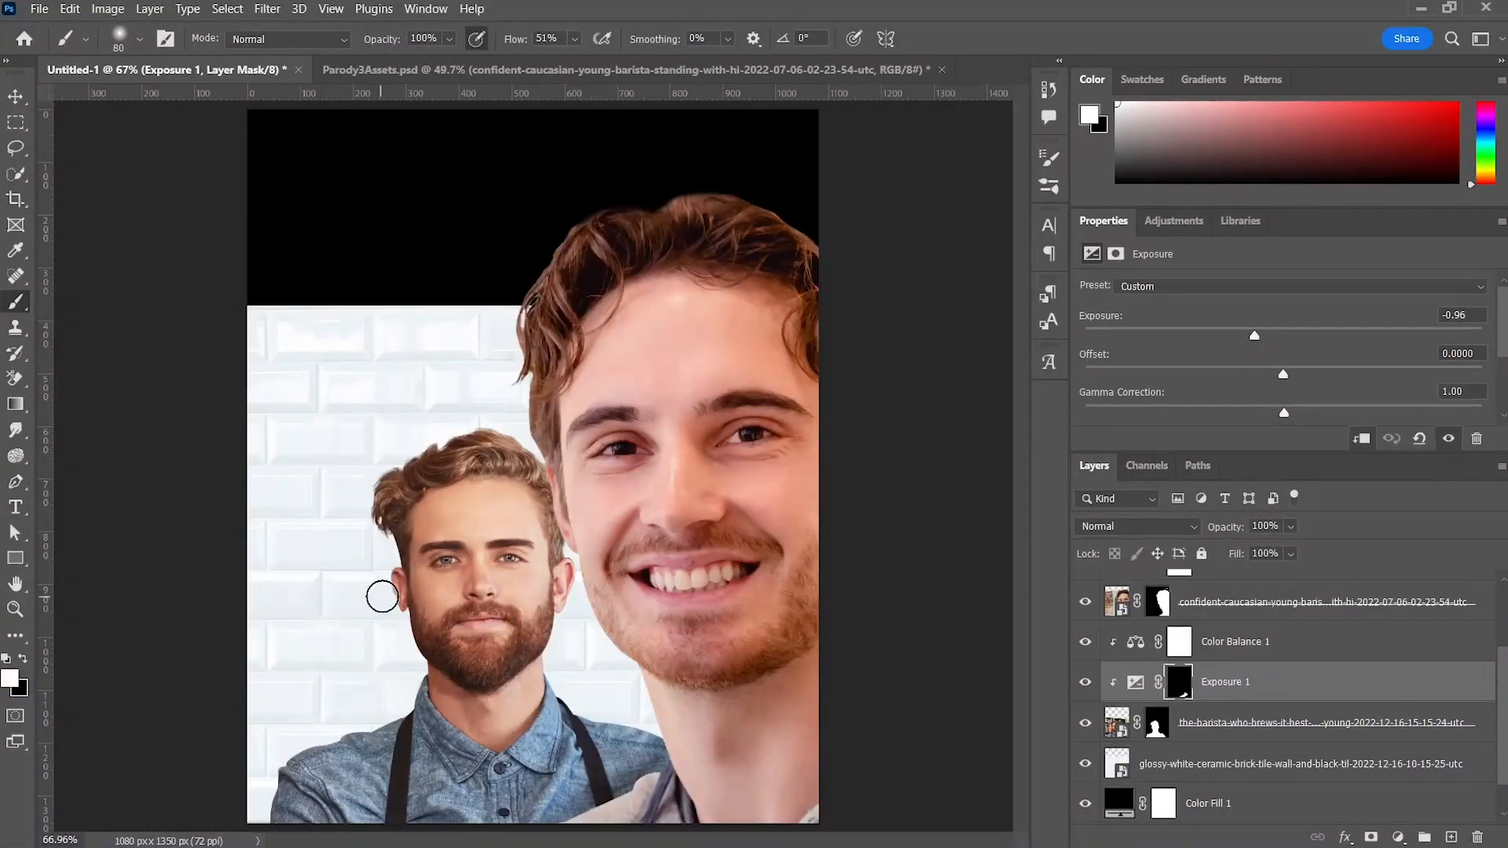
Step: Paint white on the Exposure 1 mask to shade the bearded barista's face edge, hair and neck
scroll(402, 578, up, 6)
scroll(398, 542, down, 3)
mouse_move(414, 496)
mouse_down()
mouse_move(416, 353)
mouse_move(430, 568)
mouse_move(456, 612)
mouse_move(409, 410)
mouse_move(415, 363)
mouse_up()
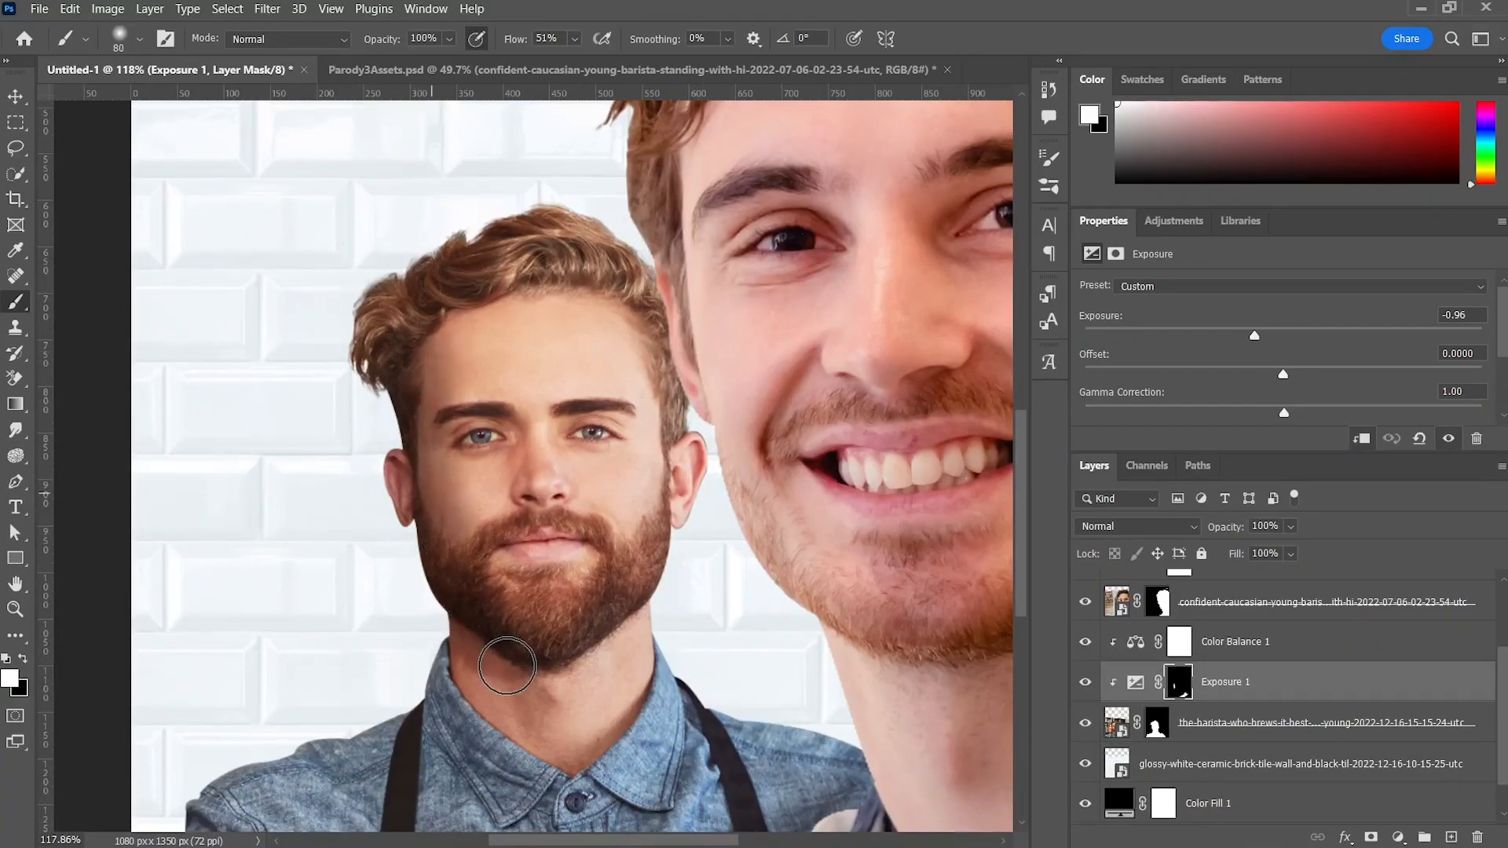
drag(479, 656, 493, 723)
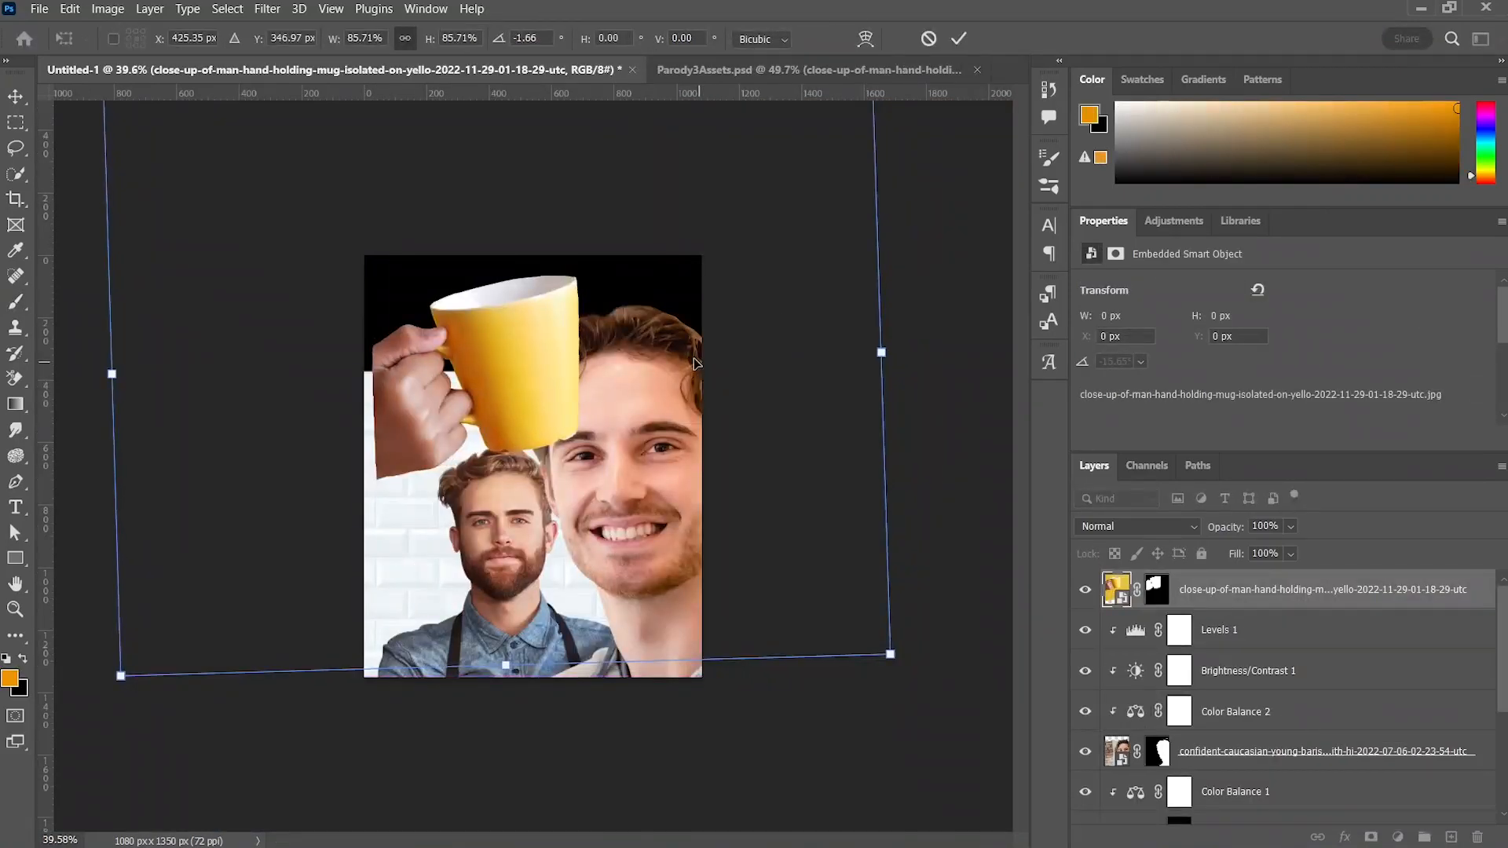
Step: Scale the mug-holding hand to about 88.84%, rotate it to about -3.11° and place it against the poster's left edge
drag(702, 366, 694, 367)
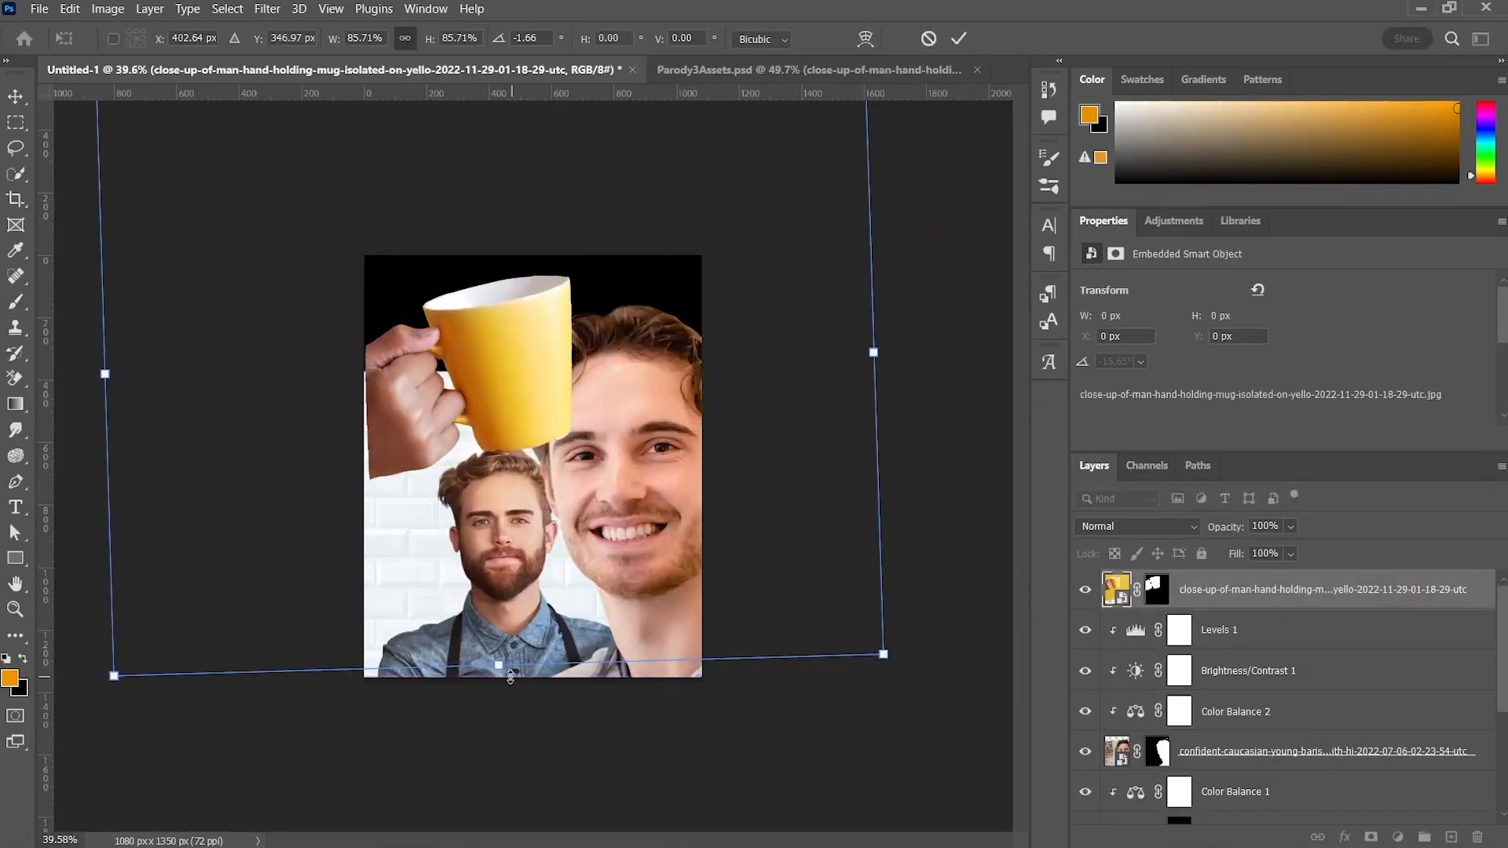
drag(505, 680, 505, 691)
drag(927, 360, 927, 349)
drag(663, 389, 650, 394)
key(Return)
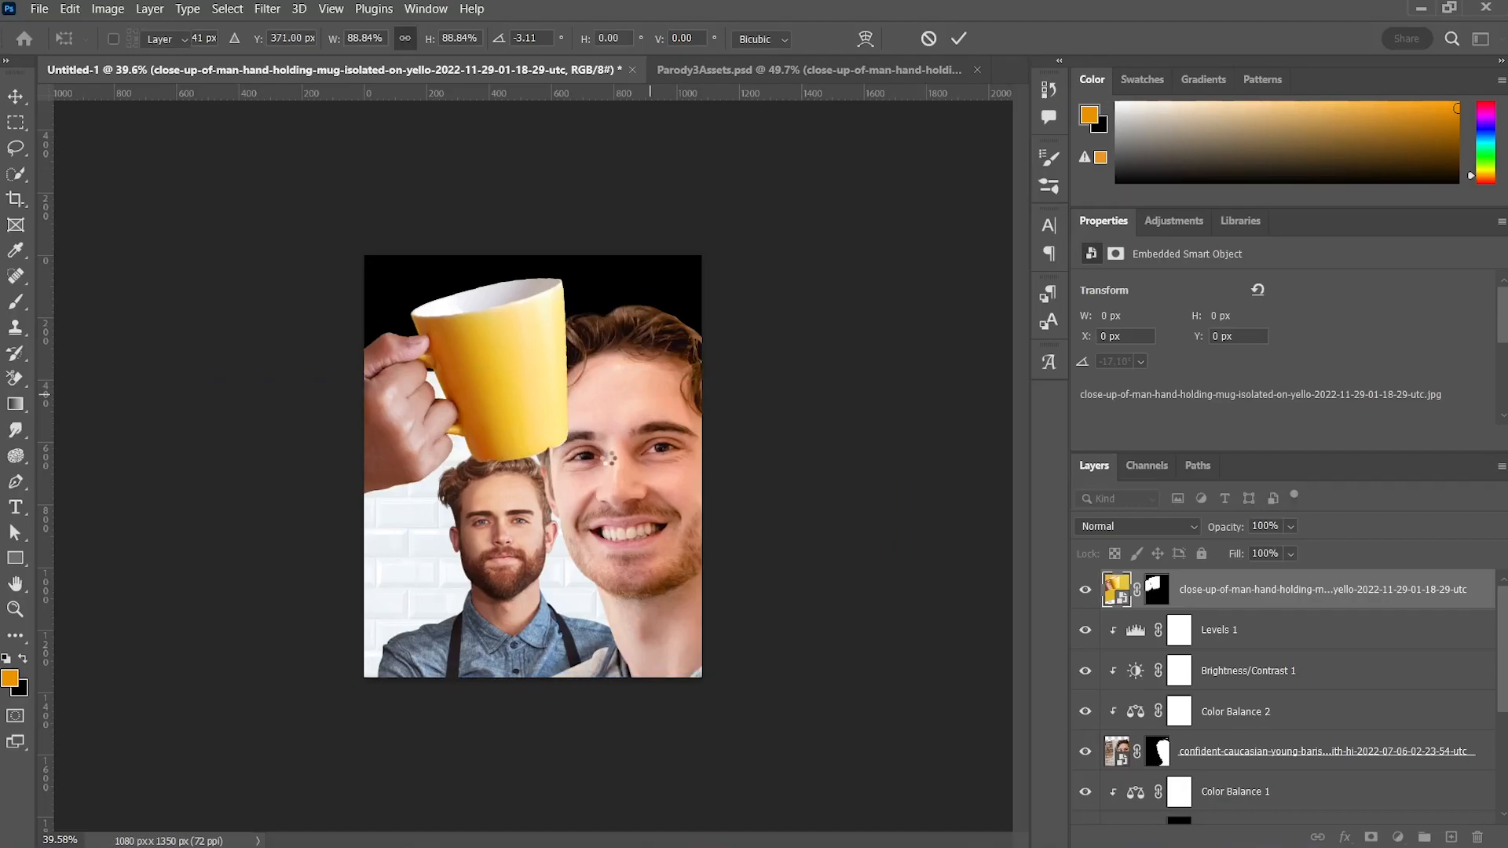
Step: Add a clipped Hue/Saturation adjustment to the mug layer, colorized with hue 315 and saturation 81
scroll(606, 459, up, 3)
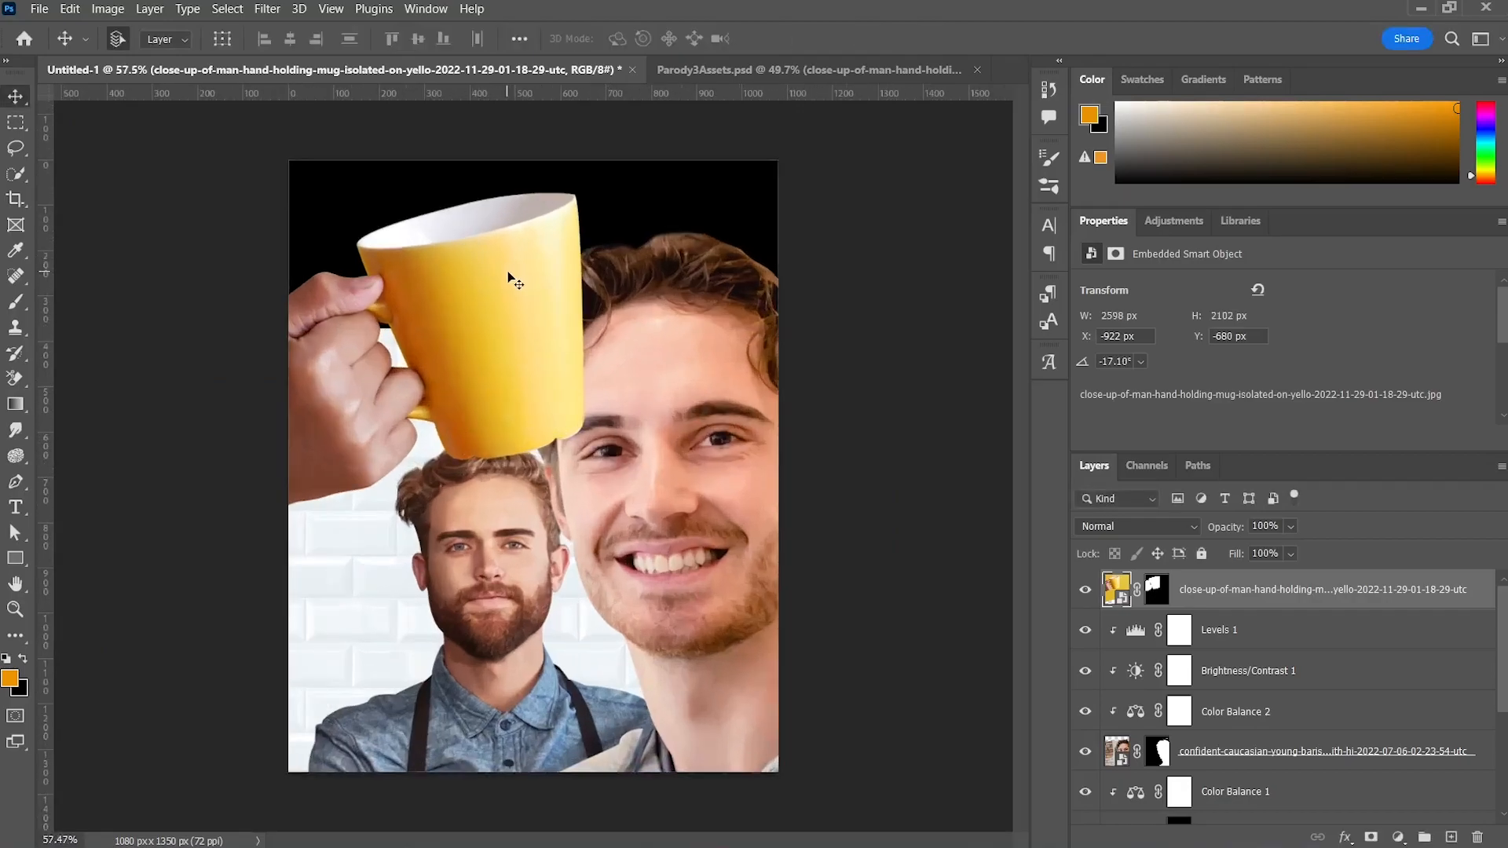
scroll(829, 573, up, 1)
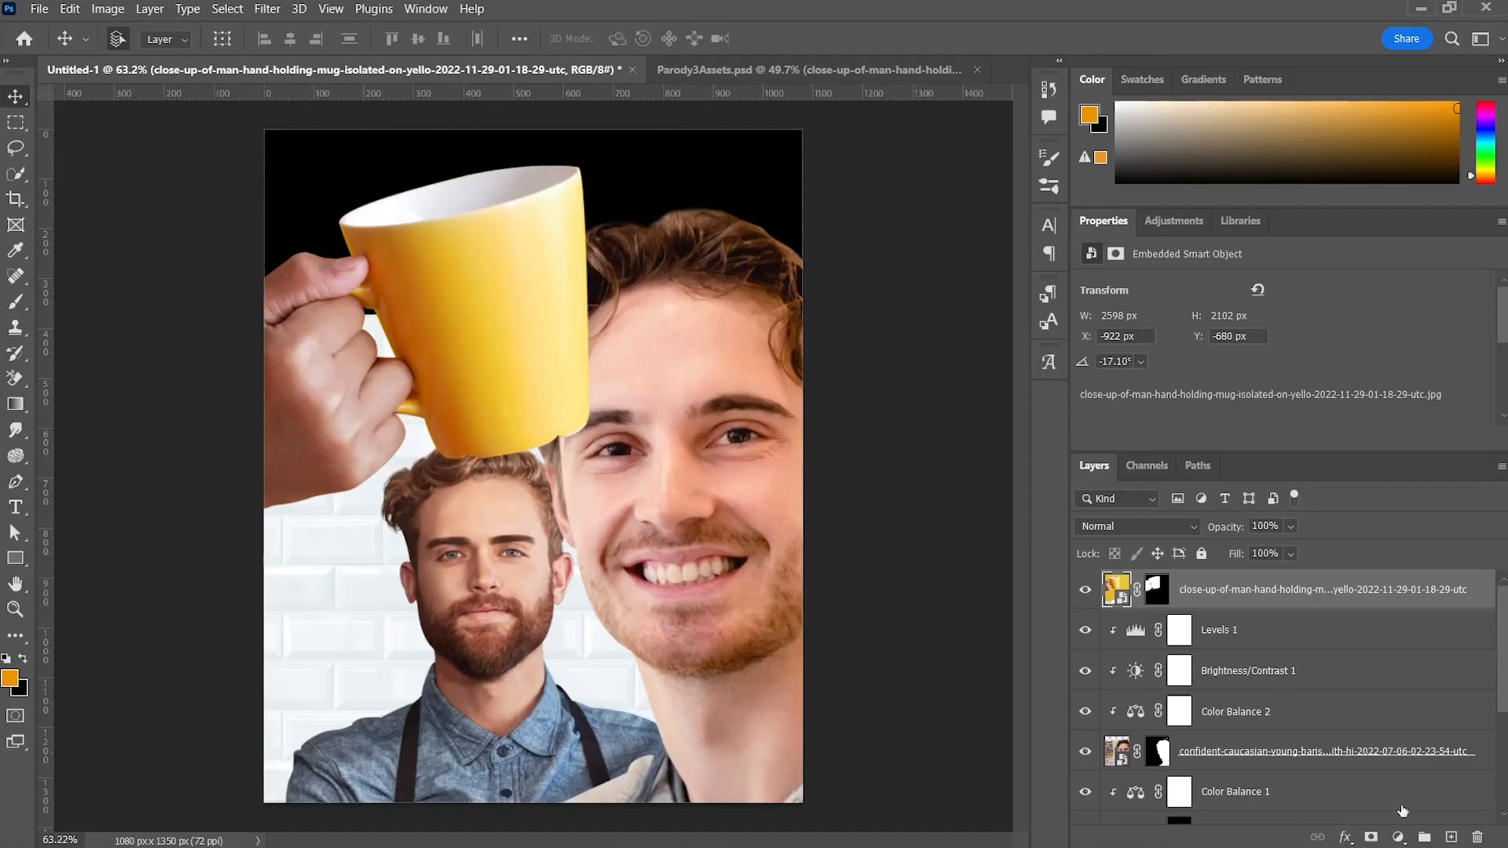
click(1402, 839)
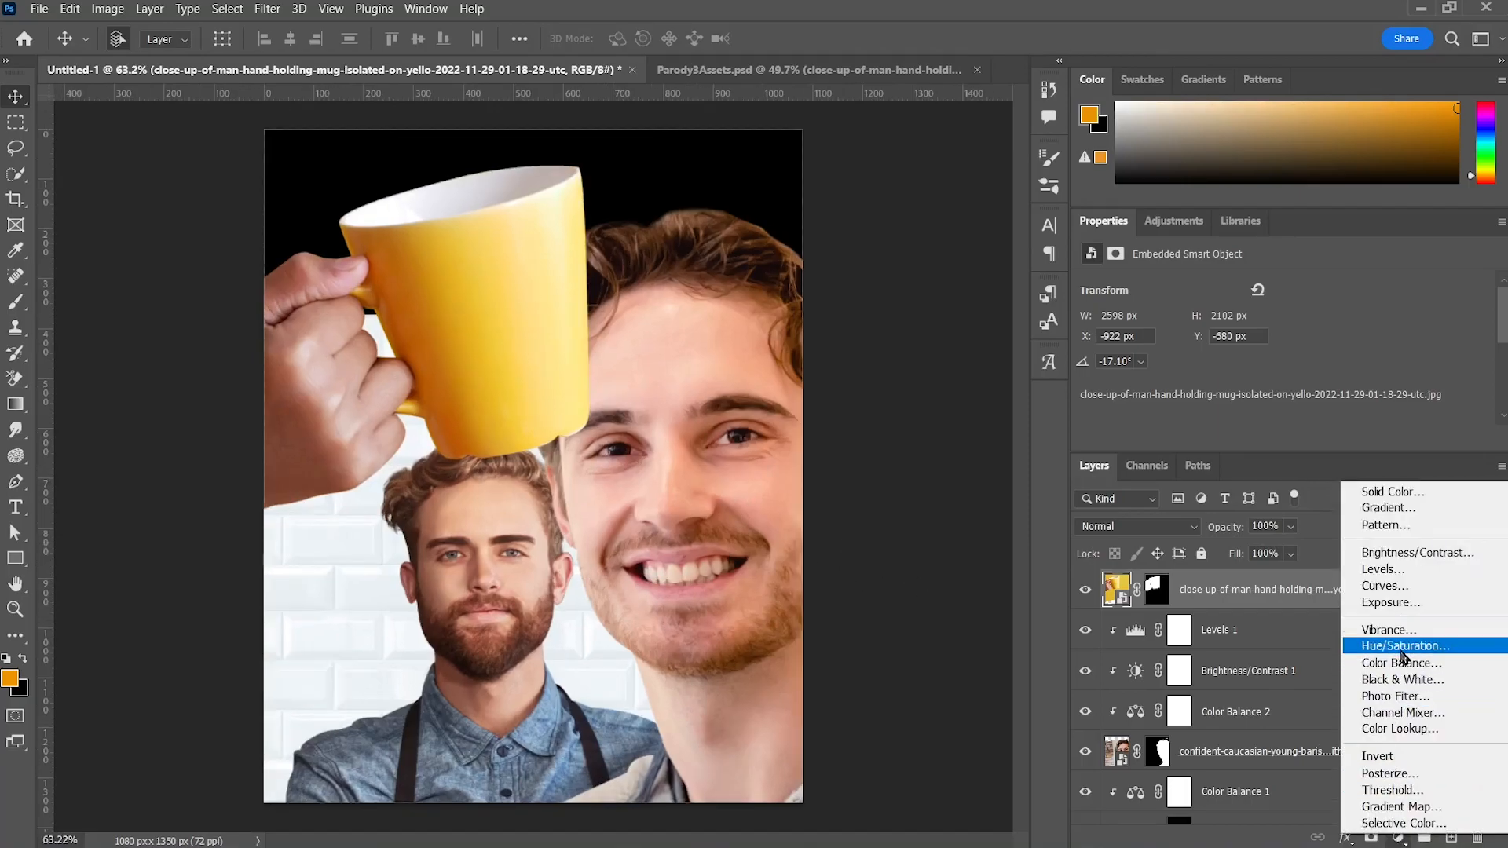
click(1403, 647)
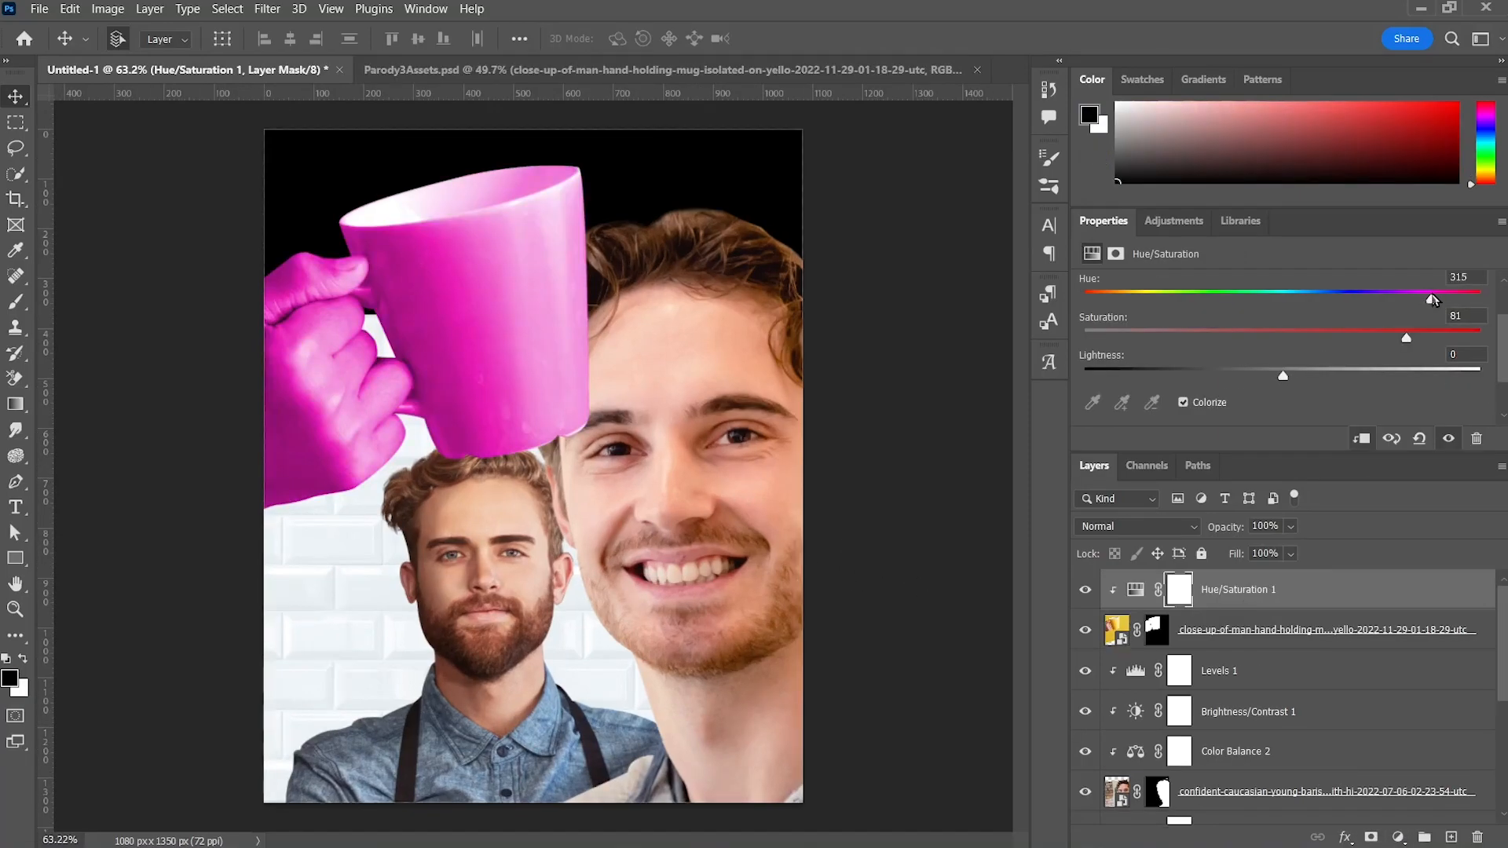
Step: Paint over the hand on the Hue/Saturation 1 mask to restore its natural skin colour
key(b)
mouse_move(331, 229)
mouse_down()
mouse_move(310, 427)
mouse_move(248, 399)
mouse_move(363, 484)
mouse_up()
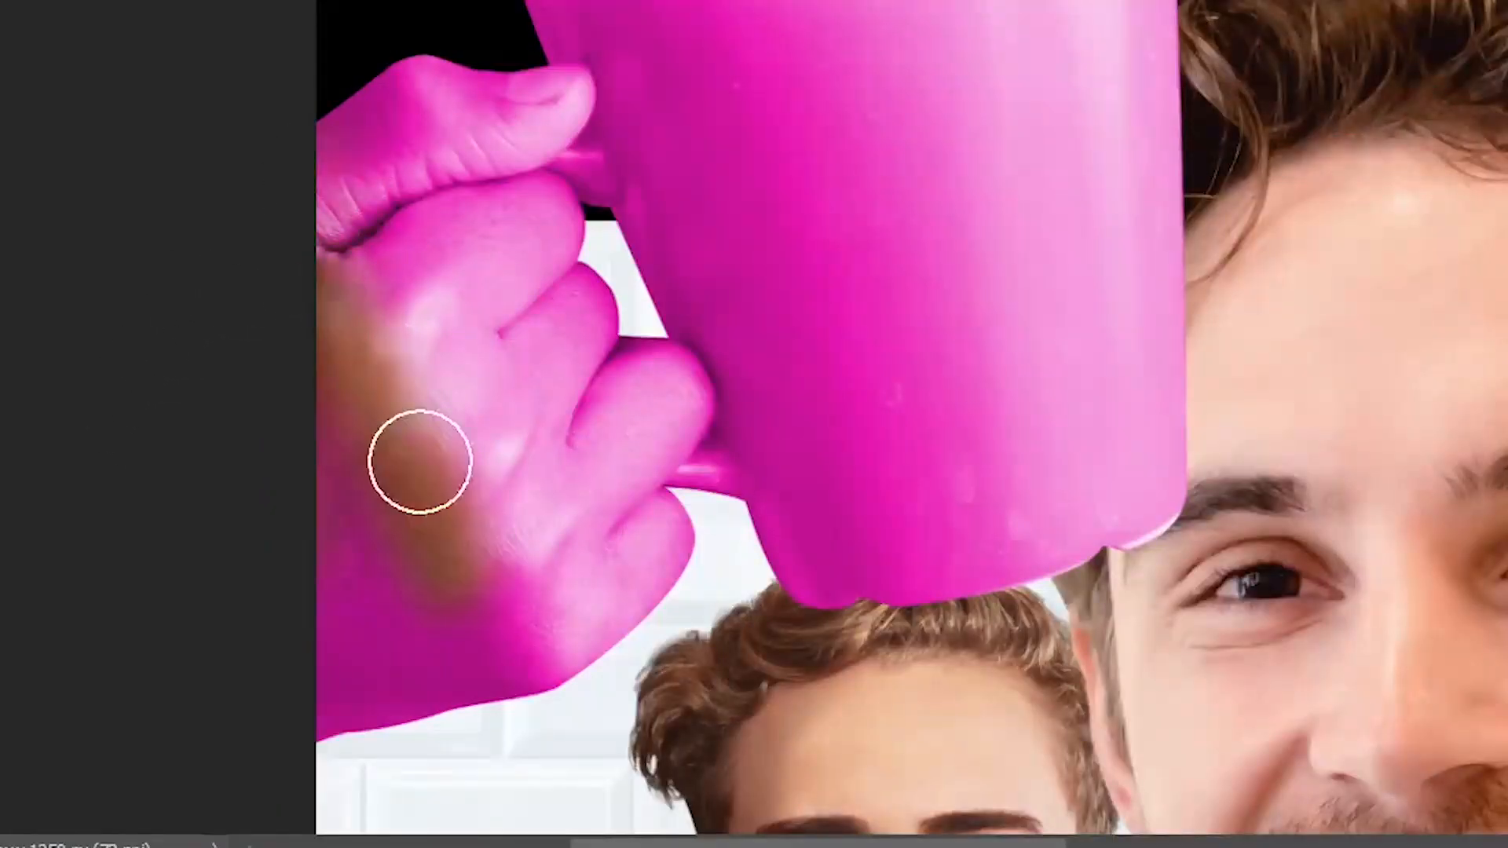
mouse_move(579, 677)
mouse_down()
mouse_move(634, 633)
mouse_move(461, 534)
mouse_move(315, 222)
mouse_move(402, 25)
mouse_move(349, 138)
mouse_move(401, 115)
mouse_move(343, 252)
mouse_move(440, 276)
mouse_move(531, 242)
mouse_up()
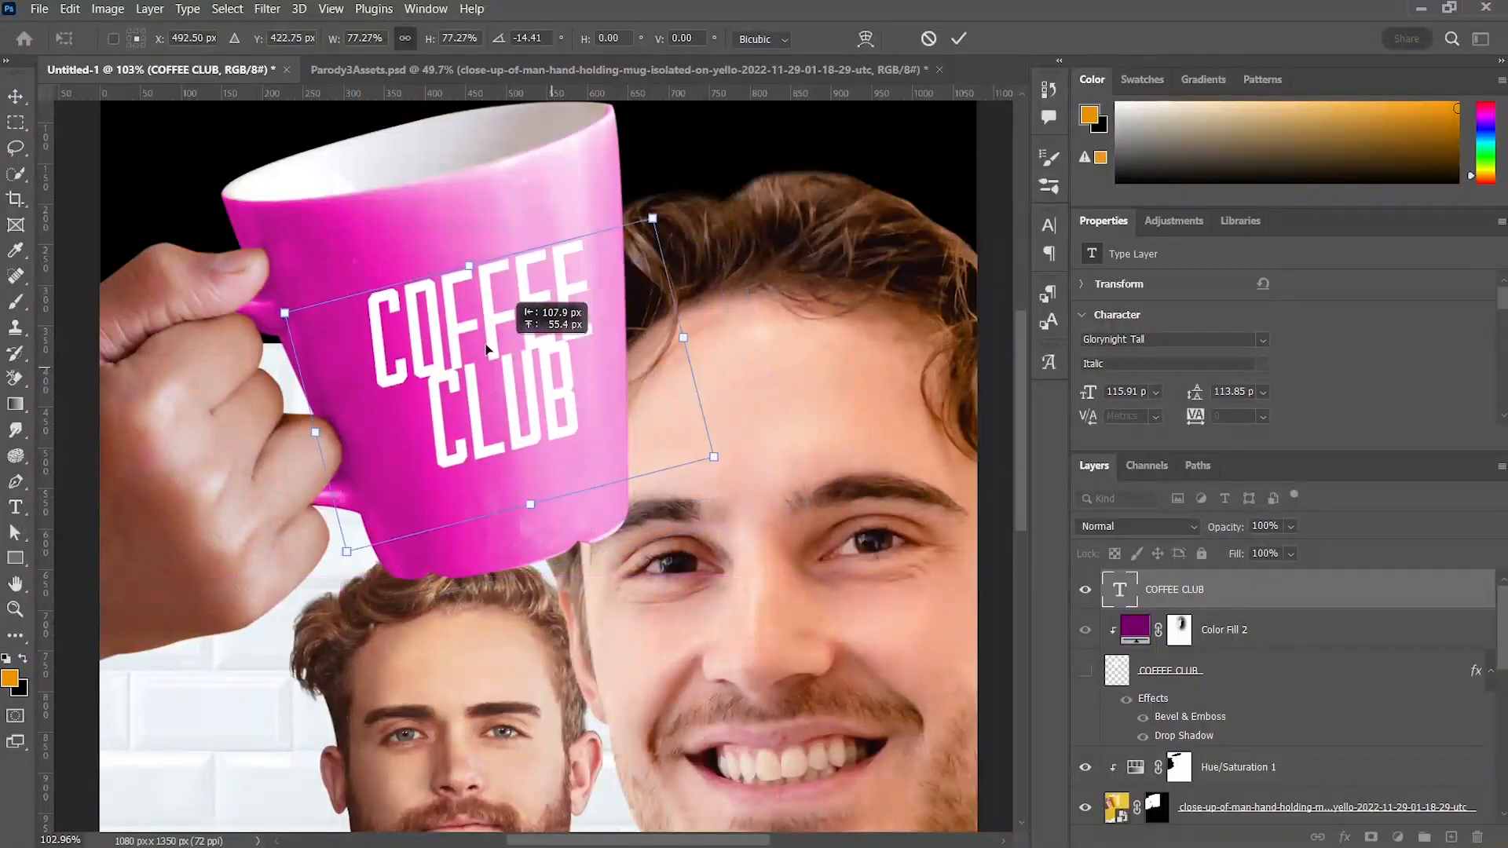
Step: Move, tilt and resize the COFFEE CLUB text to fit the front of the pink mug
drag(507, 342, 459, 345)
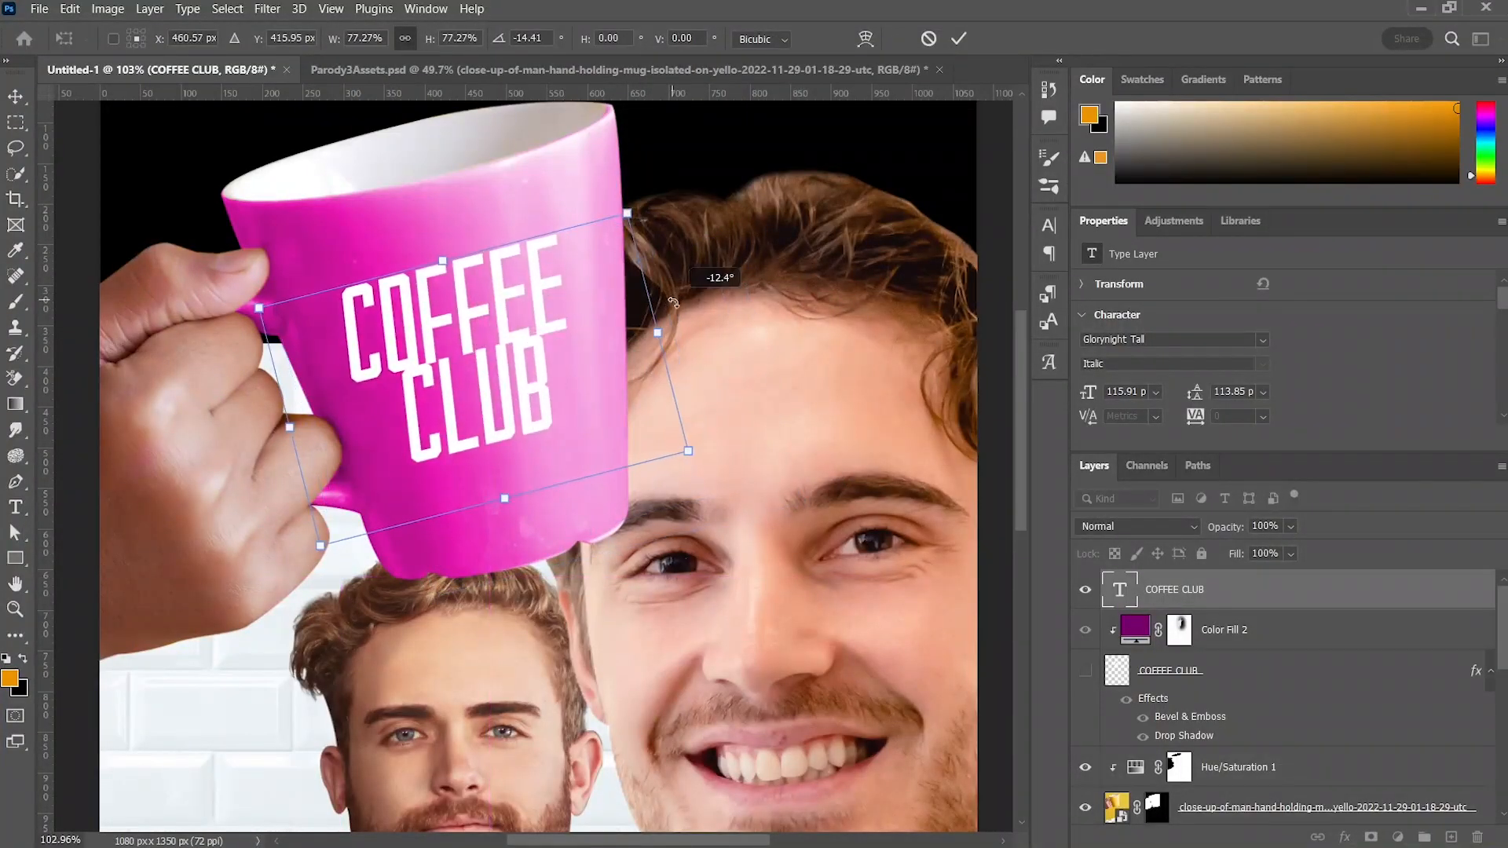
drag(673, 301, 668, 308)
drag(503, 509, 504, 510)
drag(478, 400, 478, 405)
key(Return)
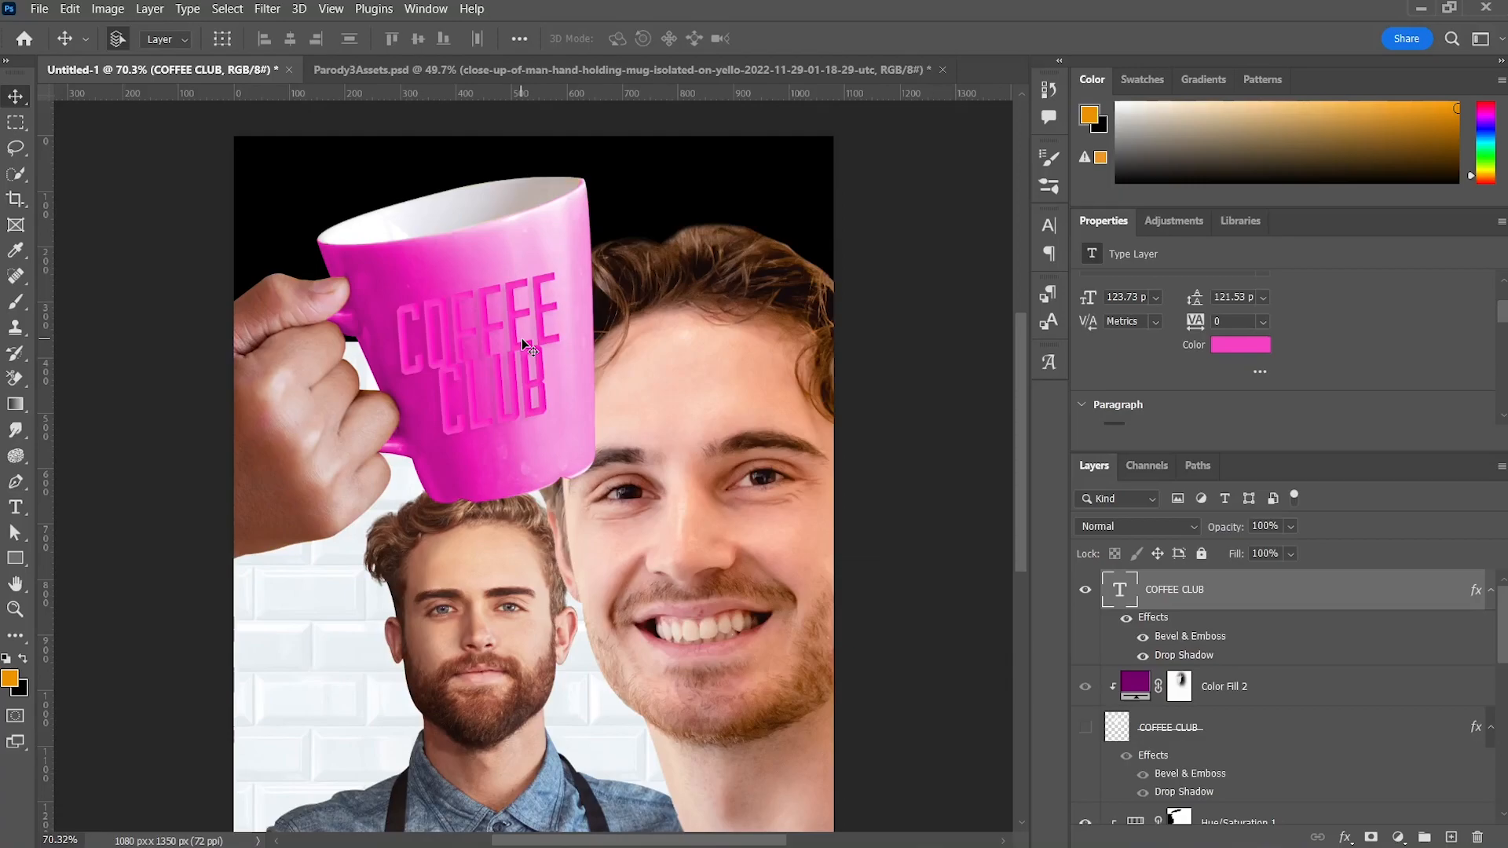
Step: Reposition the embossed COFFEE CLUB text on the mug and warp its Group 1 copy to follow the mug's curve
key(ctrl+t)
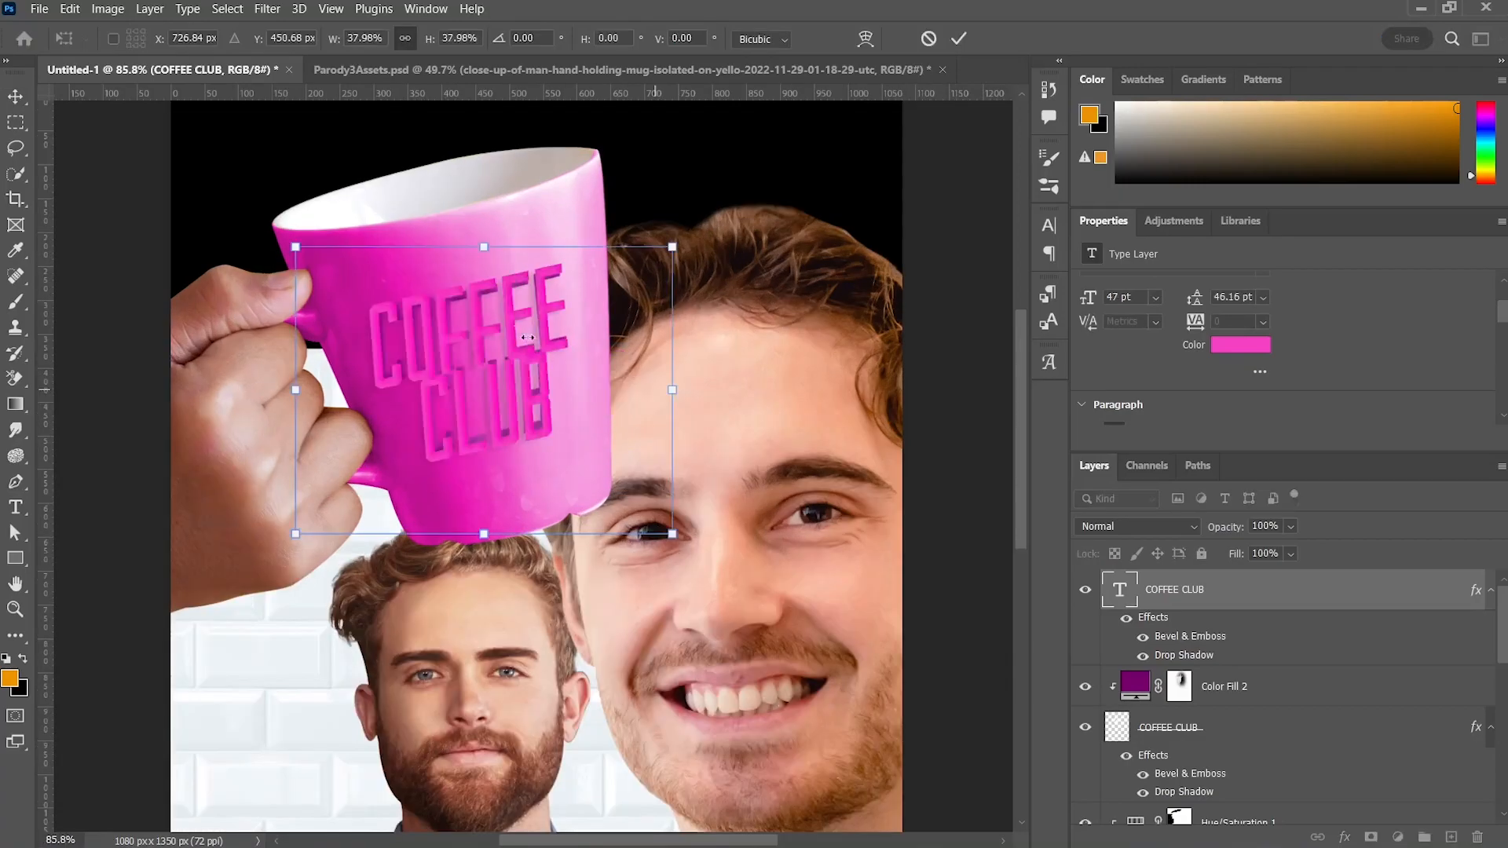
scroll(469, 335, up, 5)
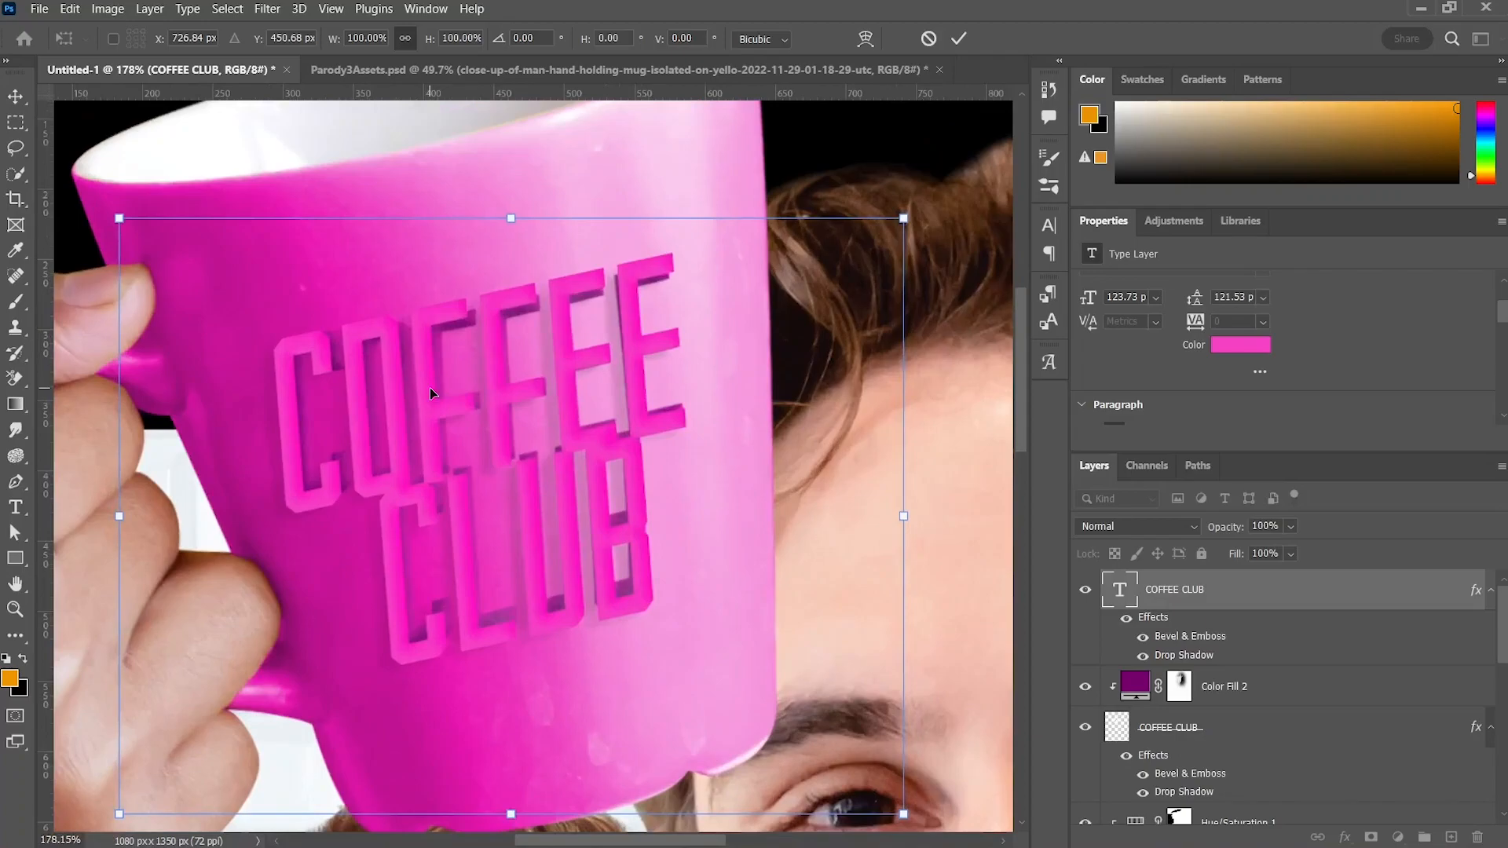
drag(442, 400, 454, 394)
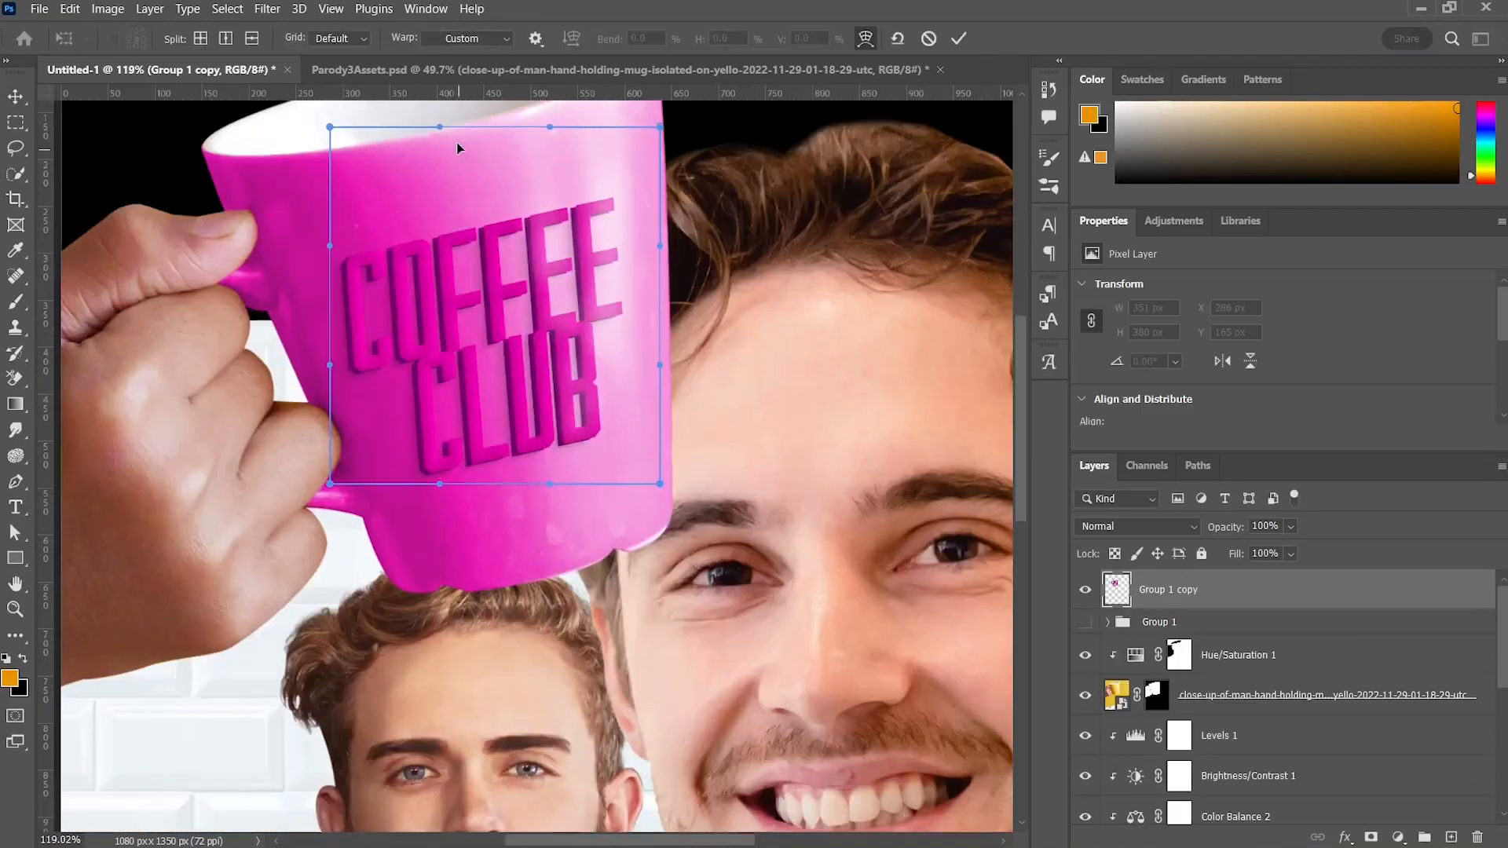
drag(441, 126, 447, 138)
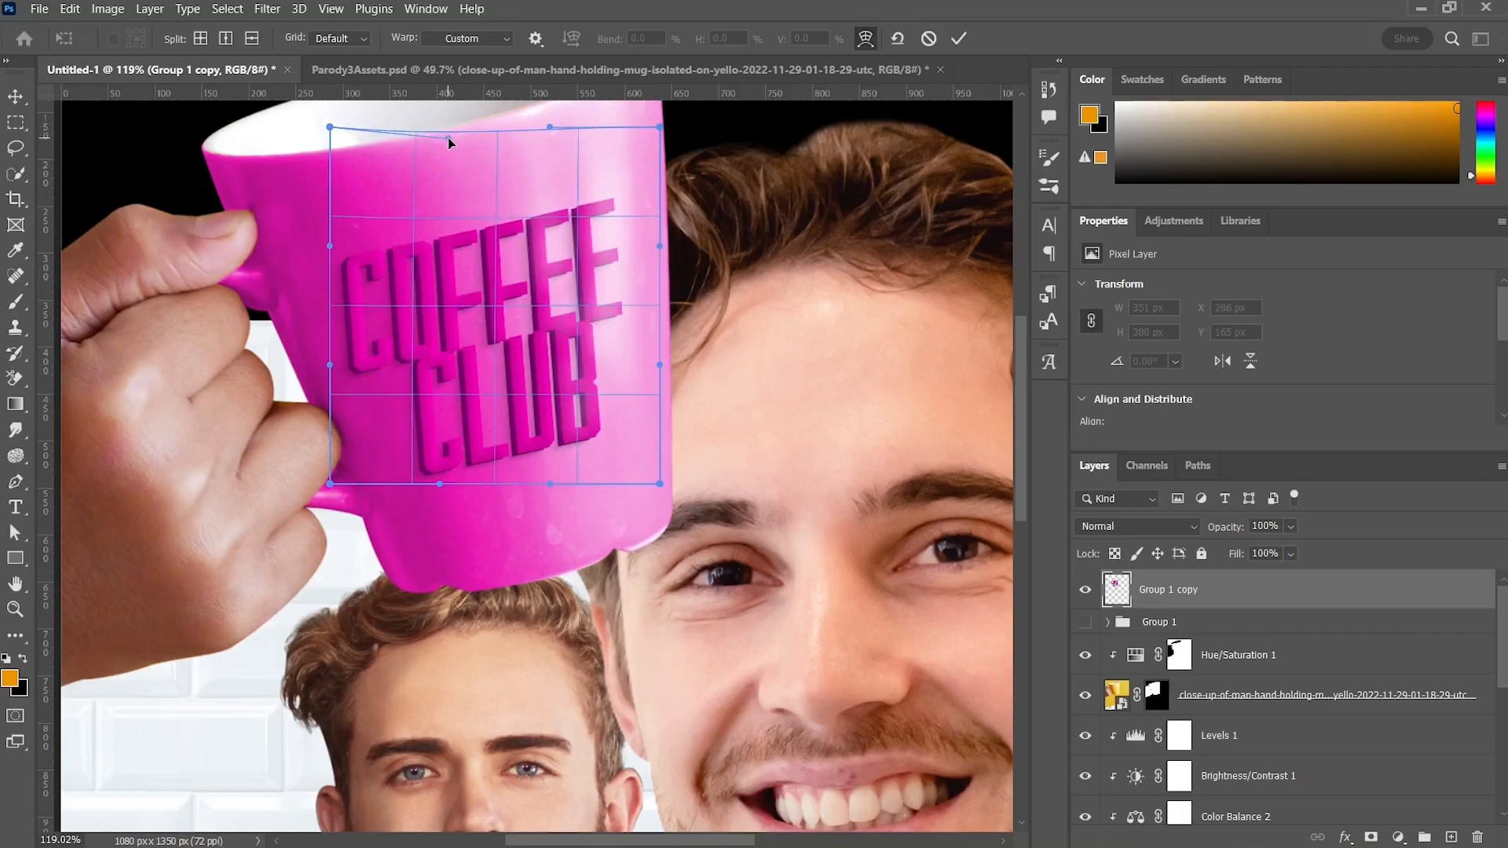
drag(543, 130, 542, 134)
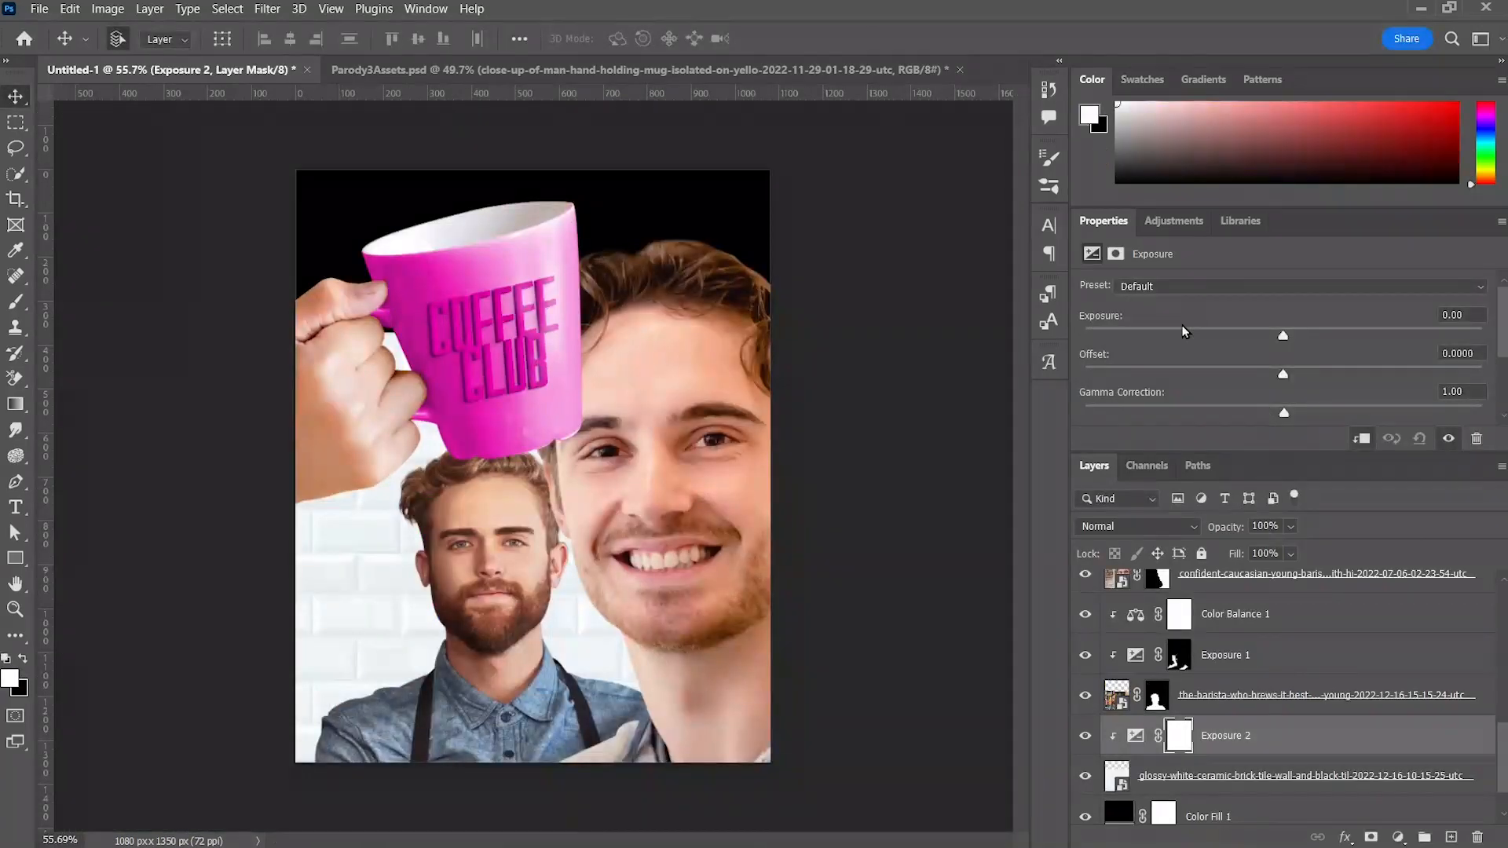
Step: Lower the brush flow to 11% and paint black on the Exposure 2 mask to lighten the brick wall around the barista
drag(595, 66, 588, 67)
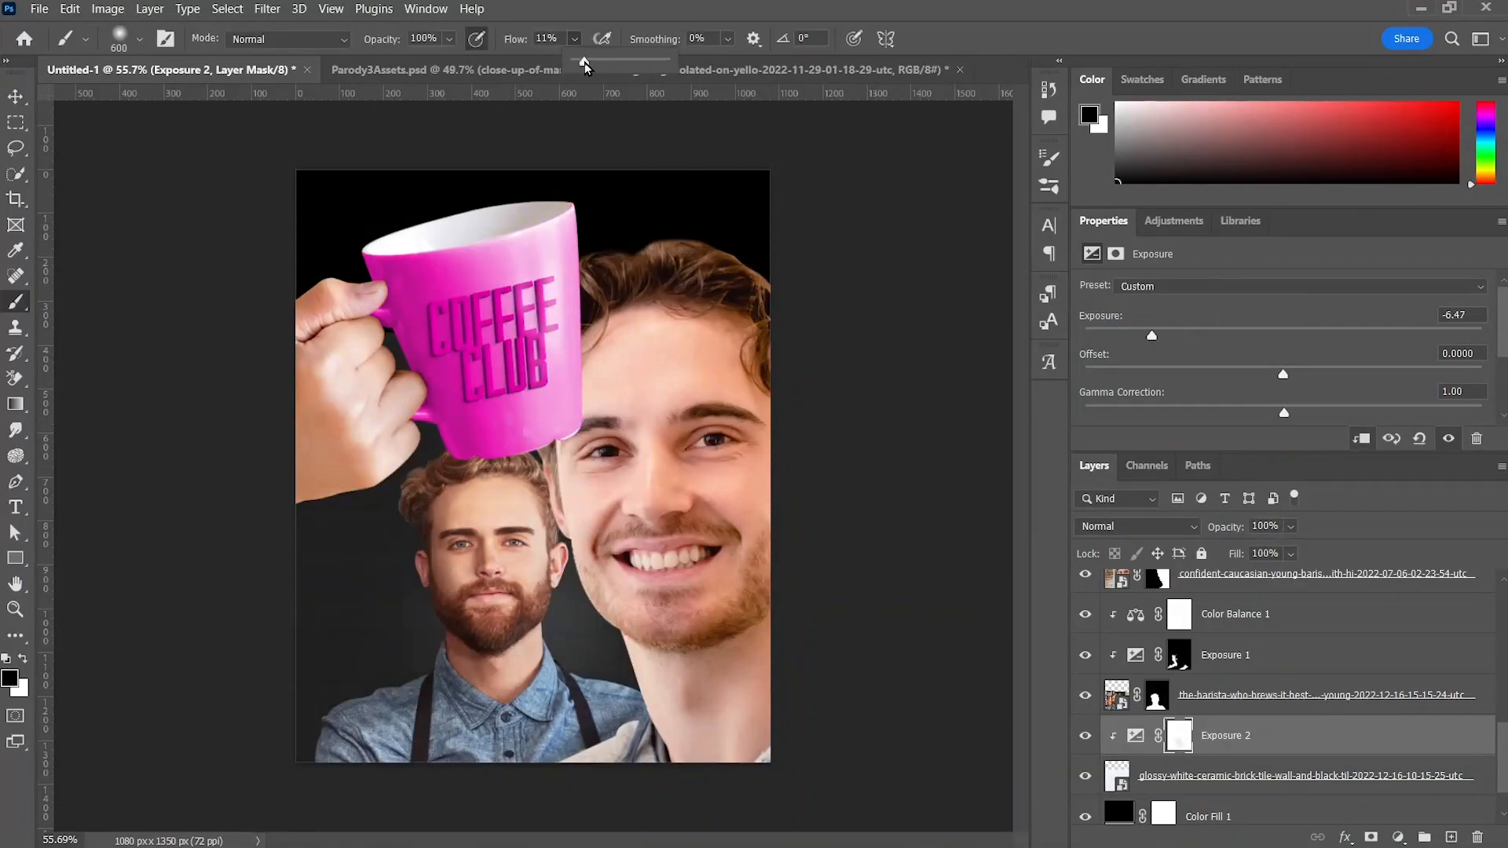
mouse_move(567, 623)
mouse_down()
mouse_move(541, 566)
mouse_move(506, 584)
mouse_move(493, 570)
mouse_move(467, 596)
mouse_move(540, 559)
mouse_move(597, 577)
mouse_move(644, 629)
mouse_move(700, 618)
mouse_move(465, 553)
mouse_move(517, 534)
mouse_move(503, 642)
mouse_up()
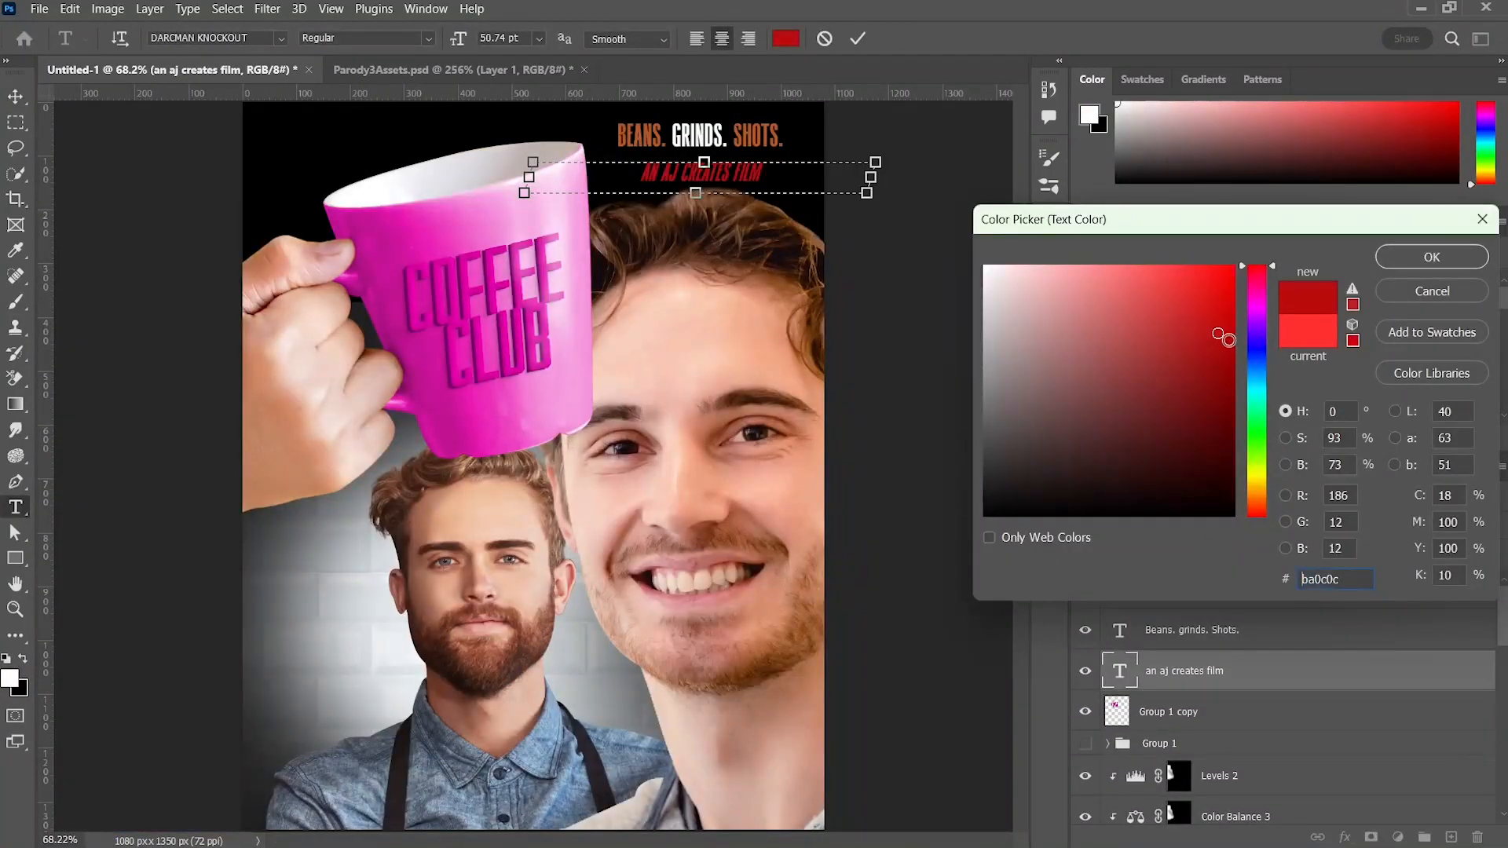
Step: Pick a deep red for the "an aj creates film" text and distress the "beans. grinds. shots." title with mask brushing
drag(1224, 338, 1233, 316)
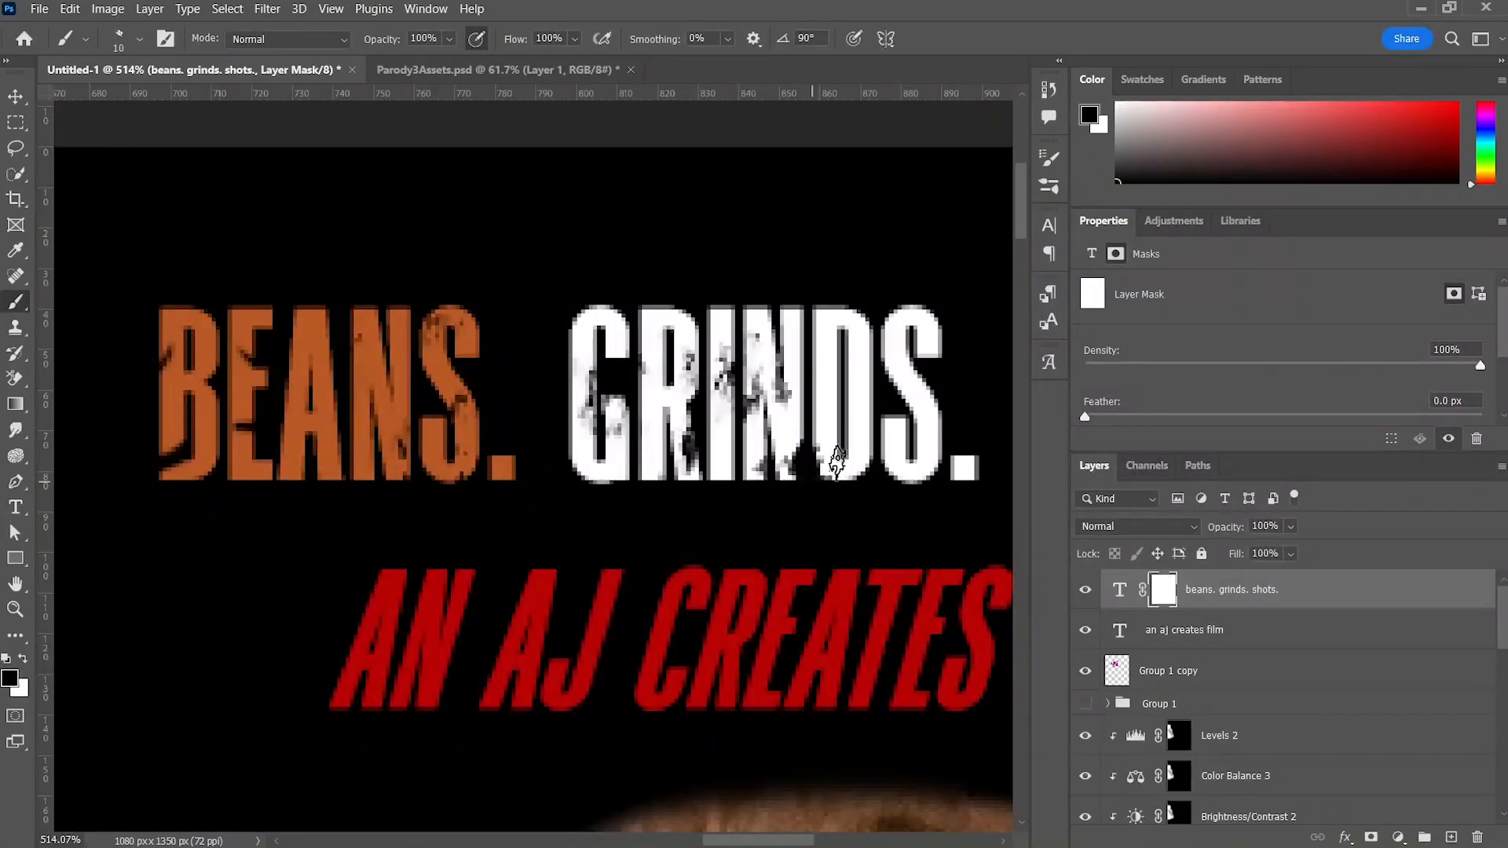
mouse_move(837, 462)
mouse_down()
mouse_move(914, 462)
mouse_move(841, 461)
mouse_move(923, 441)
mouse_move(829, 517)
mouse_move(841, 467)
mouse_move(817, 499)
mouse_up()
key(x)
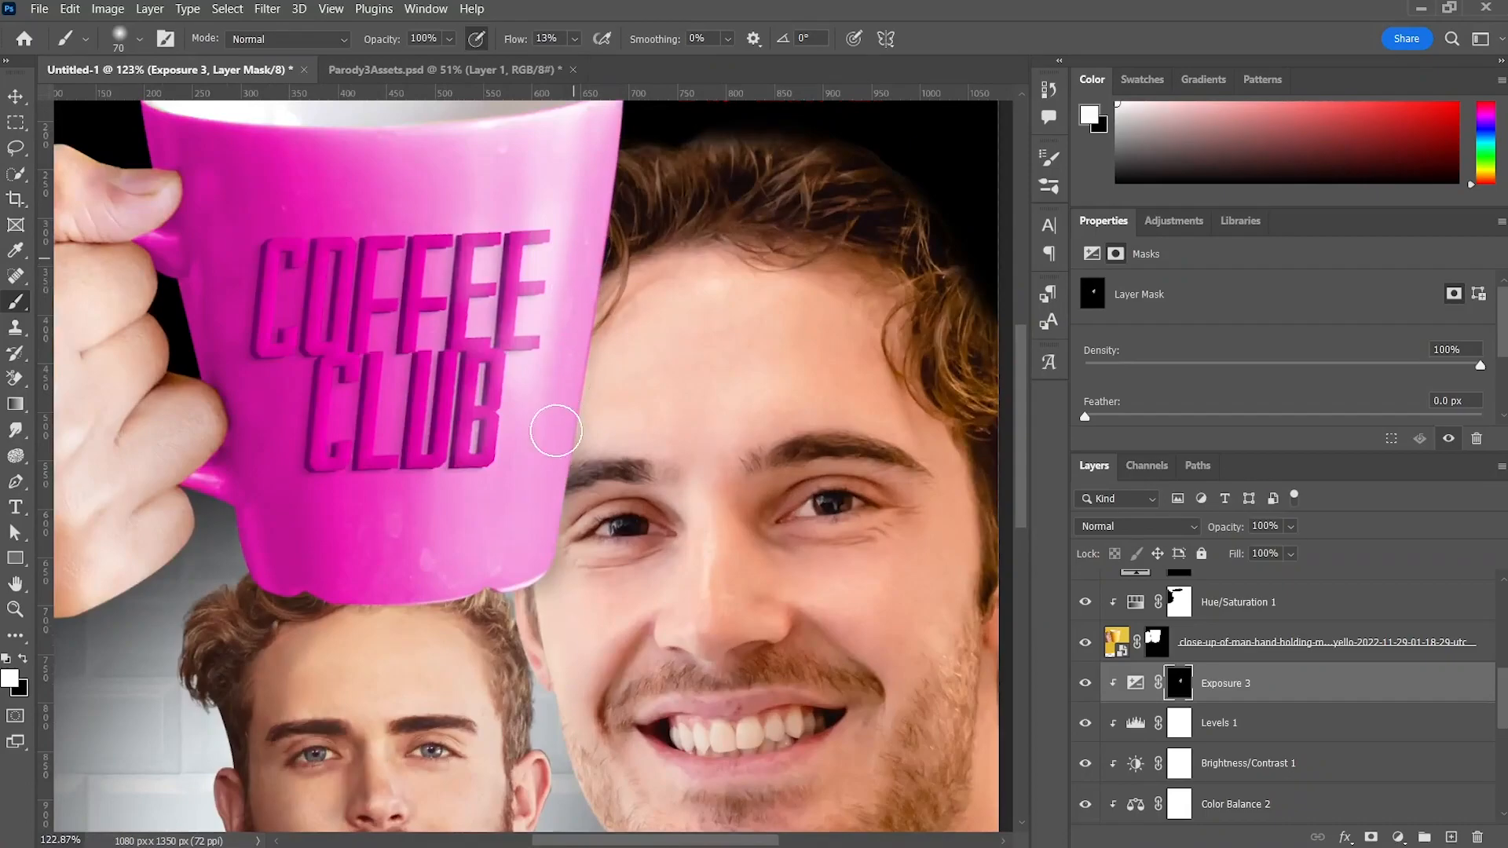
Step: Paint white on the Exposure 3 mask along the mug's edge to cast a soft shadow on the smiling man's face
drag(527, 576, 497, 576)
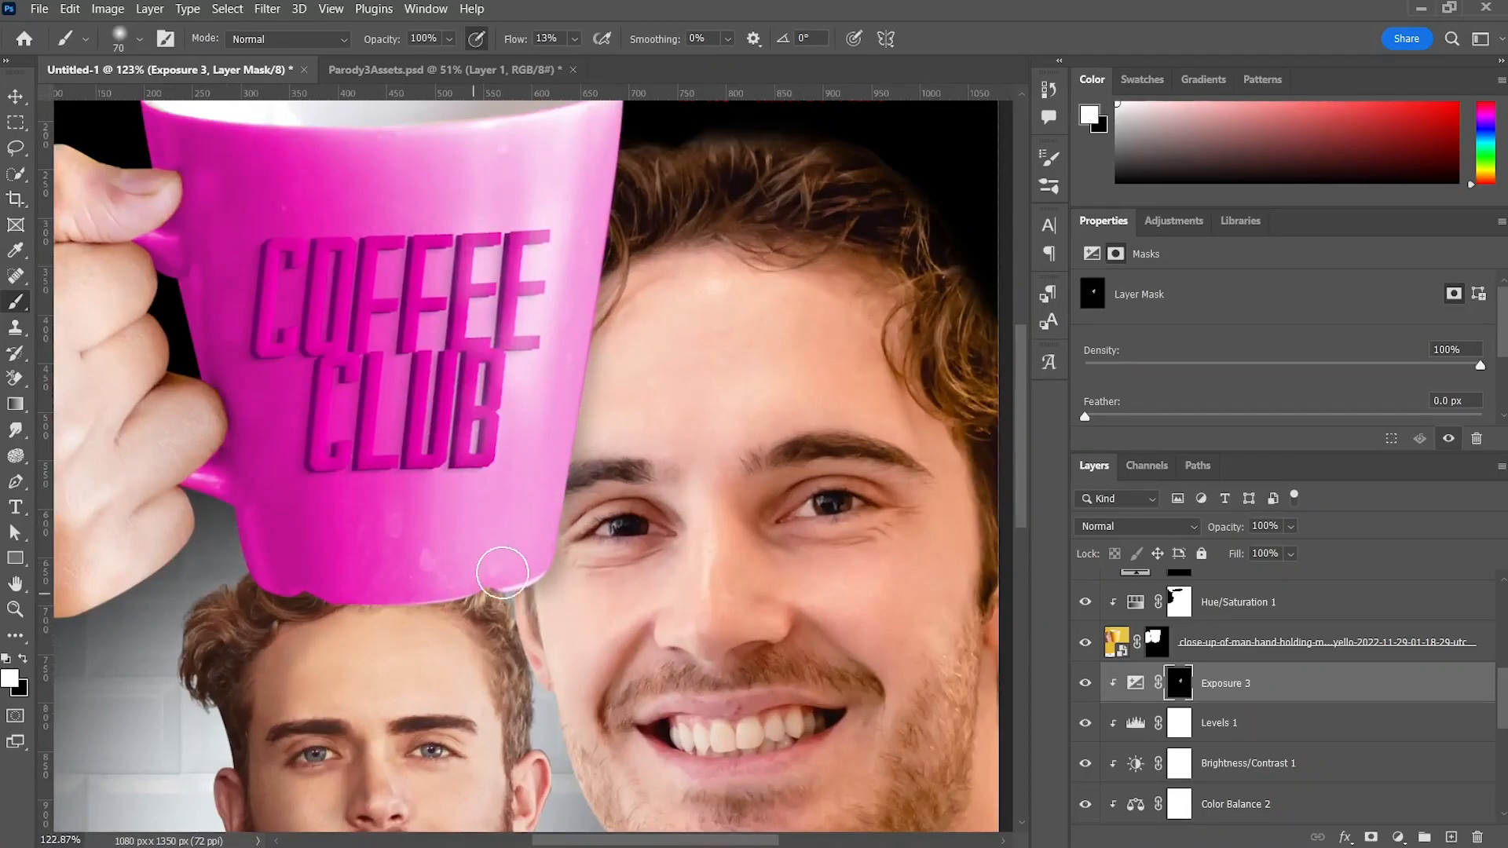
scroll(534, 553, down, 5)
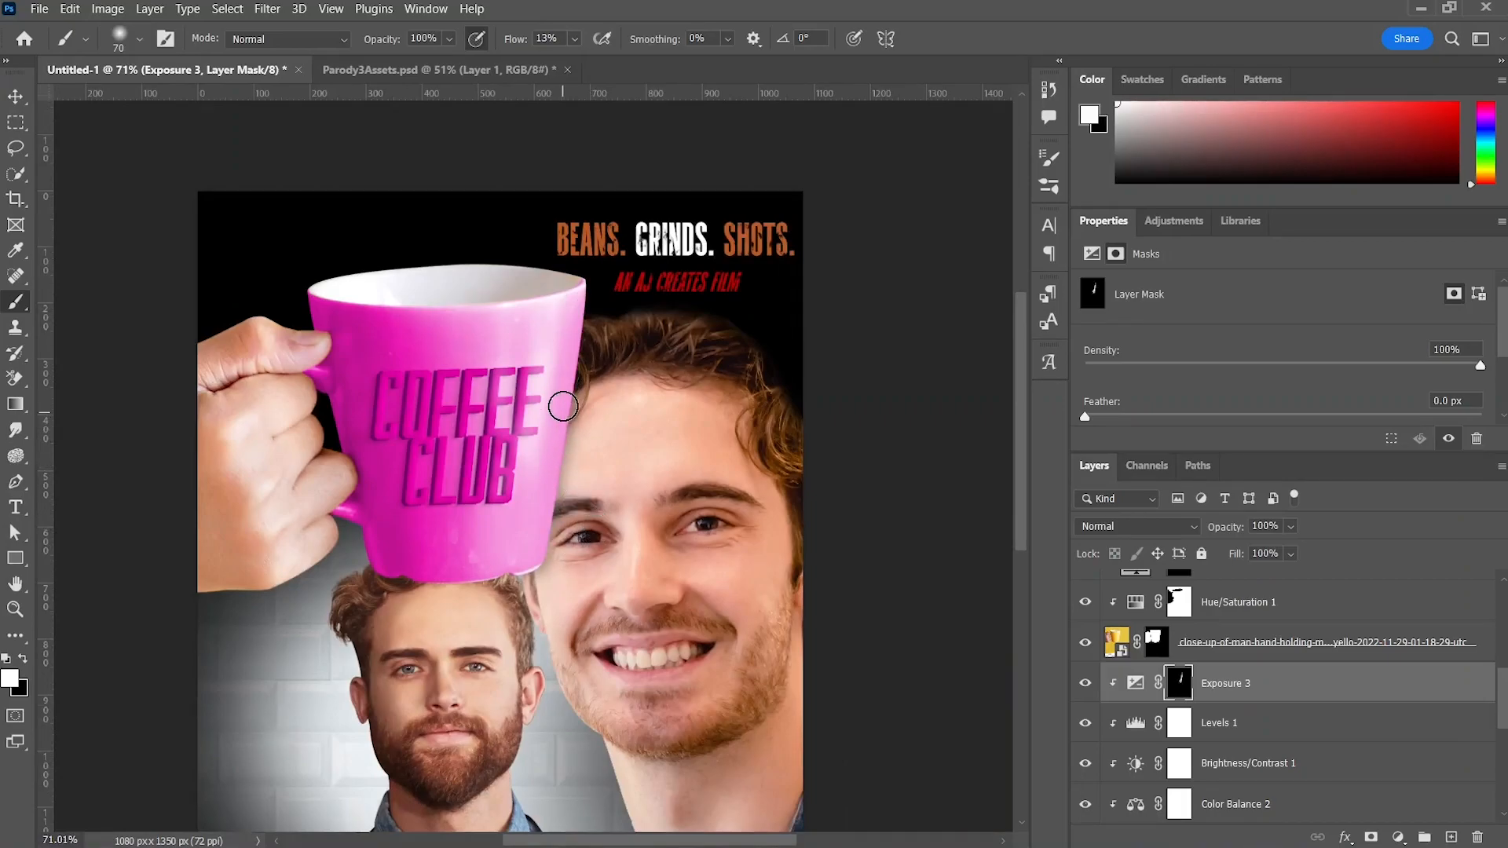
scroll(596, 619, down, 2)
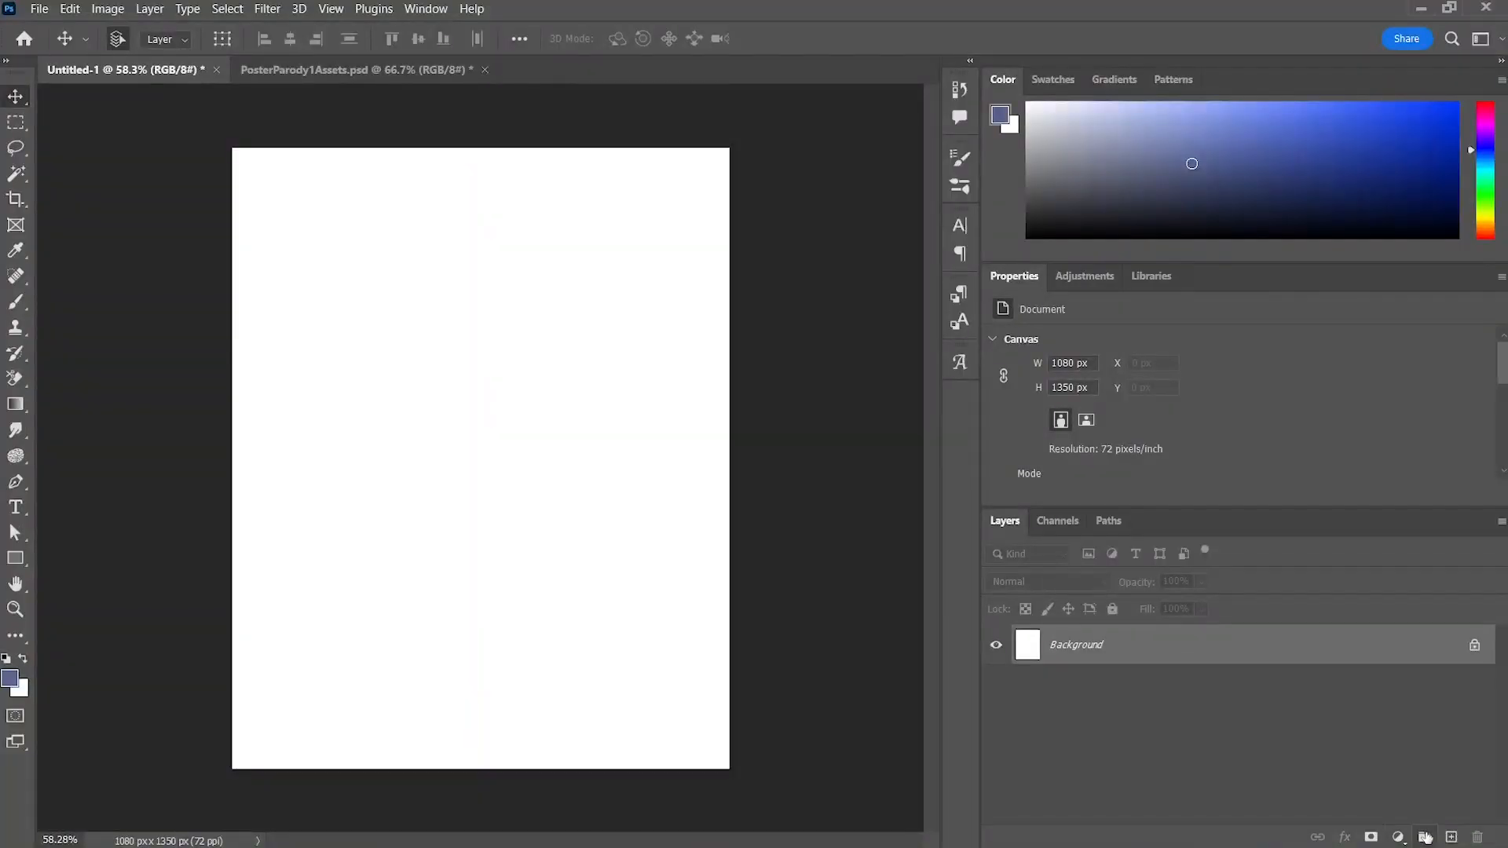
Step: Add a Solid Color fill layer with colour 000000 above the white background
click(1397, 838)
click(1407, 494)
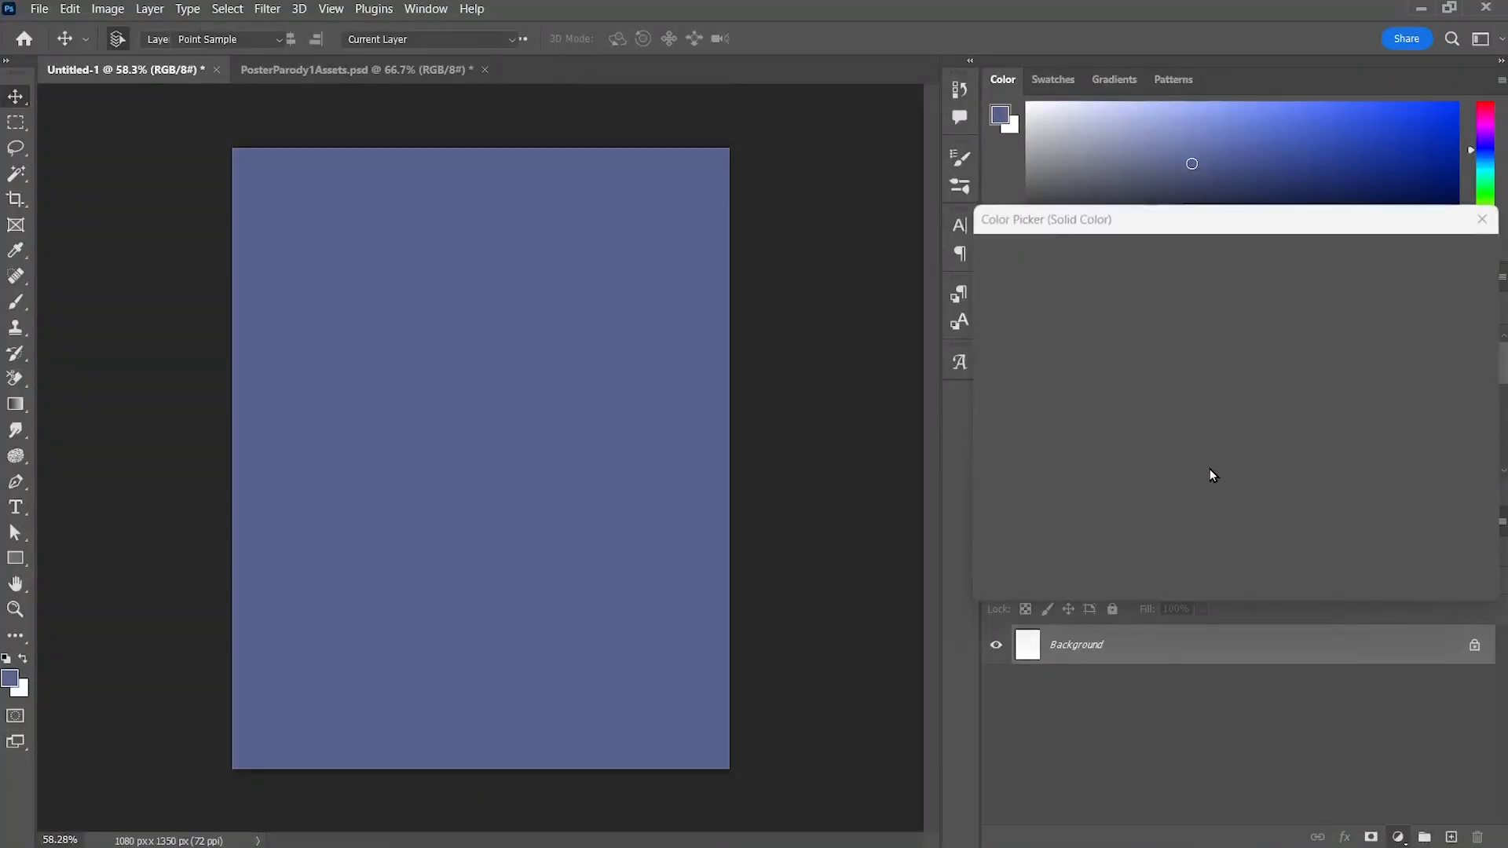
text(000000)
click(1437, 257)
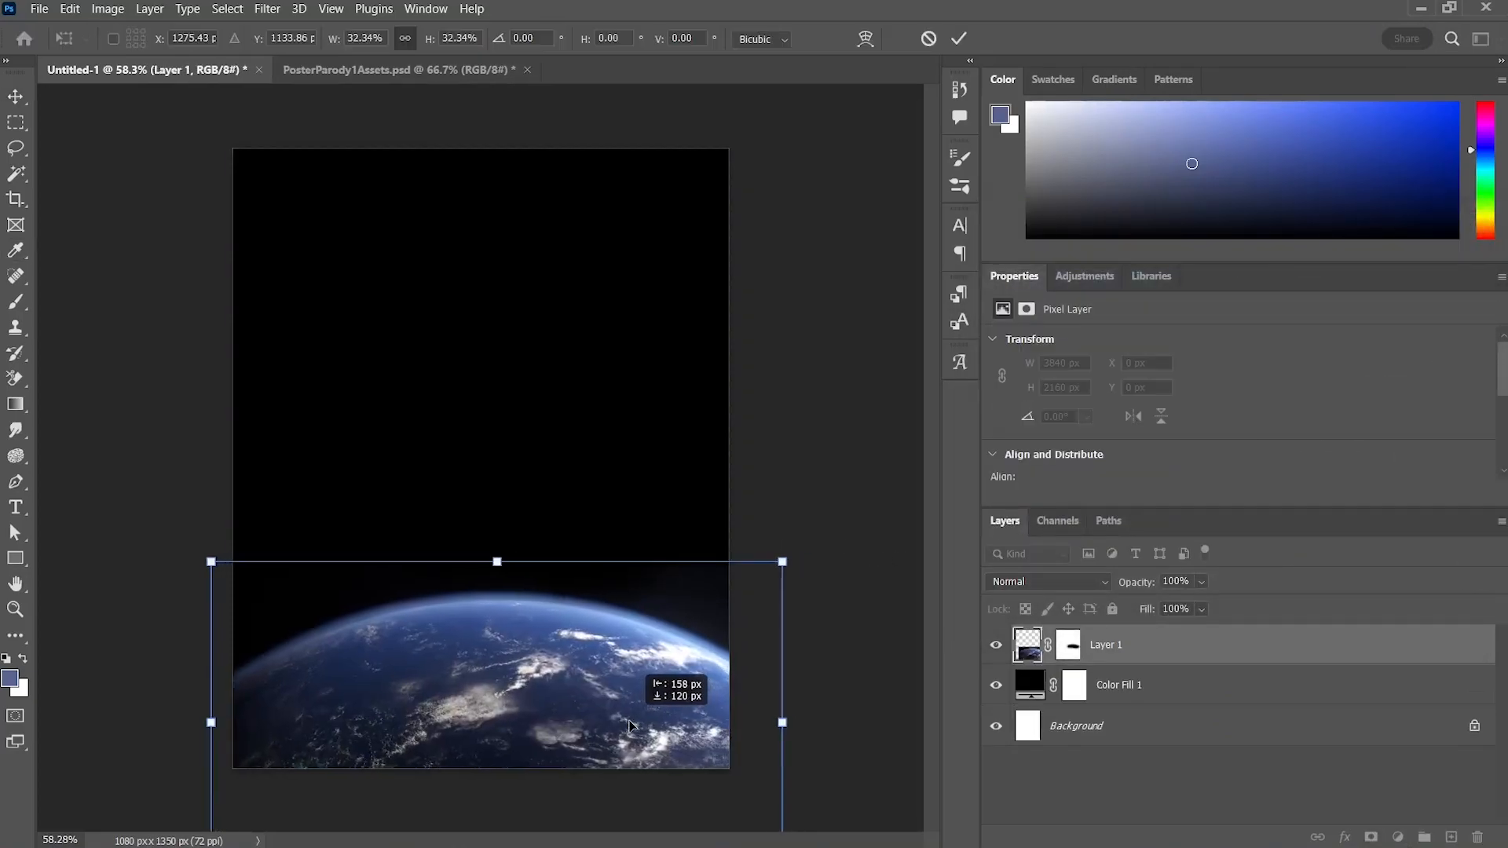
Step: Move the Earth image down so its curve sits along the bottom of the black canvas
drag(629, 719, 631, 754)
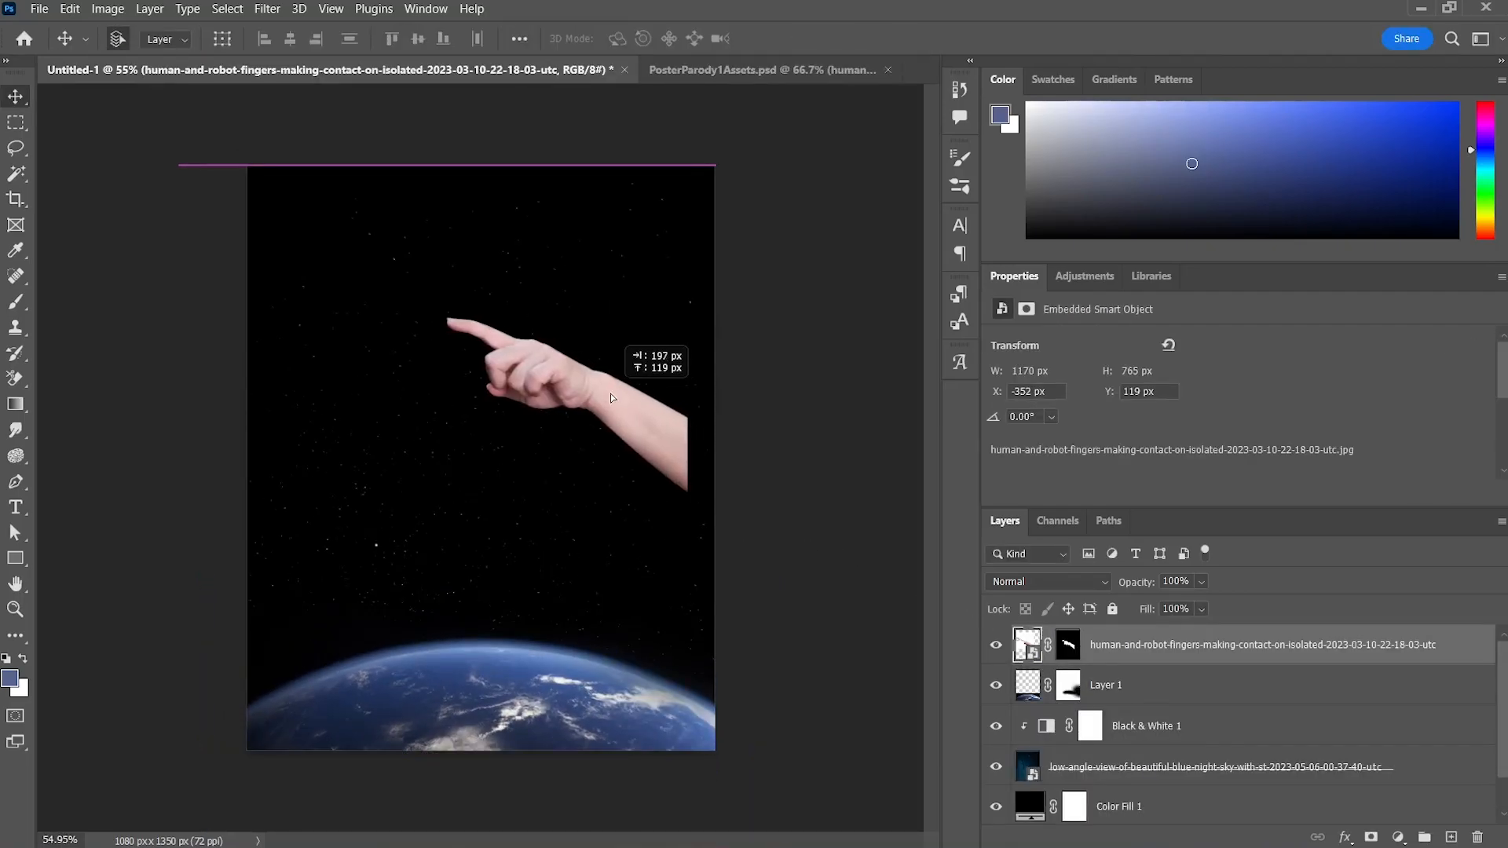
Step: Place the human arm against the canvas's right edge and enlarge the robot hand so it reaches the human fingertip
mouse_move(610, 394)
mouse_down()
mouse_move(630, 394)
mouse_move(621, 406)
mouse_up()
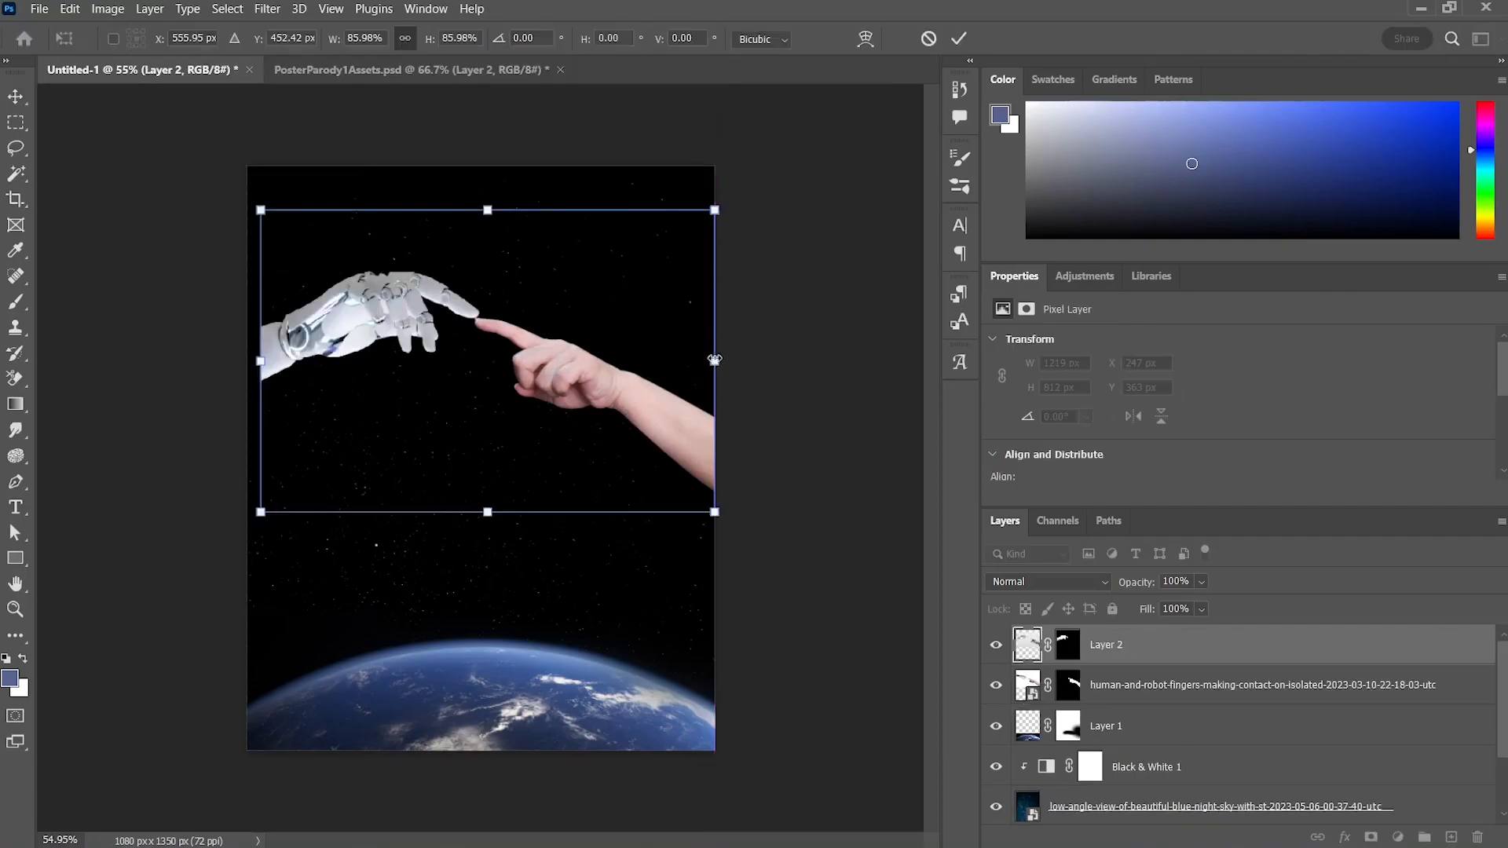
drag(717, 361, 747, 370)
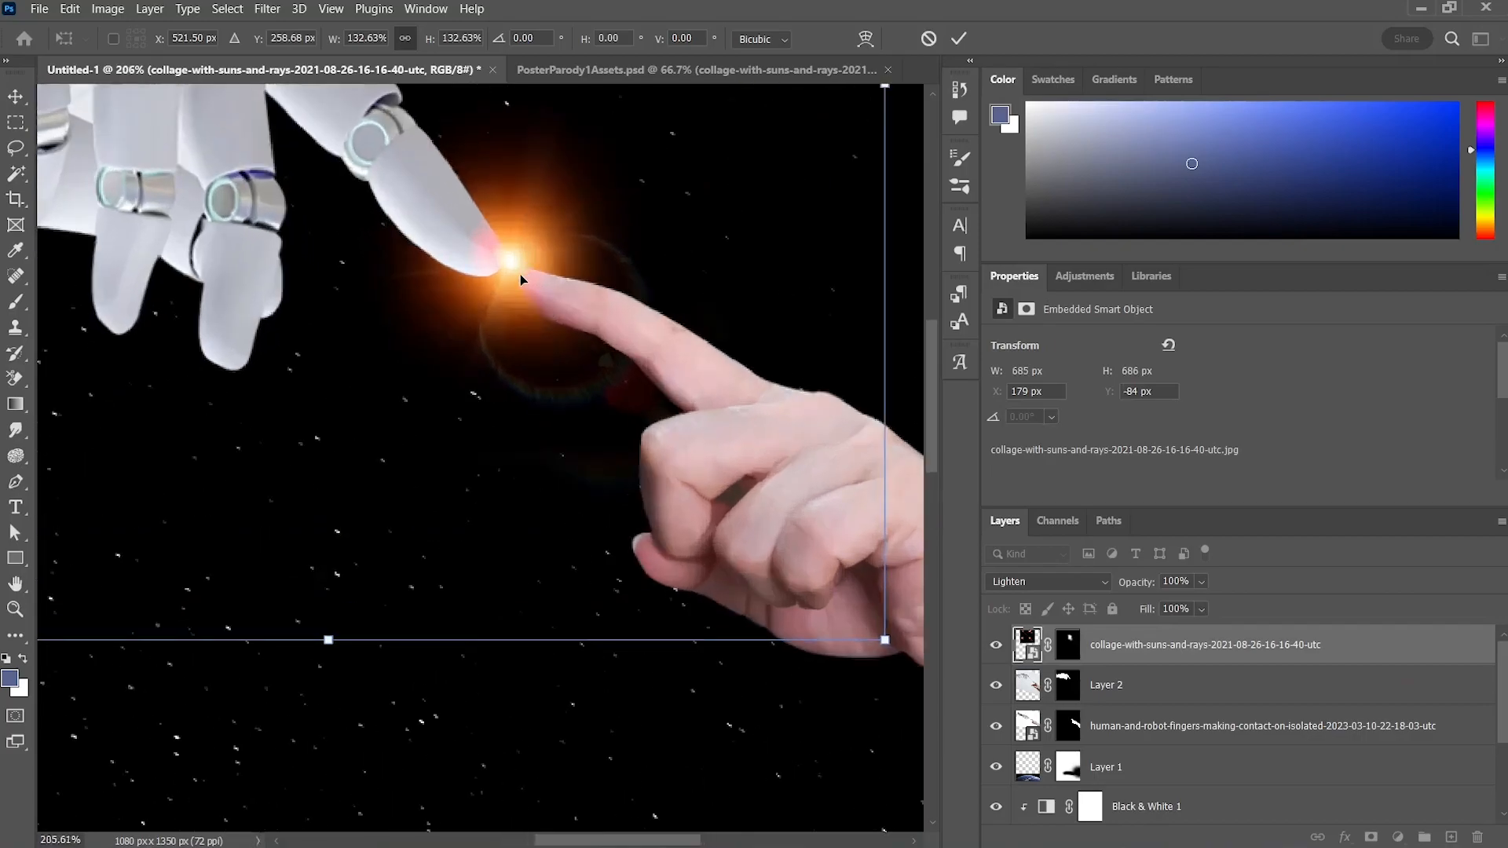
Step: Position the sun flare where the two fingertips meet and clip a Black & White adjustment to it
drag(512, 267, 508, 272)
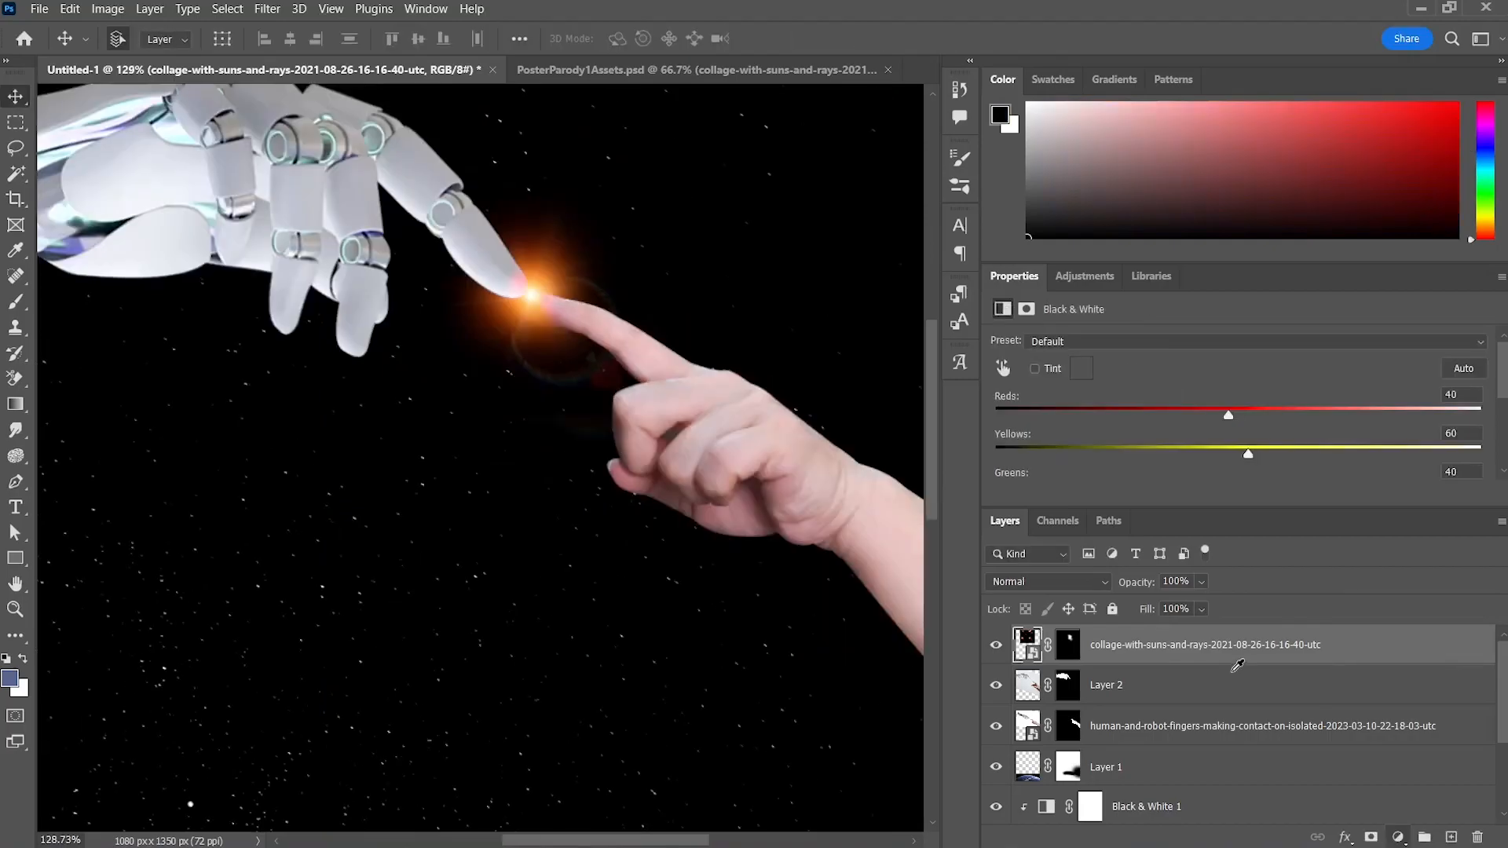
alt+click(1239, 662)
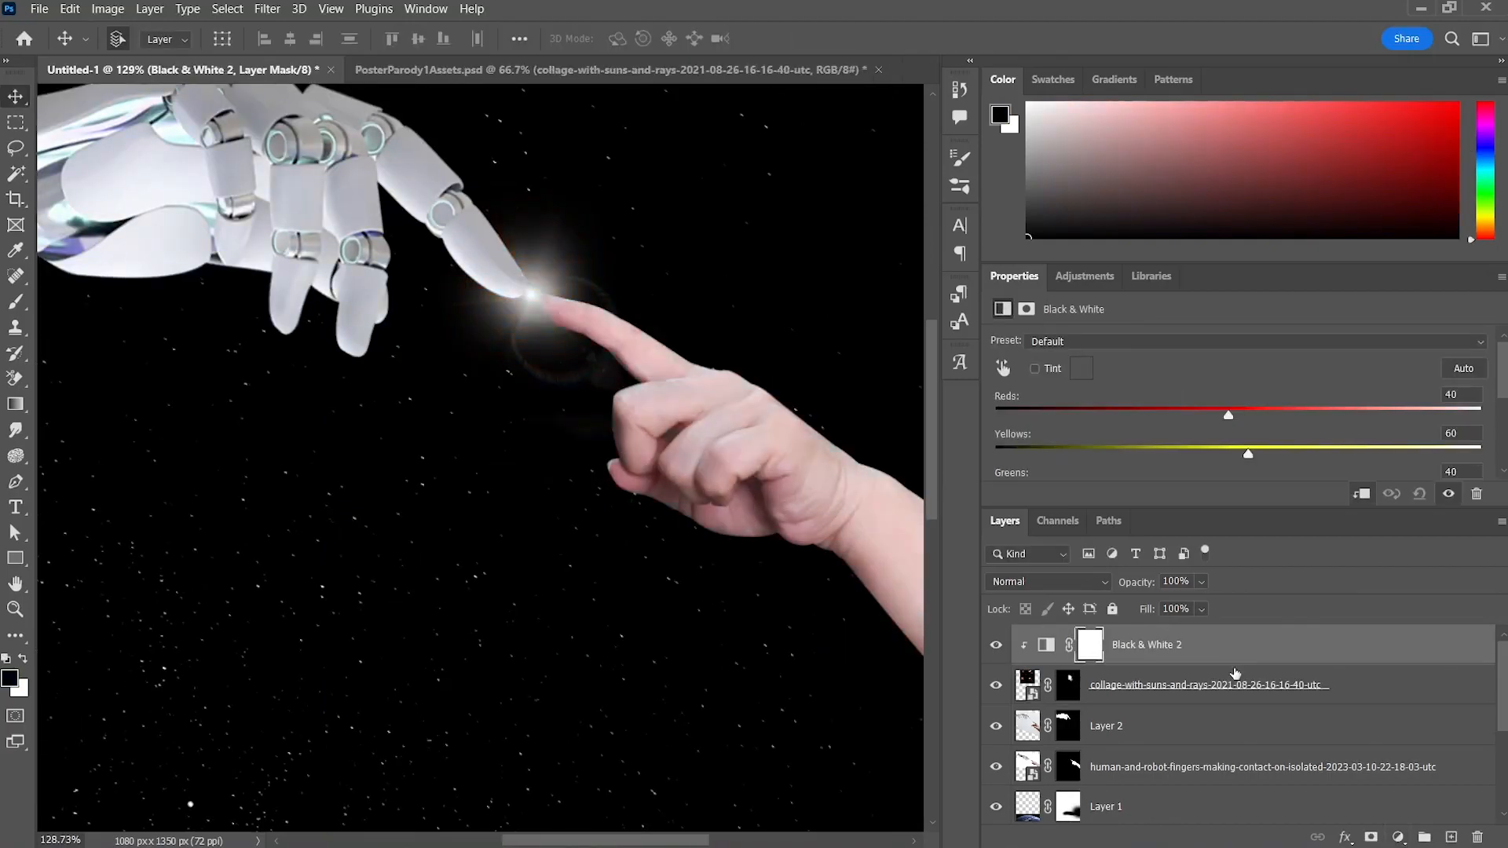
scroll(737, 417, down, 2)
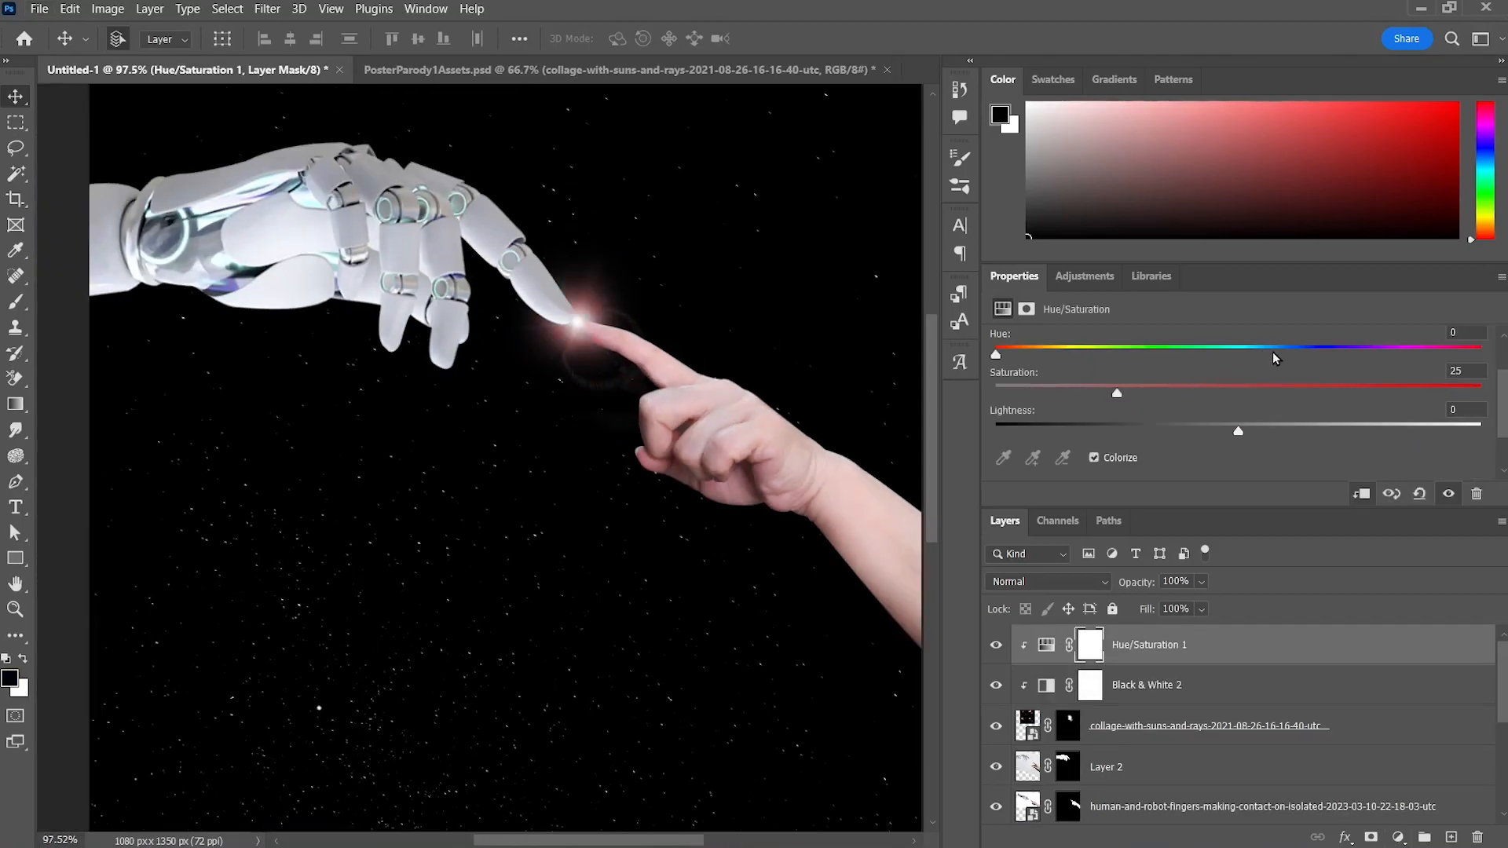
Step: Shift the hue of the sun flare's Hue/Saturation adjustment from red into the blue-violet range
drag(1273, 355, 1310, 357)
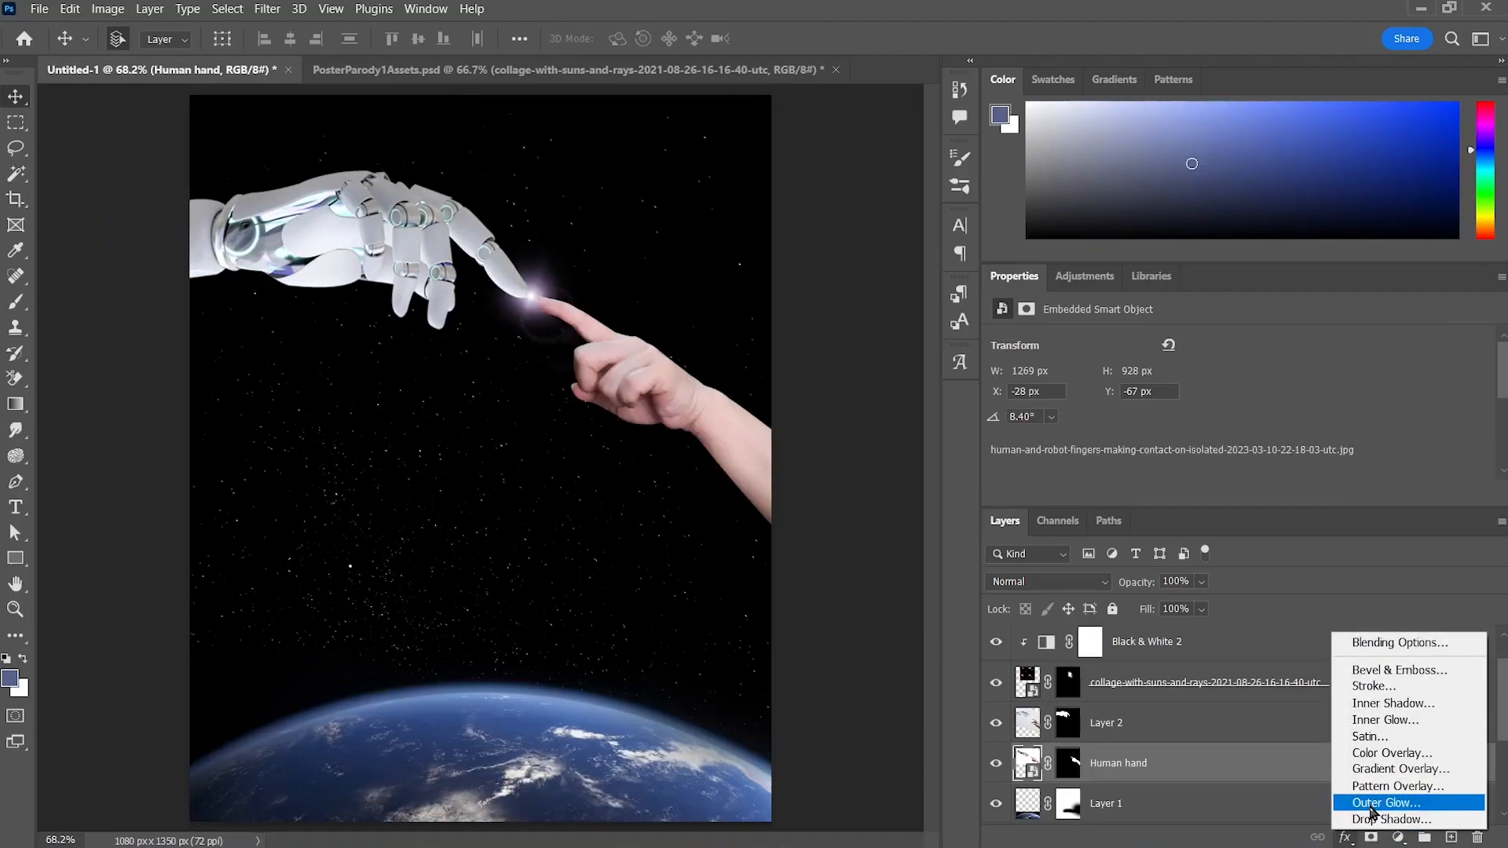
Step: Add a light-cyan Outer Glow to the human hand with 61% opacity, 3% spread and 46 px size
click(1371, 804)
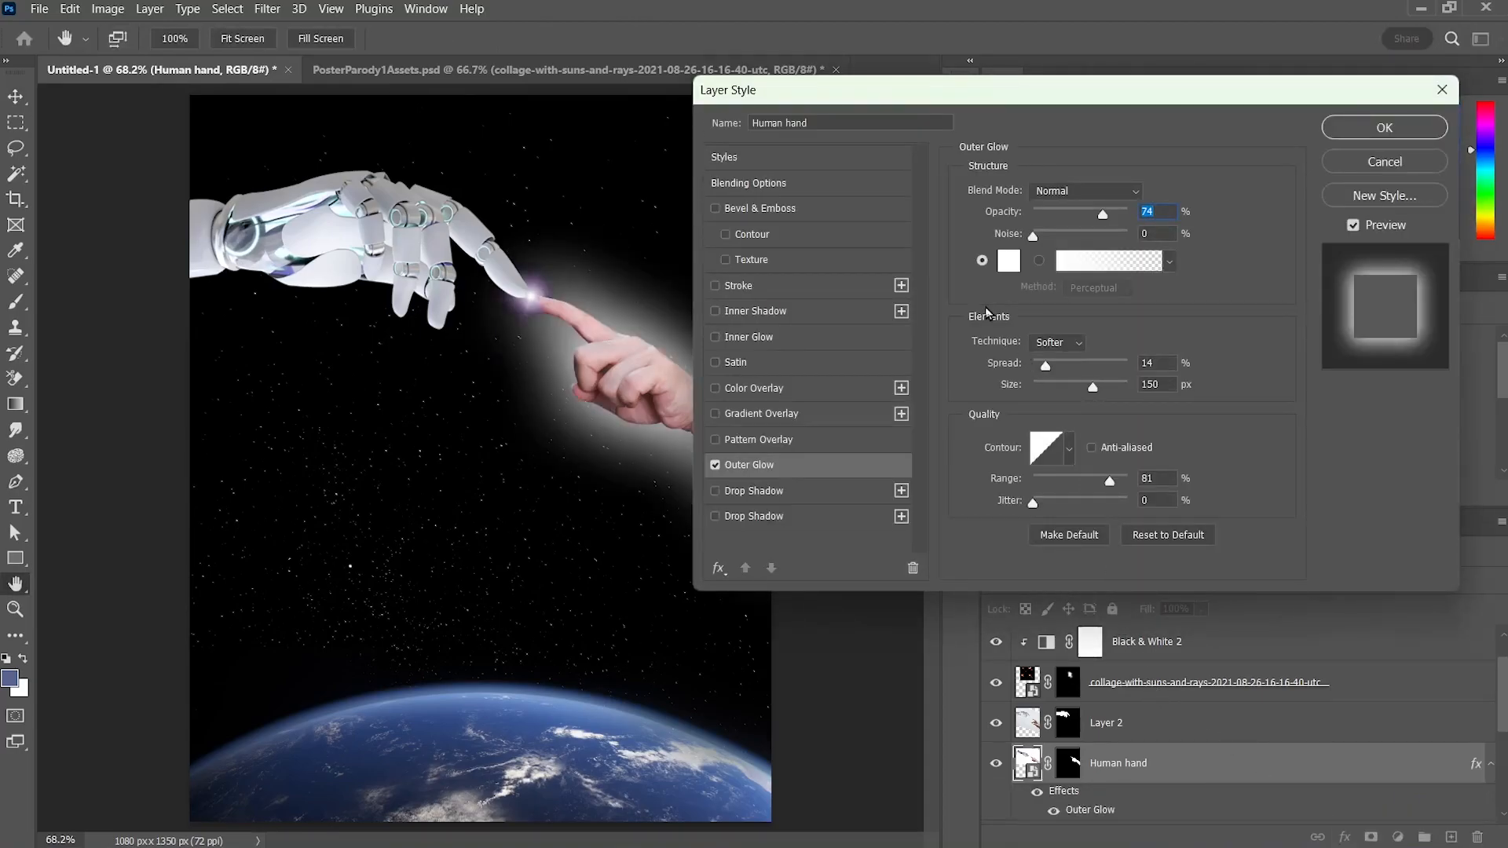
mouse_move(1095, 226)
mouse_down()
mouse_move(1070, 217)
mouse_move(1087, 215)
mouse_up()
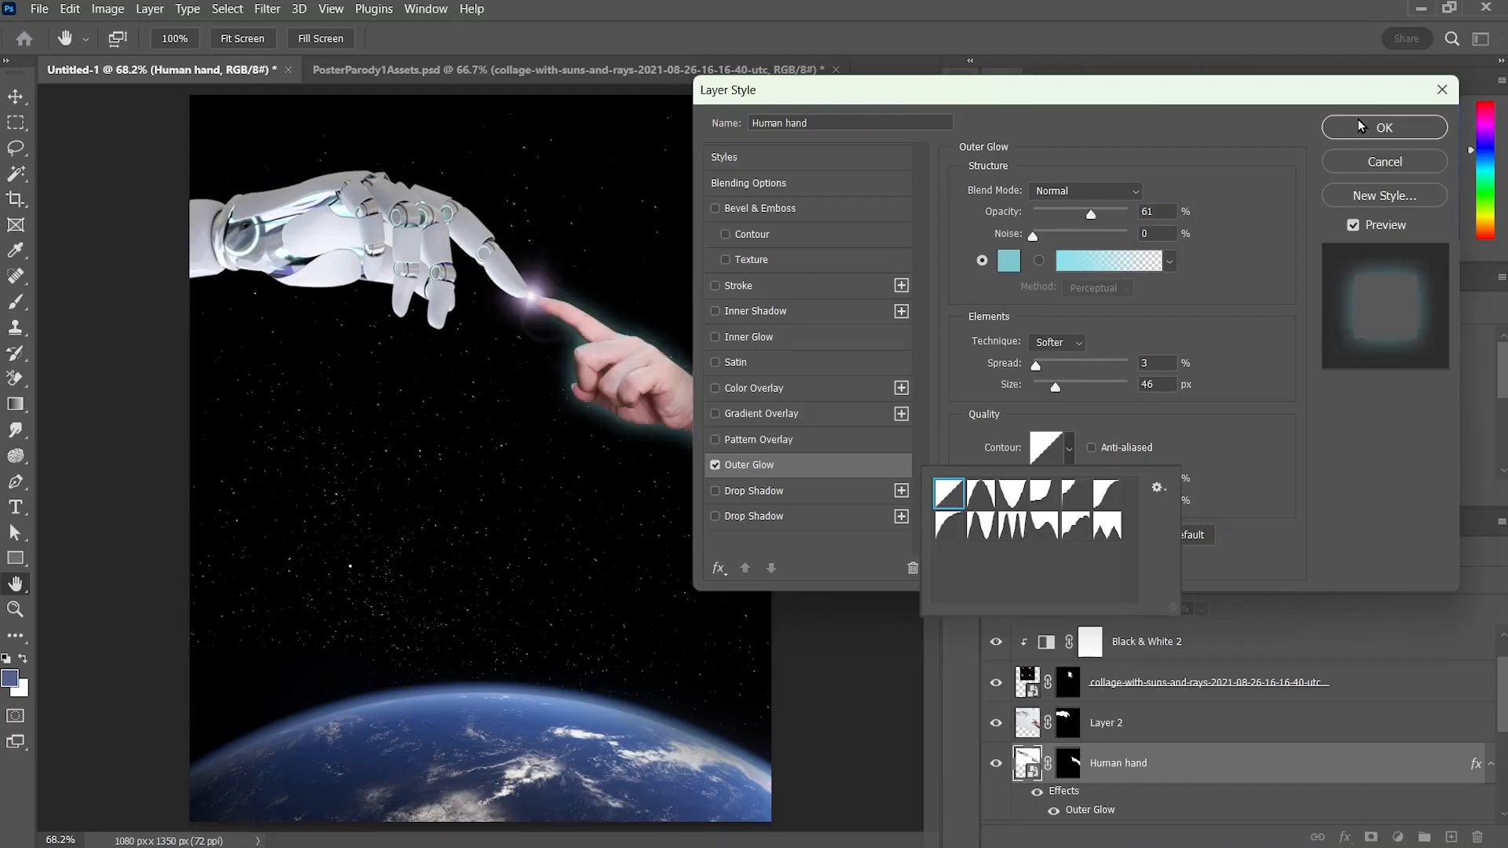
click(1373, 130)
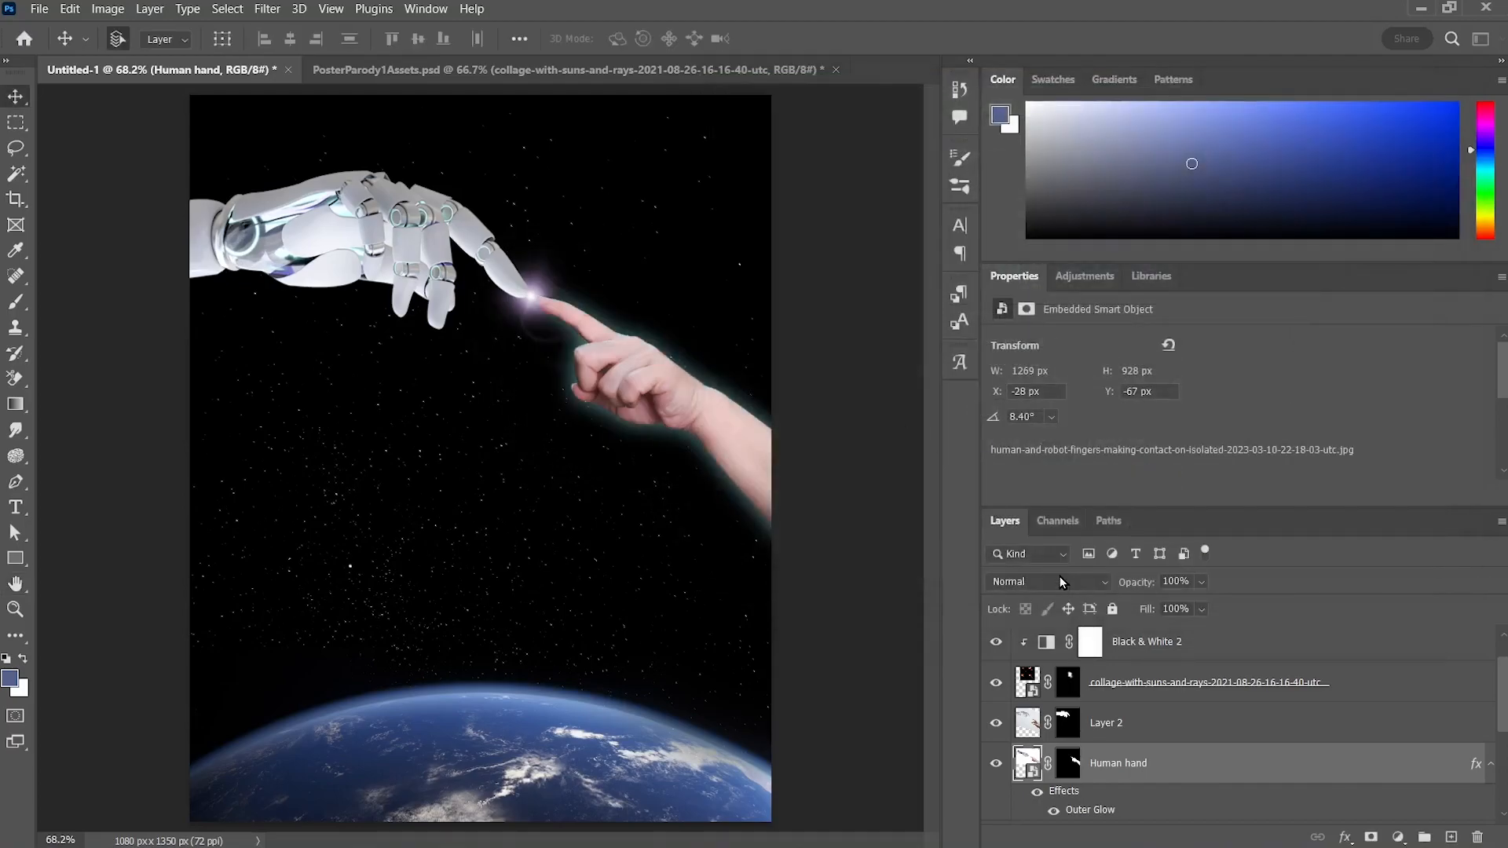
Step: Paint white on the Color Fill 2 mask along the lower edges of the human hand and forearm to form a rim light
scroll(666, 418, up, 2)
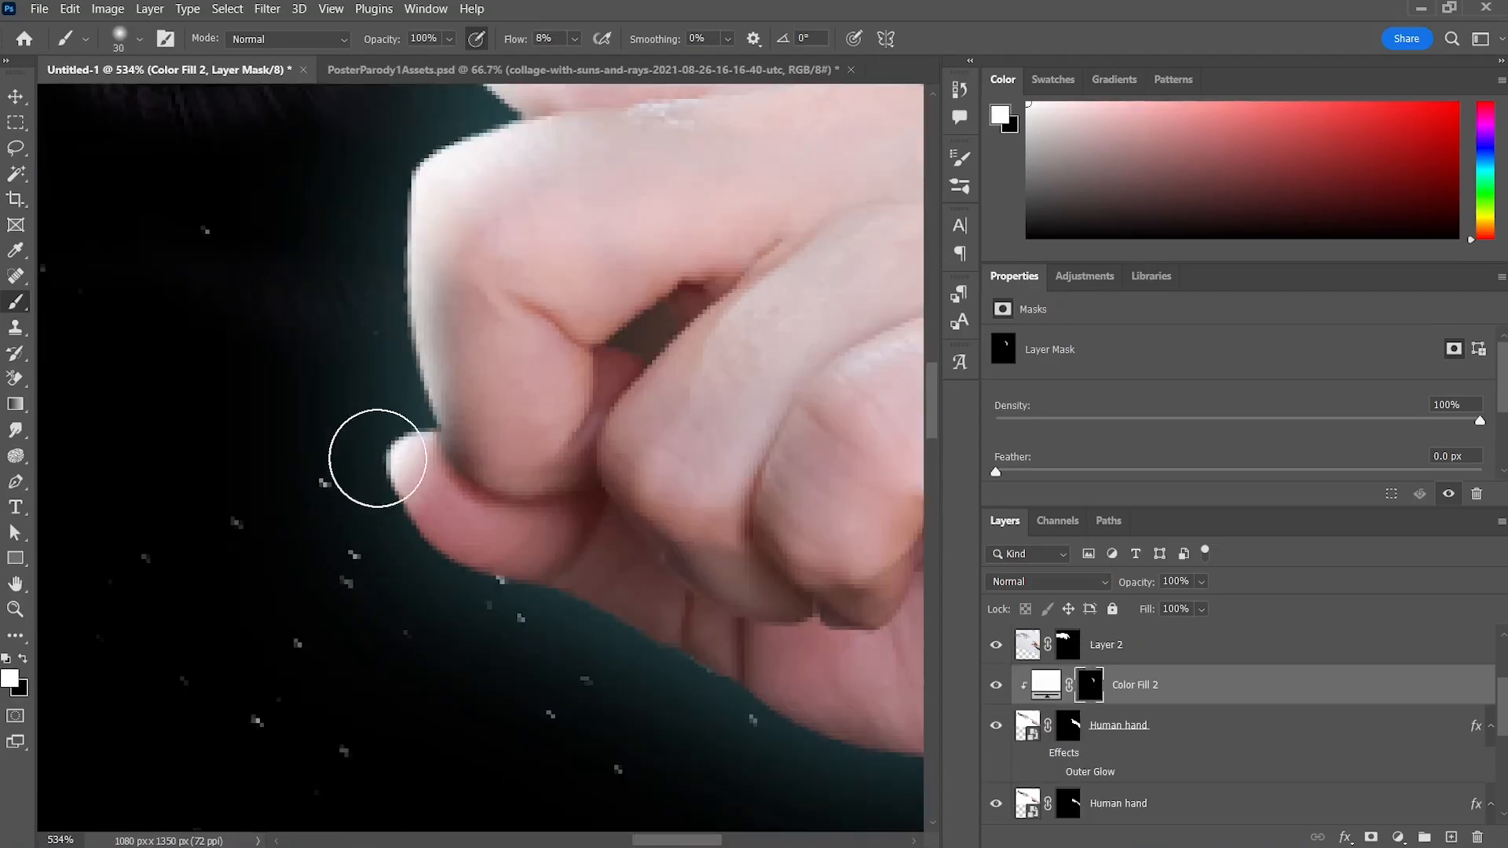
mouse_move(377, 458)
mouse_down()
mouse_move(423, 355)
mouse_move(367, 449)
mouse_move(373, 478)
mouse_move(478, 519)
mouse_move(367, 424)
mouse_move(445, 495)
mouse_up()
scroll(372, 478, down, 5)
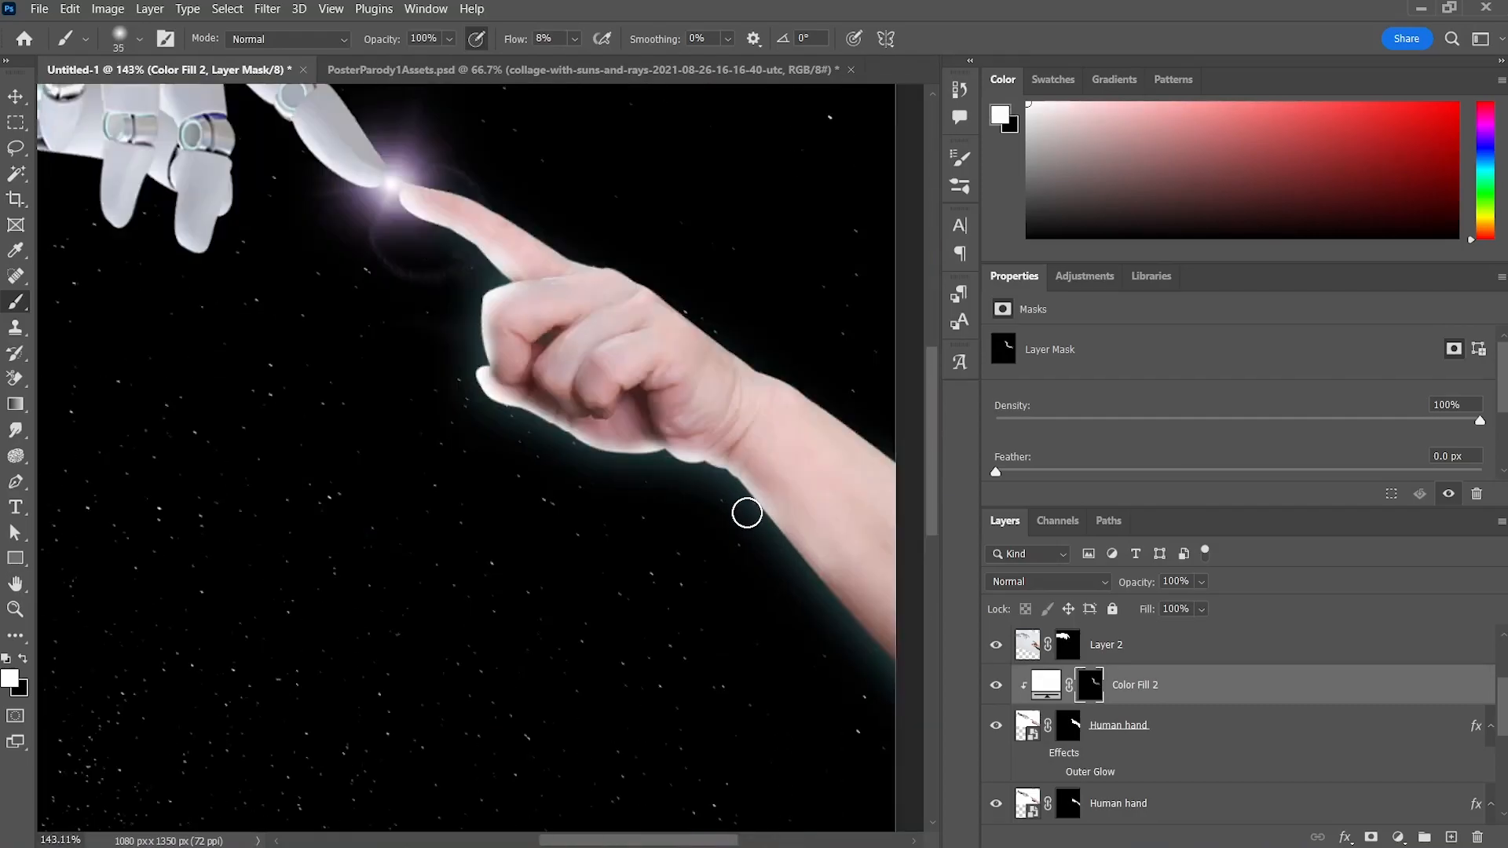
key(bracketright)
key(bracketright)
key(bracketright)
mouse_move(718, 475)
mouse_down()
mouse_move(782, 524)
mouse_move(780, 536)
mouse_move(748, 488)
mouse_move(887, 648)
mouse_move(801, 595)
mouse_move(697, 475)
mouse_move(855, 615)
mouse_move(838, 596)
mouse_move(834, 619)
mouse_move(676, 455)
mouse_up()
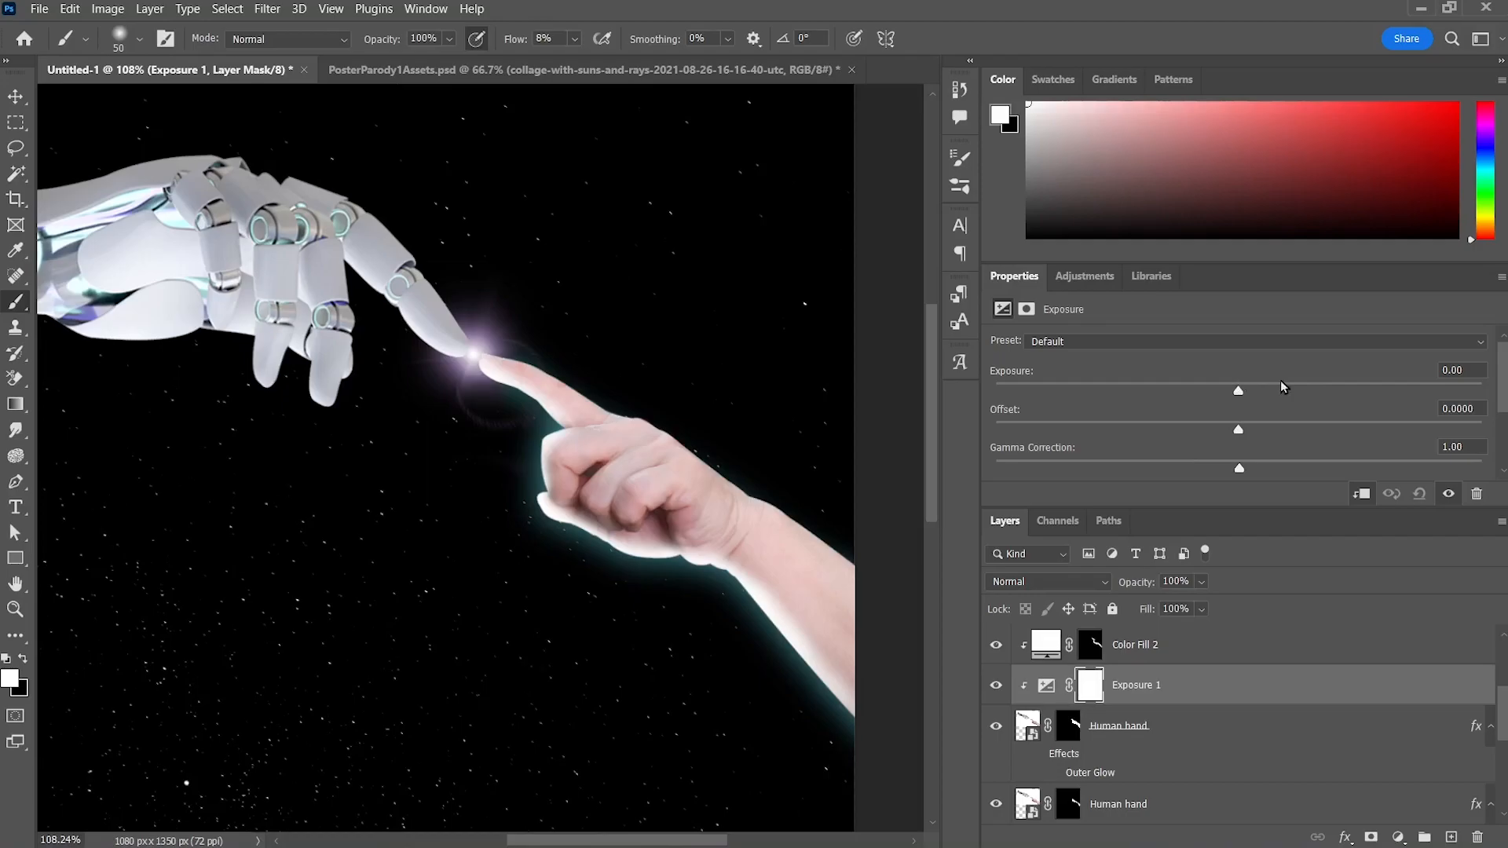
Step: Darken the human hand with clipped Exposure and Levels adjustments and warm its skin with a clipped Color Balance
drag(1238, 390, 1172, 391)
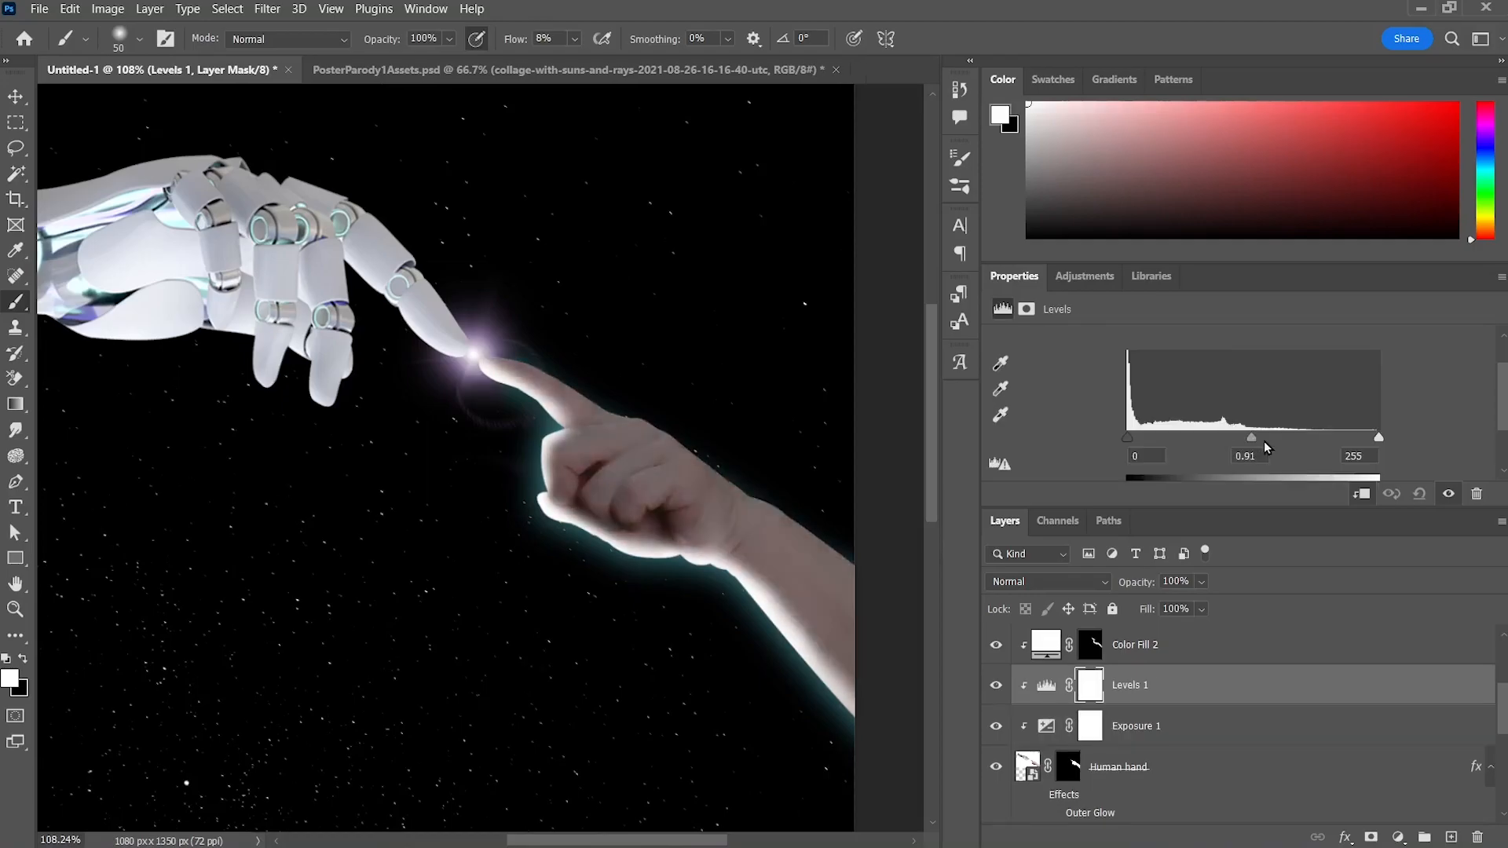
drag(1265, 441, 1270, 441)
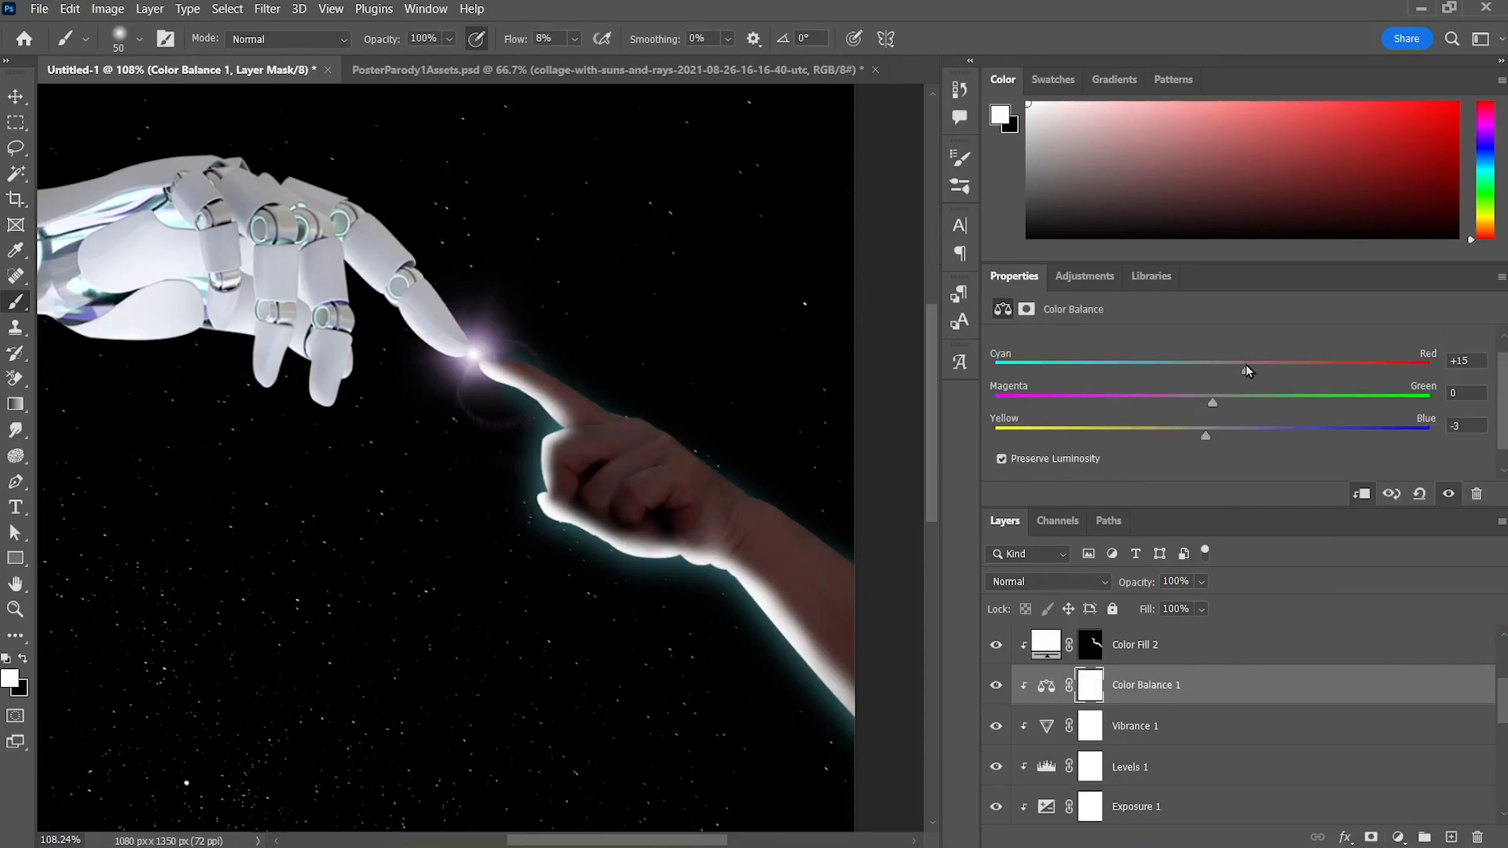
drag(1246, 366, 1229, 404)
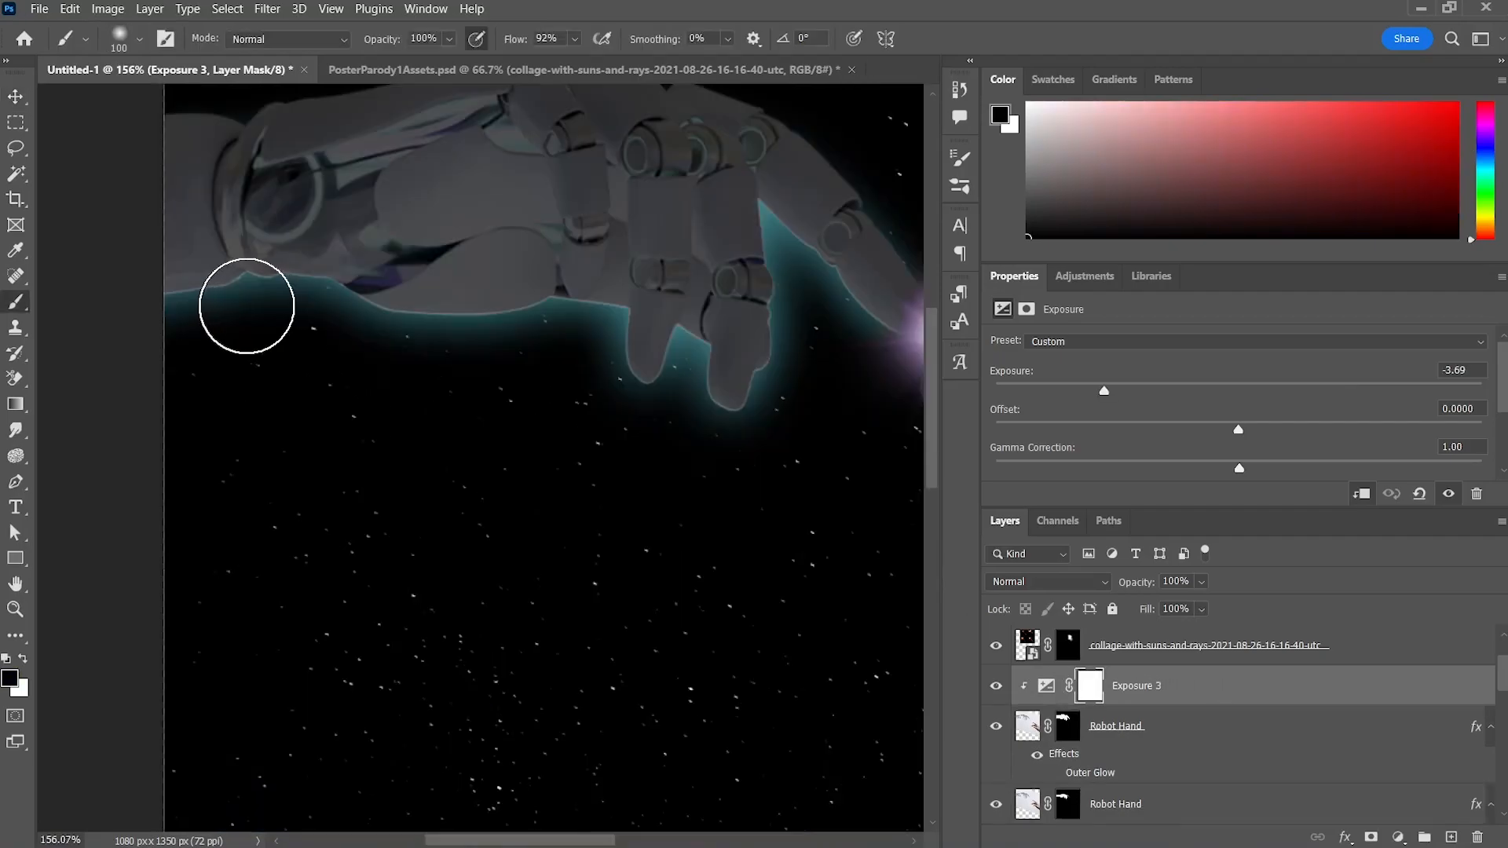
Step: Paint black on the Exposure 3 mask along the underside of the robot arm and fingers to form a bright rim
mouse_move(245, 307)
mouse_down()
mouse_move(151, 327)
mouse_move(290, 319)
mouse_up()
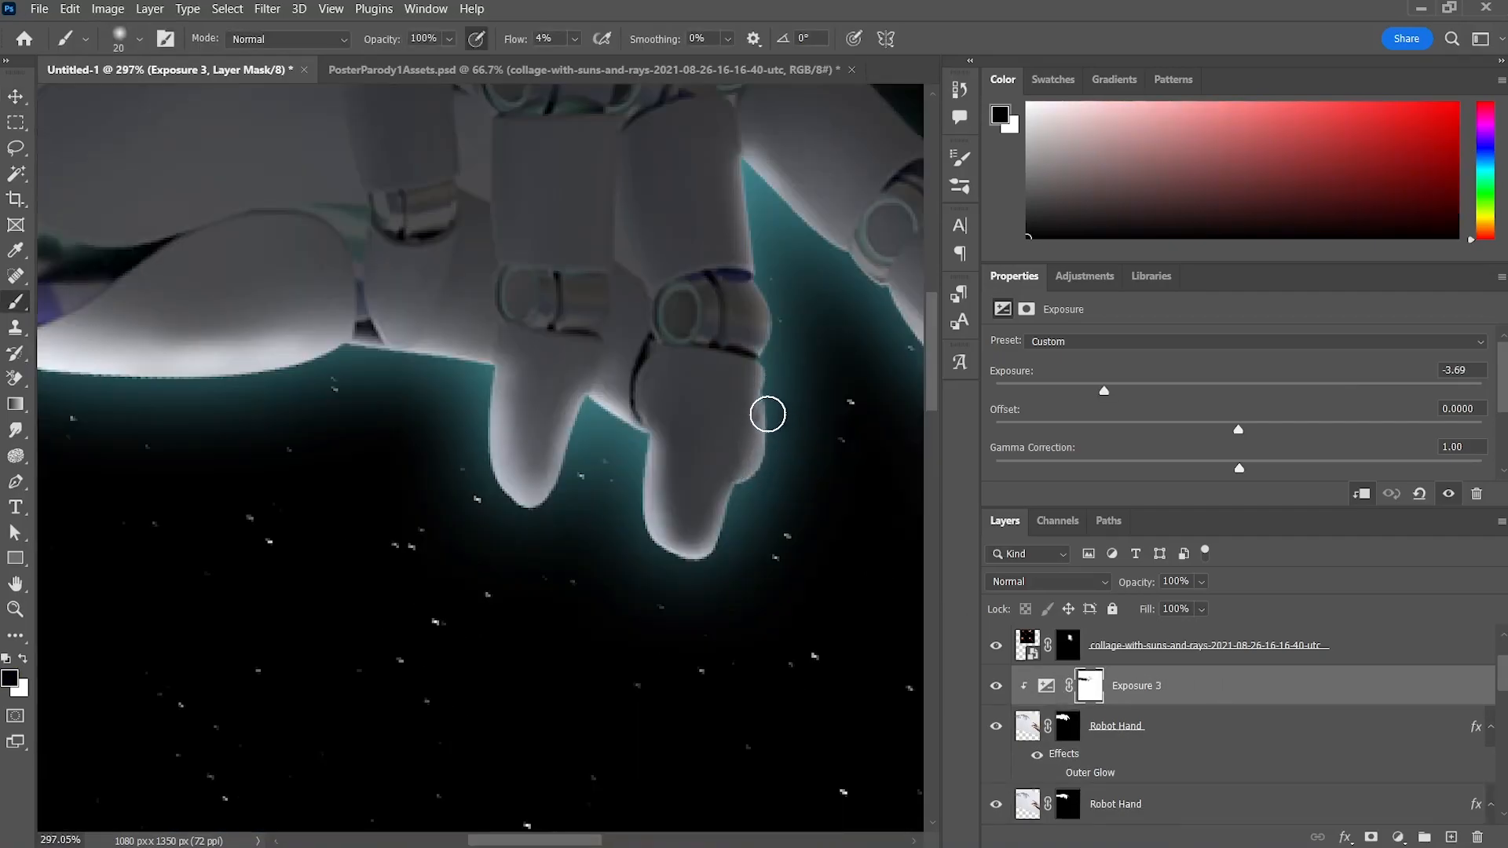
scroll(761, 437, down, 2)
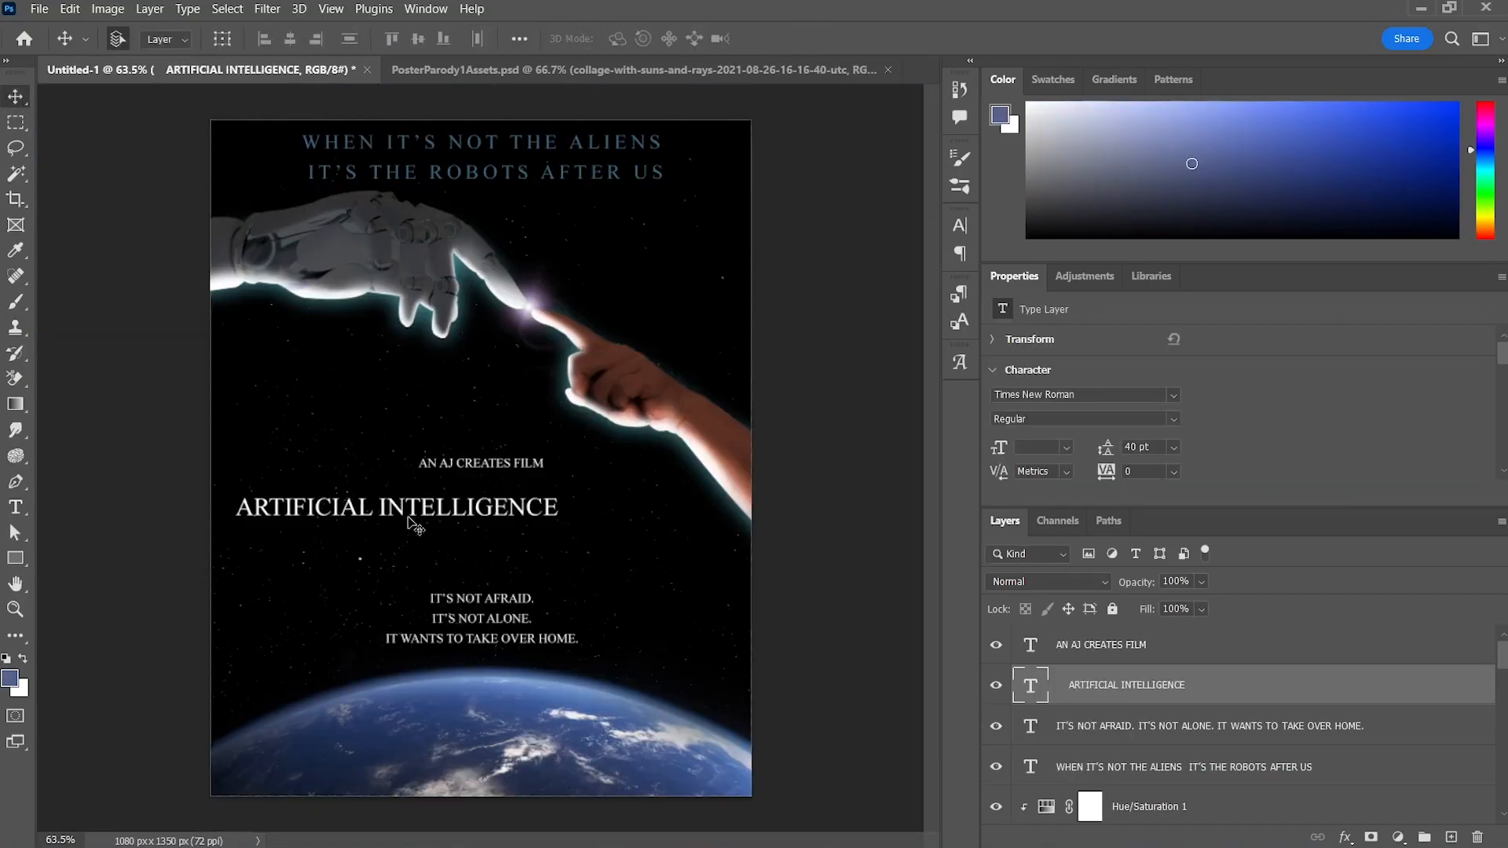
Step: Center the ARTIFICIAL INTELLIGENCE line lower on the poster and raise AN AJ CREATES FILM to leave a gap between them
drag(413, 524, 508, 564)
drag(495, 472, 495, 416)
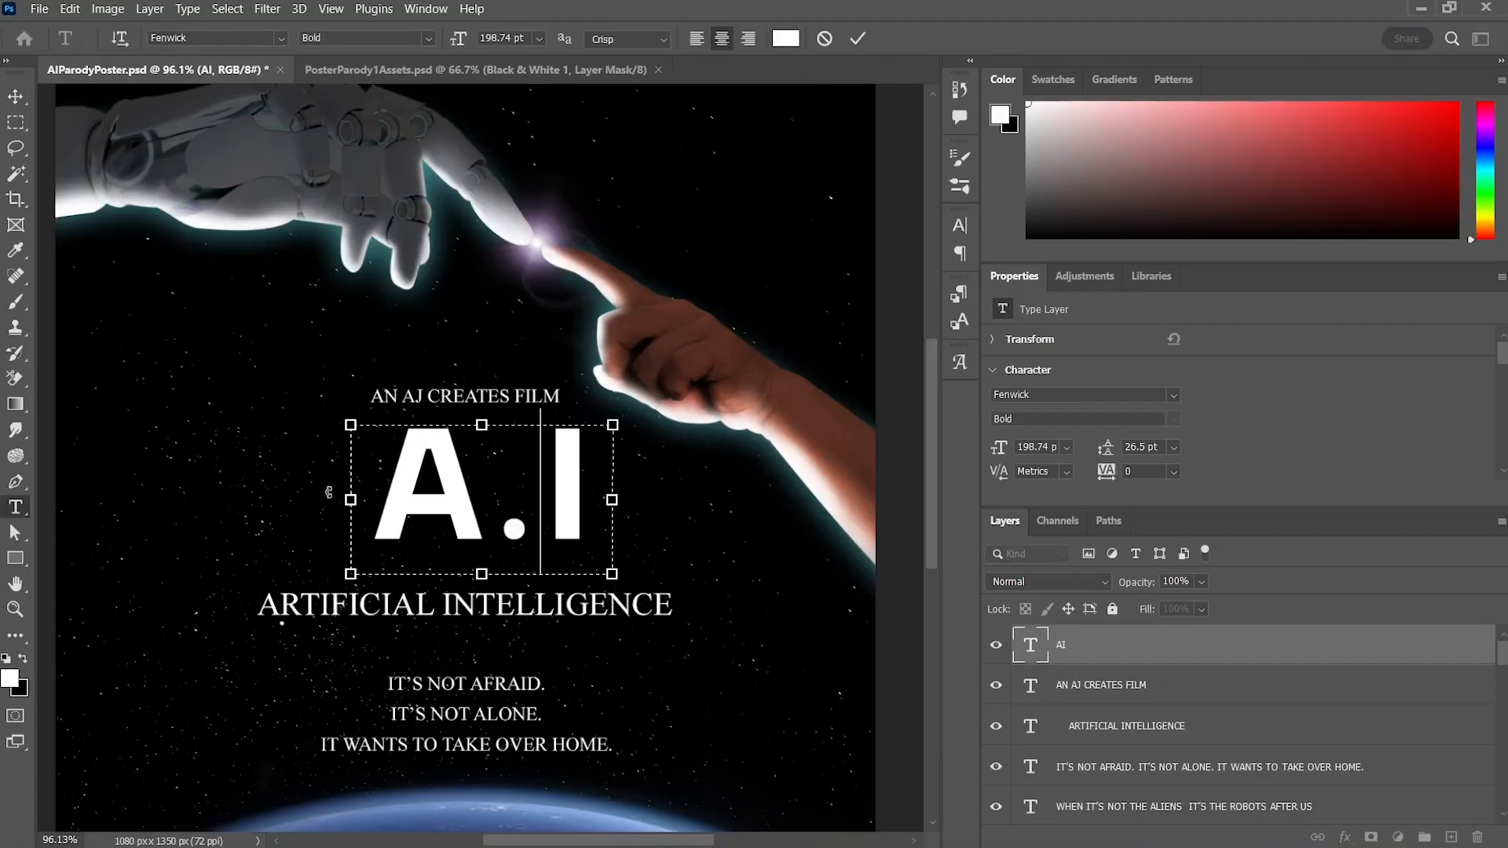
Step: Complete the large title as "A.I." and warp its bottom edge into a slight upward curve beneath the letters
drag(357, 497, 277, 499)
text(.)
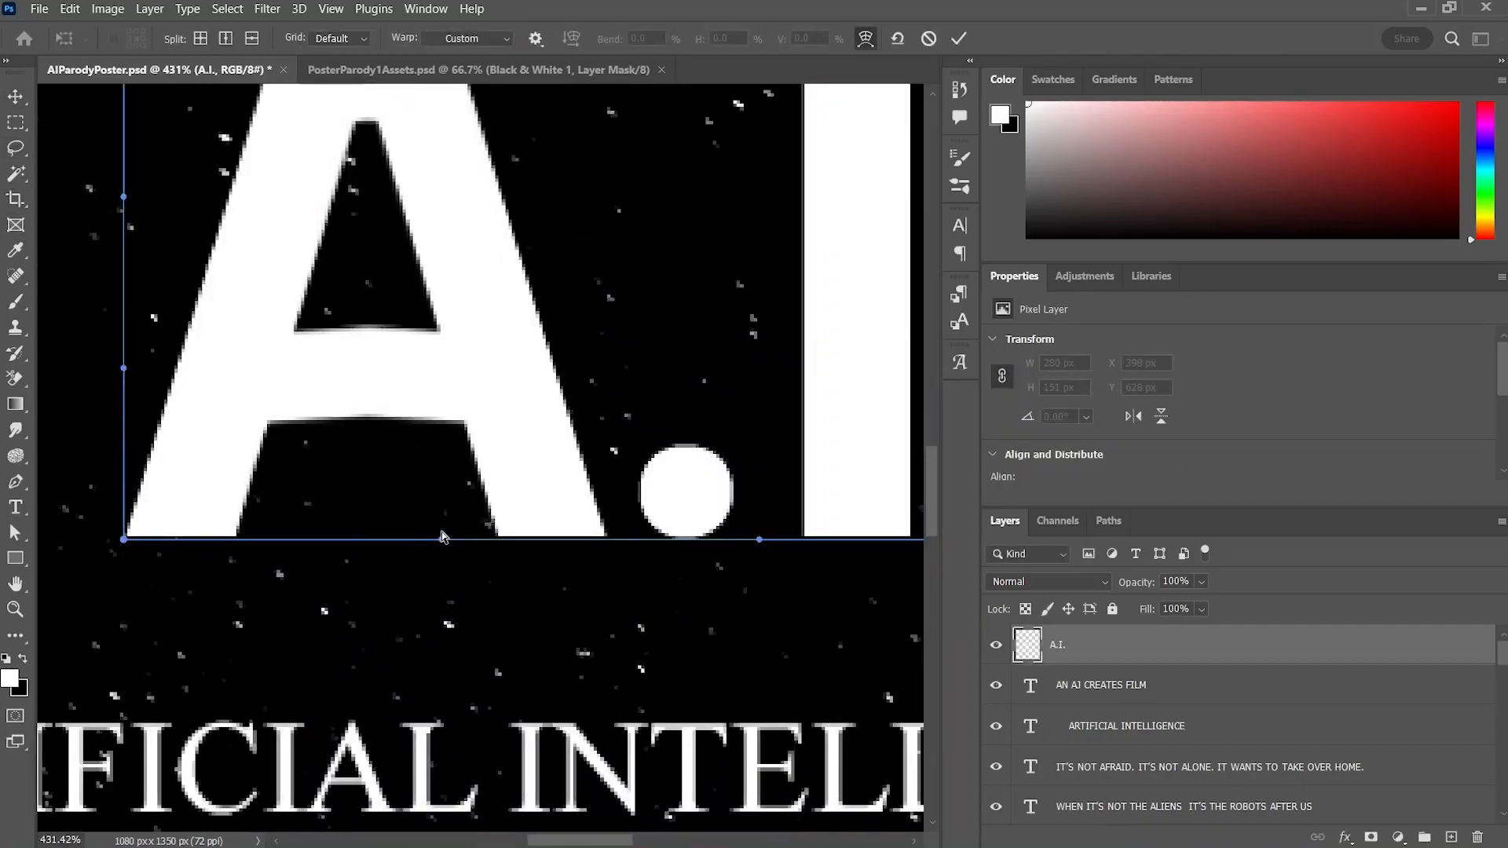
drag(444, 538, 408, 517)
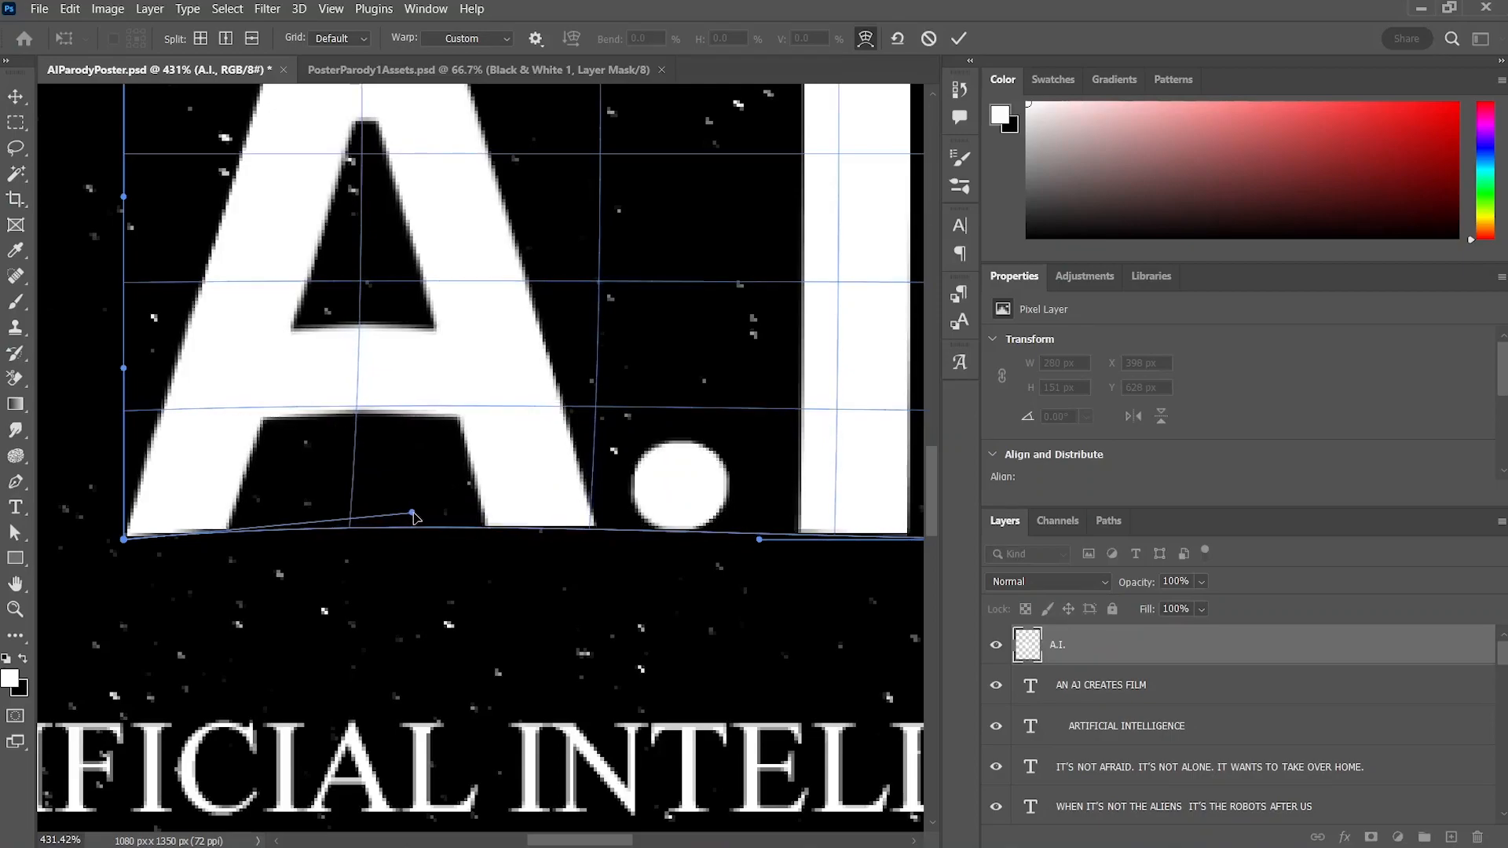
key(Return)
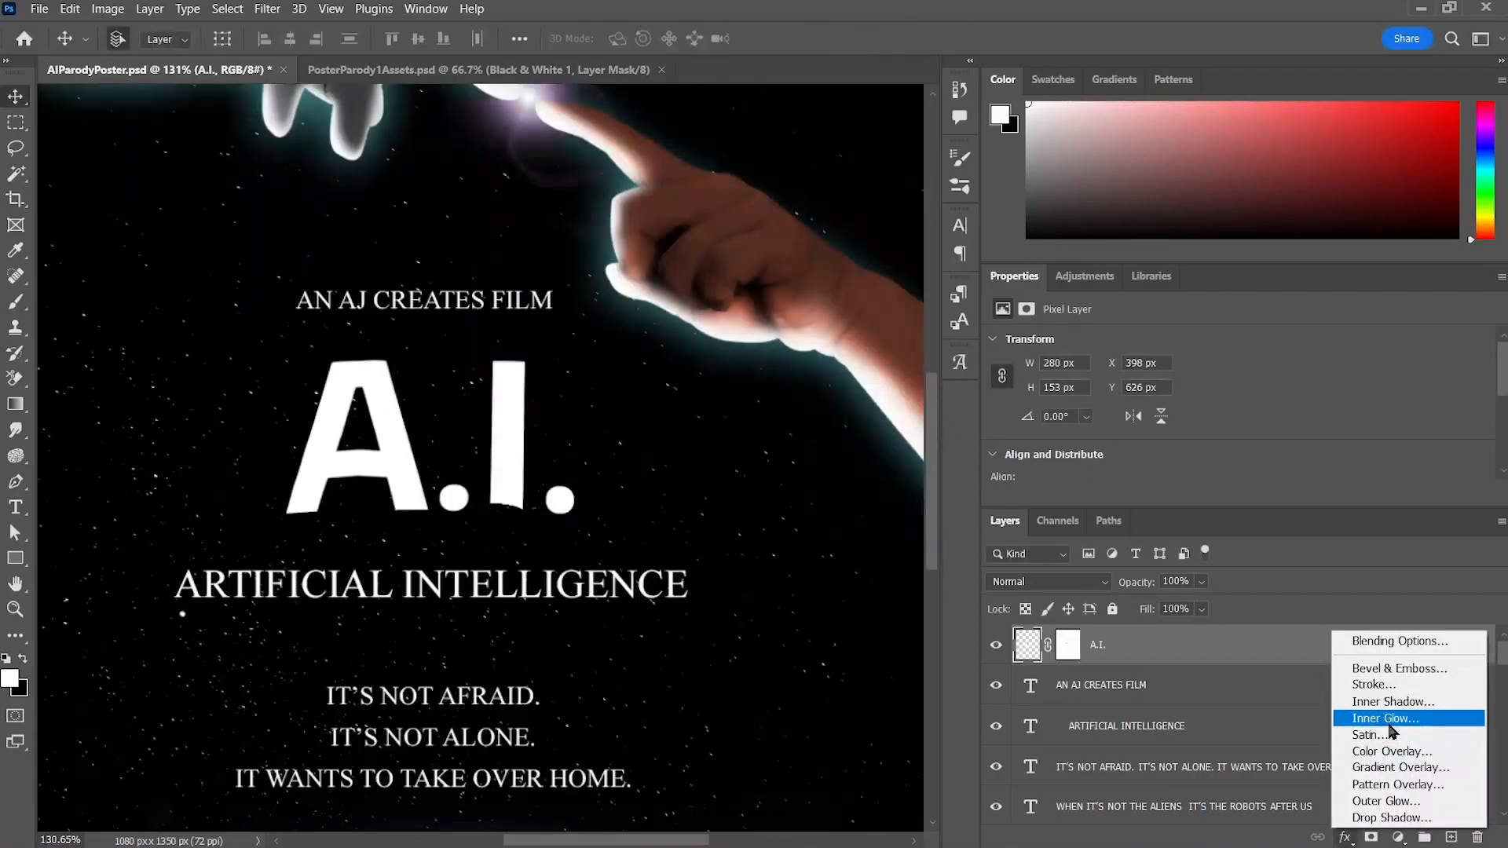
Step: Add a light-cyan Outer Glow to the A.I. title with 61% opacity, 3% spread, 46 px size and 91% range
click(1392, 802)
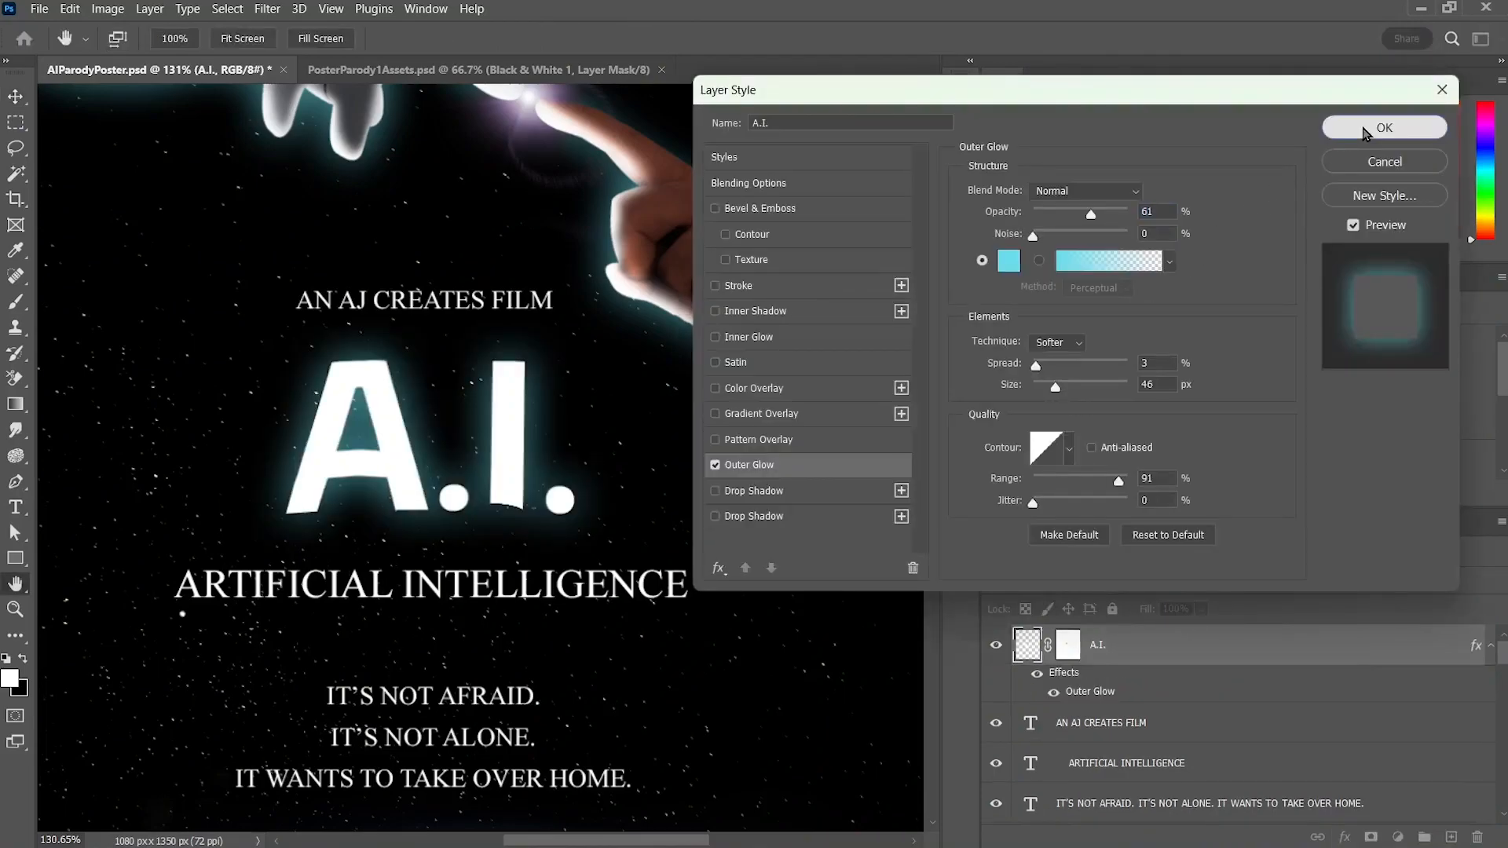
click(1347, 130)
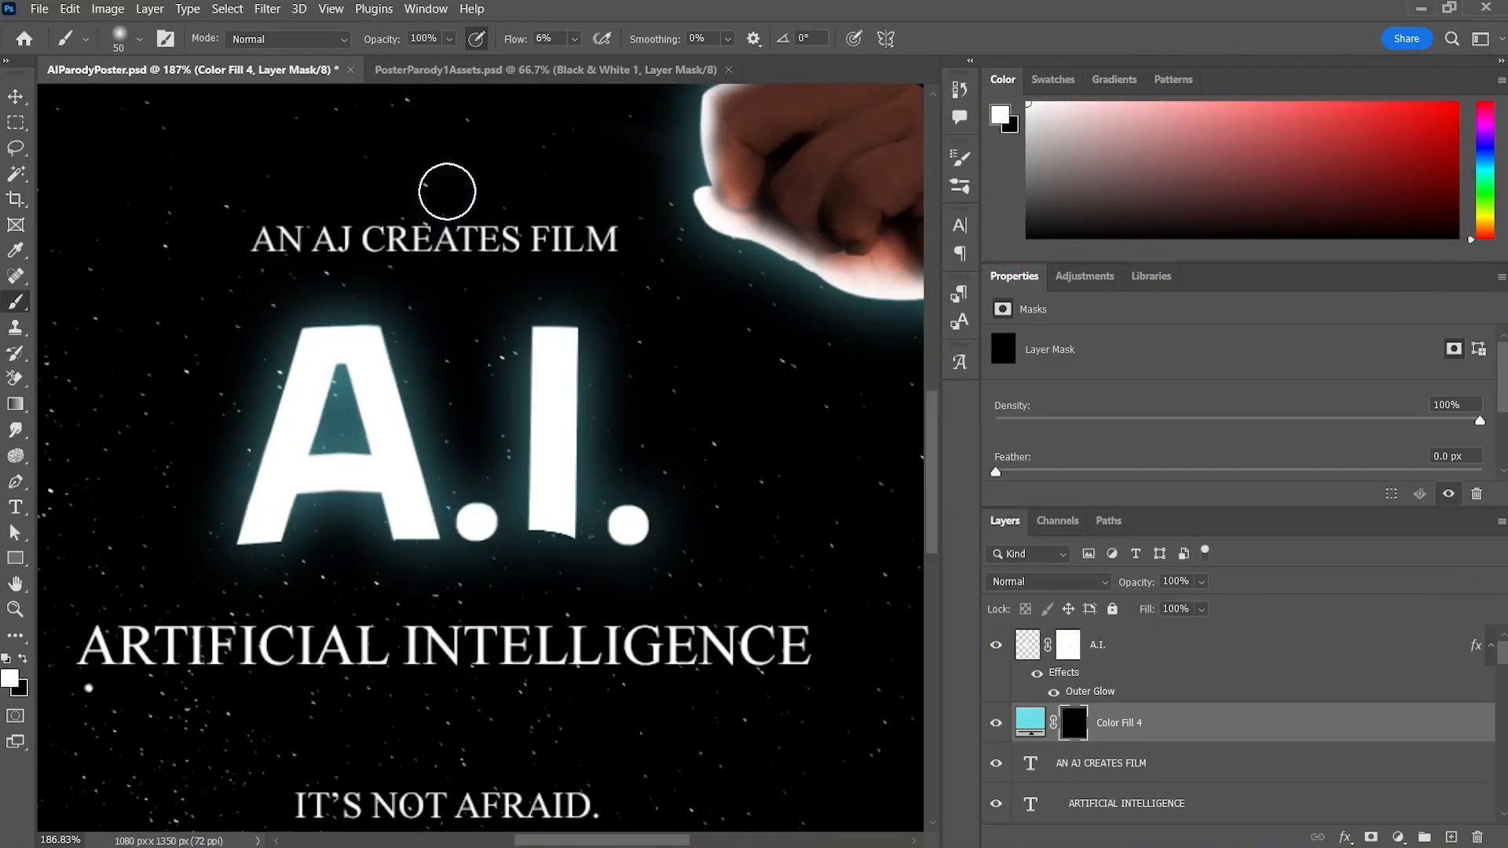
Step: Paint a cross-shaped cyan light with a bright centre behind the A.I. title on the Color Fill 4 mask
mouse_move(441, 200)
mouse_down()
mouse_move(447, 505)
mouse_move(418, 648)
mouse_up()
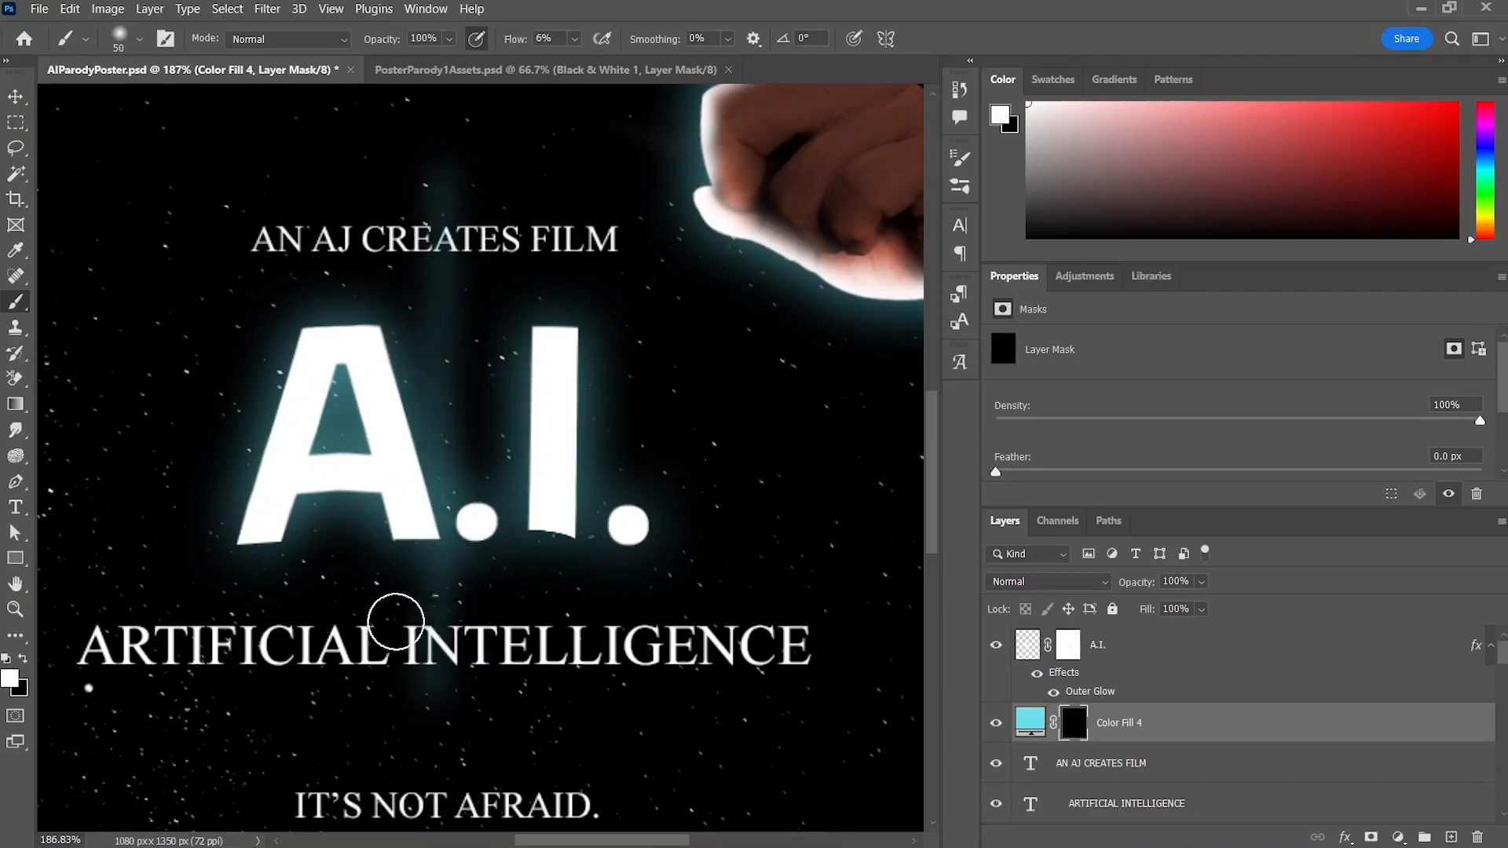
drag(163, 445, 688, 448)
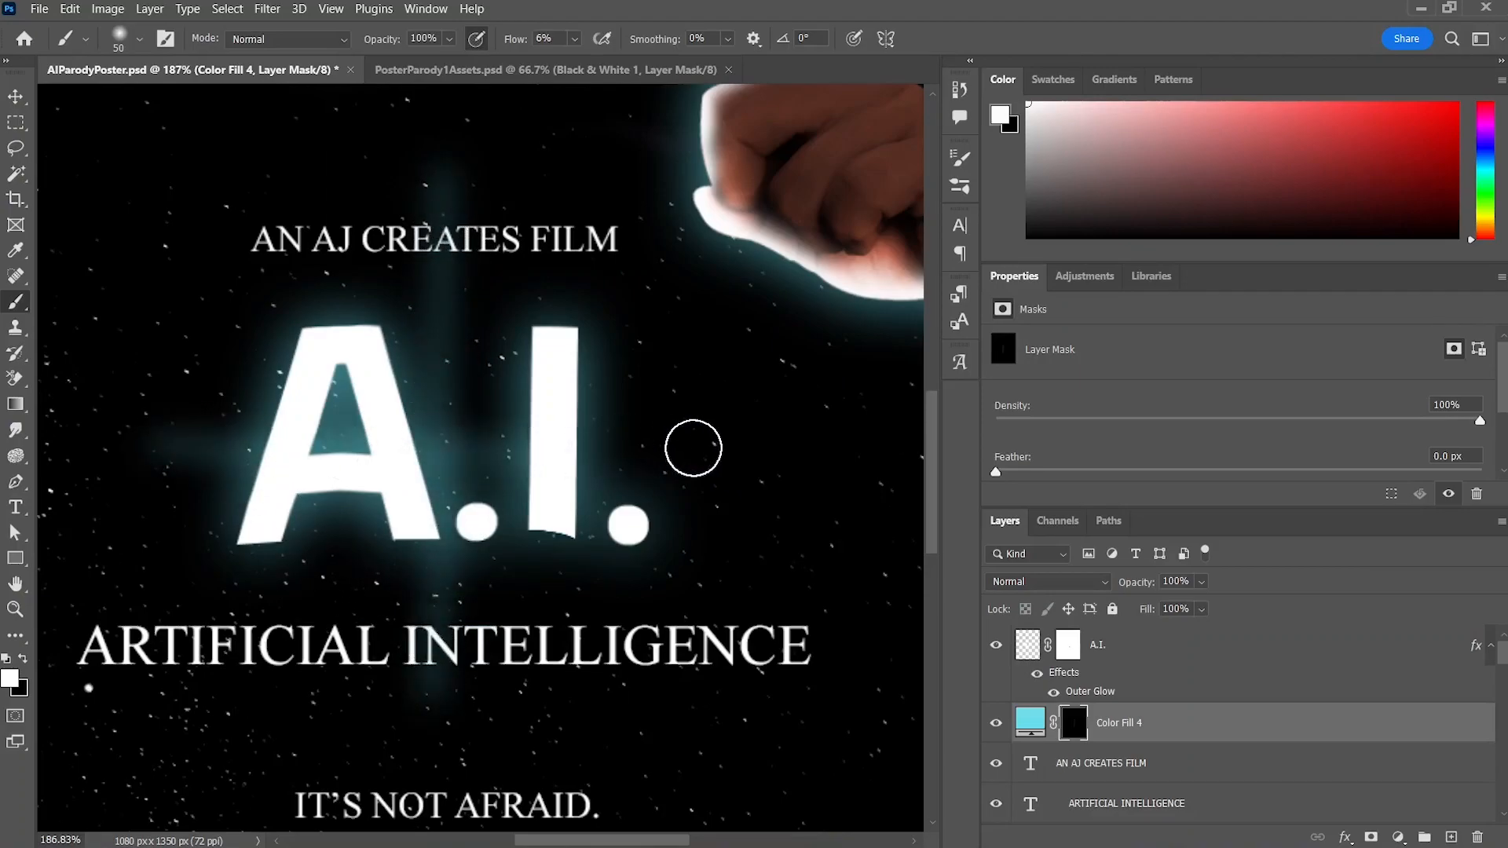
drag(688, 448, 748, 448)
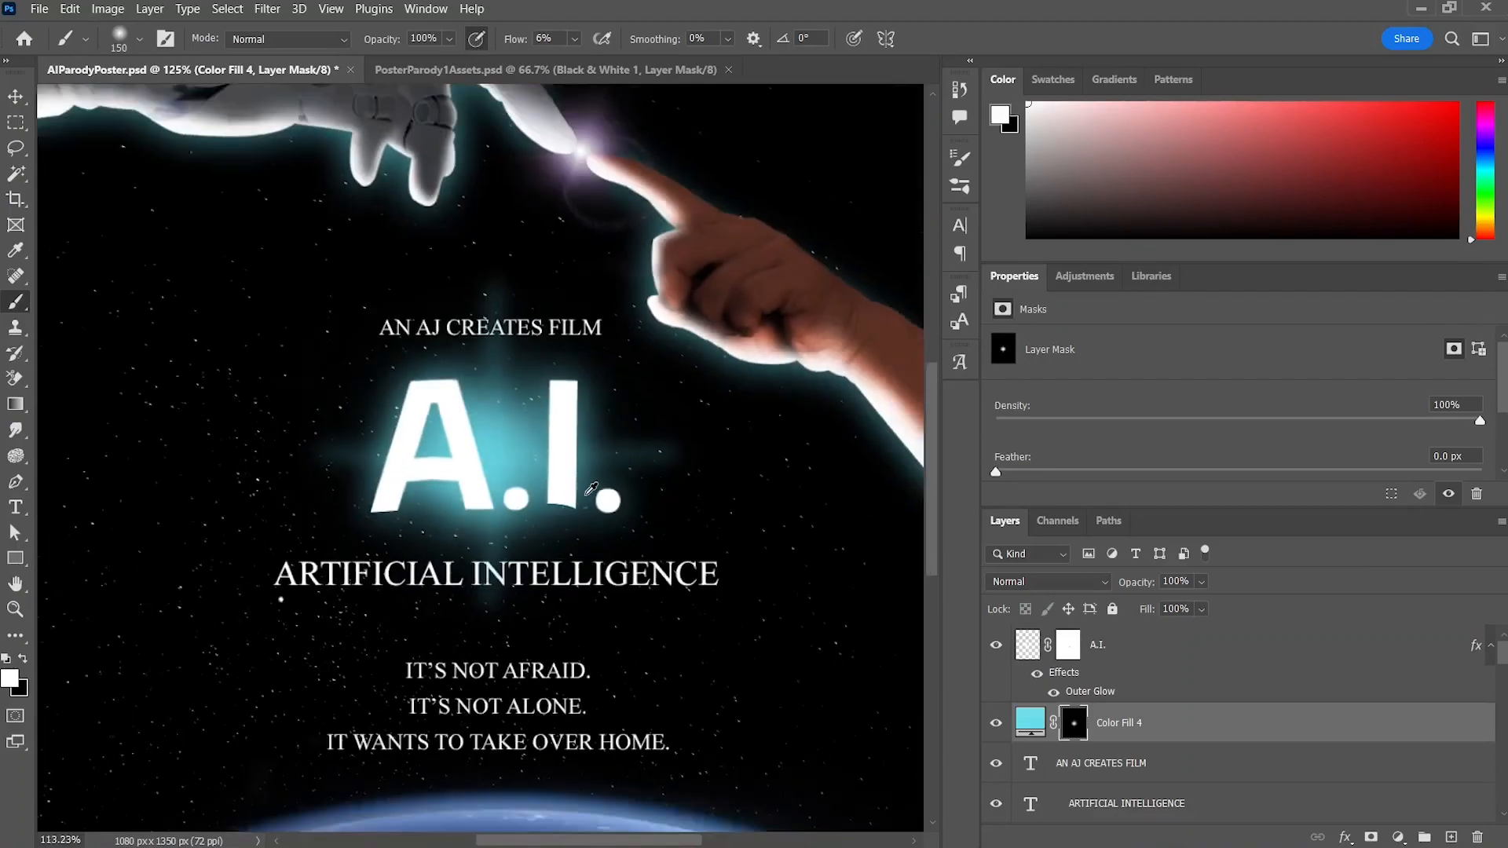
scroll(586, 494, down, 1)
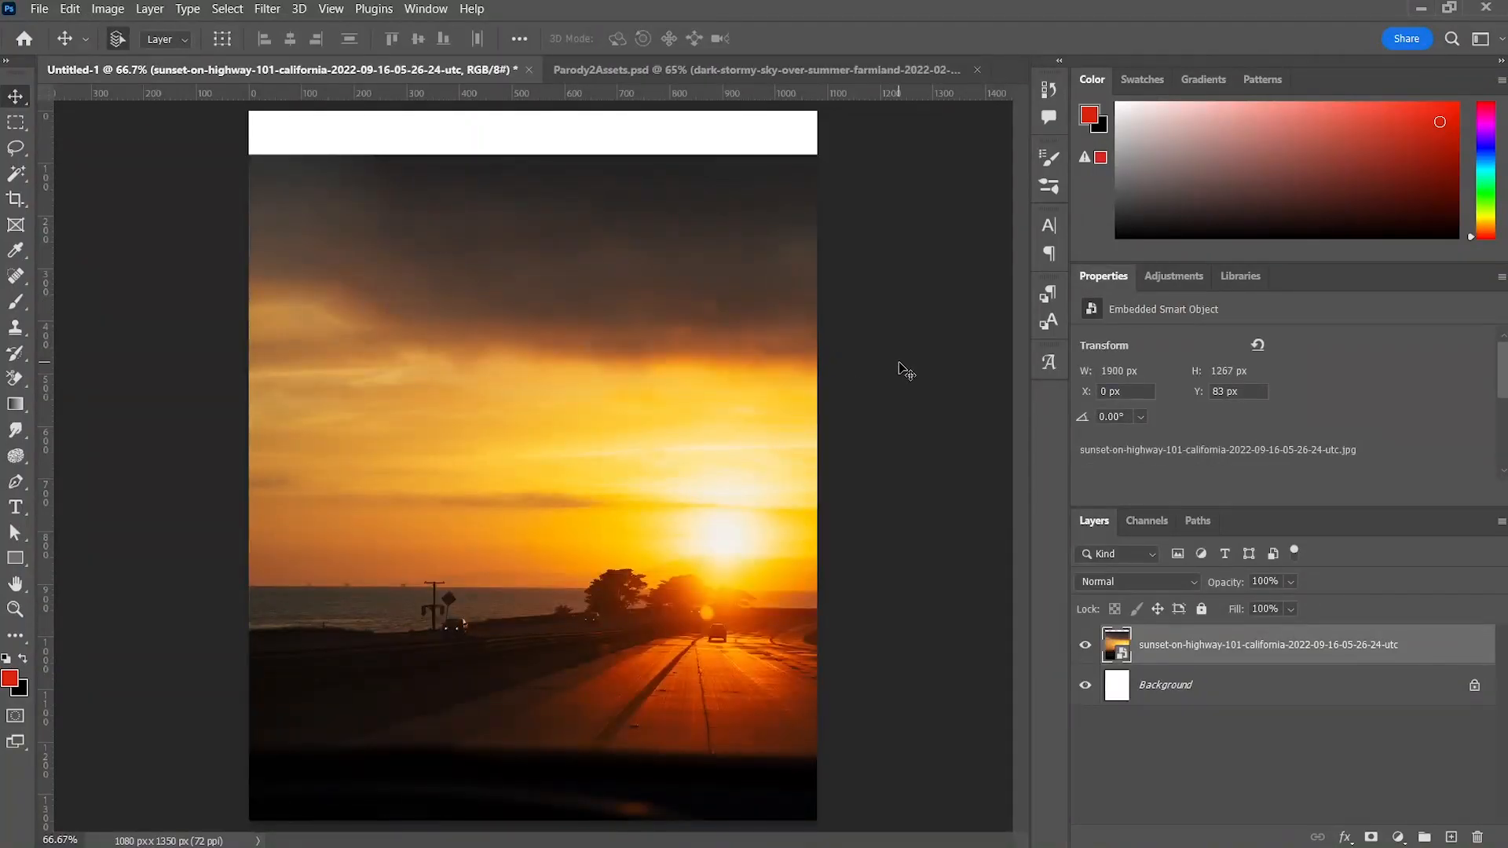
Step: Paste the dark stormy sky above the sunset highway and mask out its farmland, keeping the dark clouds at the top
key(ctrl+v)
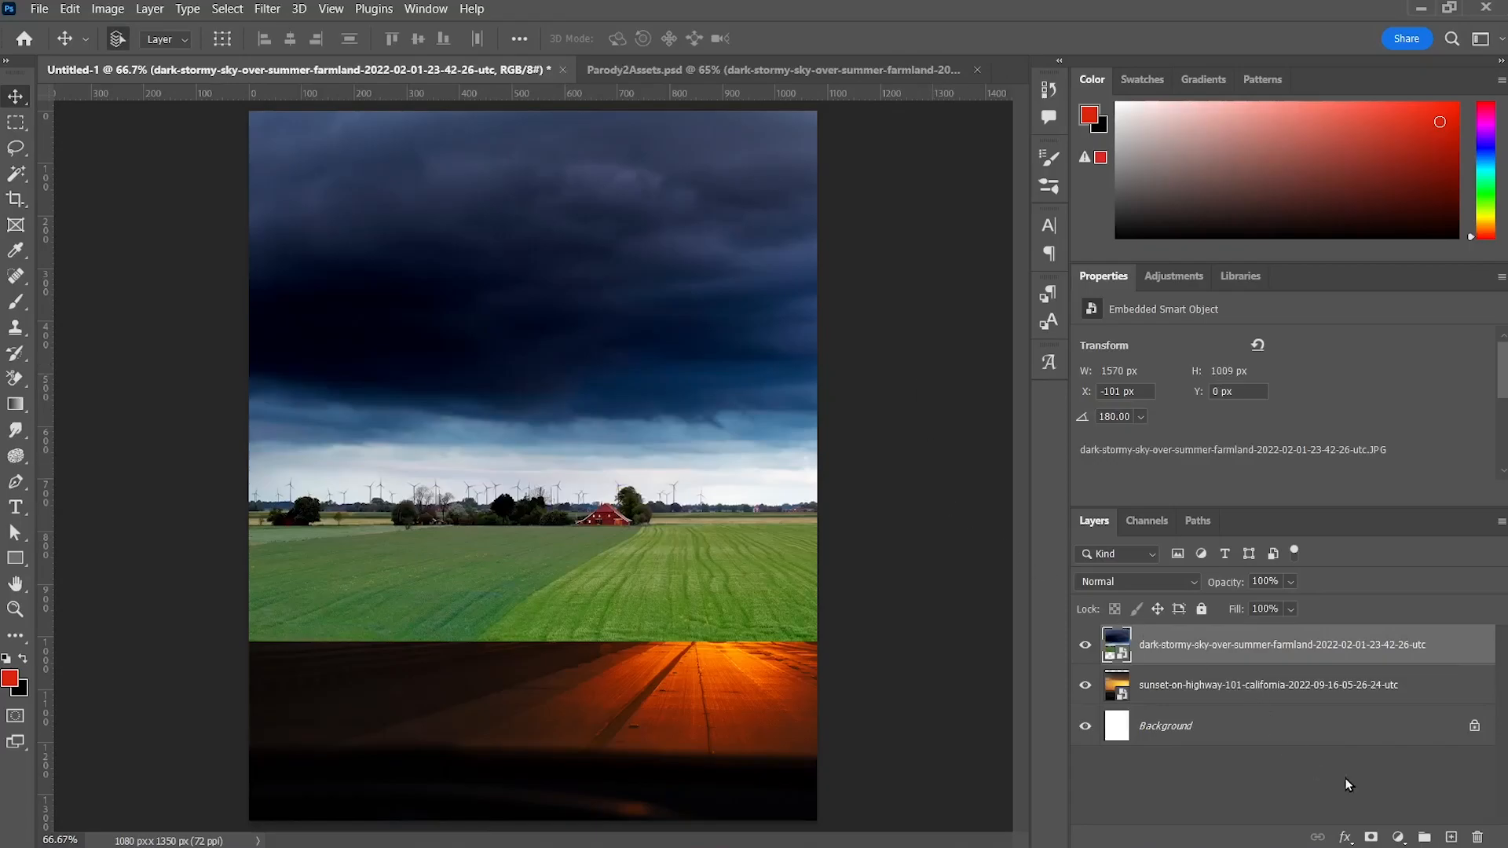
click(1370, 837)
key(b)
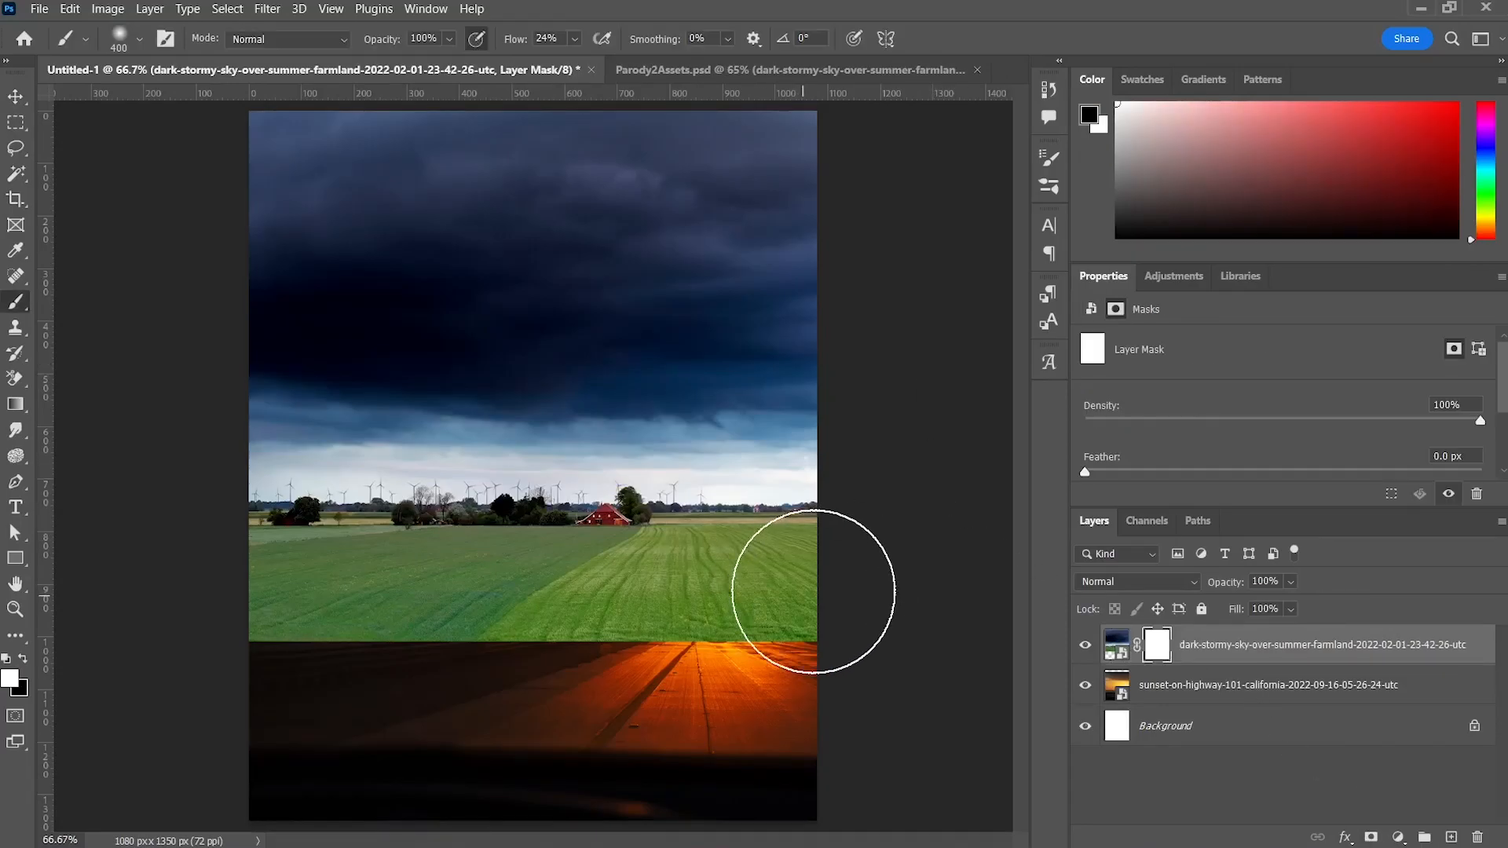
key(x)
mouse_move(644, 606)
mouse_down()
mouse_move(454, 574)
mouse_move(627, 583)
mouse_move(1074, 556)
mouse_move(647, 502)
mouse_move(288, 490)
mouse_move(740, 547)
mouse_move(670, 488)
mouse_move(875, 493)
mouse_move(343, 420)
mouse_move(746, 475)
mouse_move(79, 350)
mouse_move(491, 398)
mouse_move(577, 362)
mouse_move(162, 330)
mouse_move(554, 357)
mouse_up()
key(x)
mouse_move(485, 269)
mouse_down()
mouse_move(864, 295)
mouse_move(659, 274)
mouse_move(401, 190)
mouse_move(778, 185)
mouse_up()
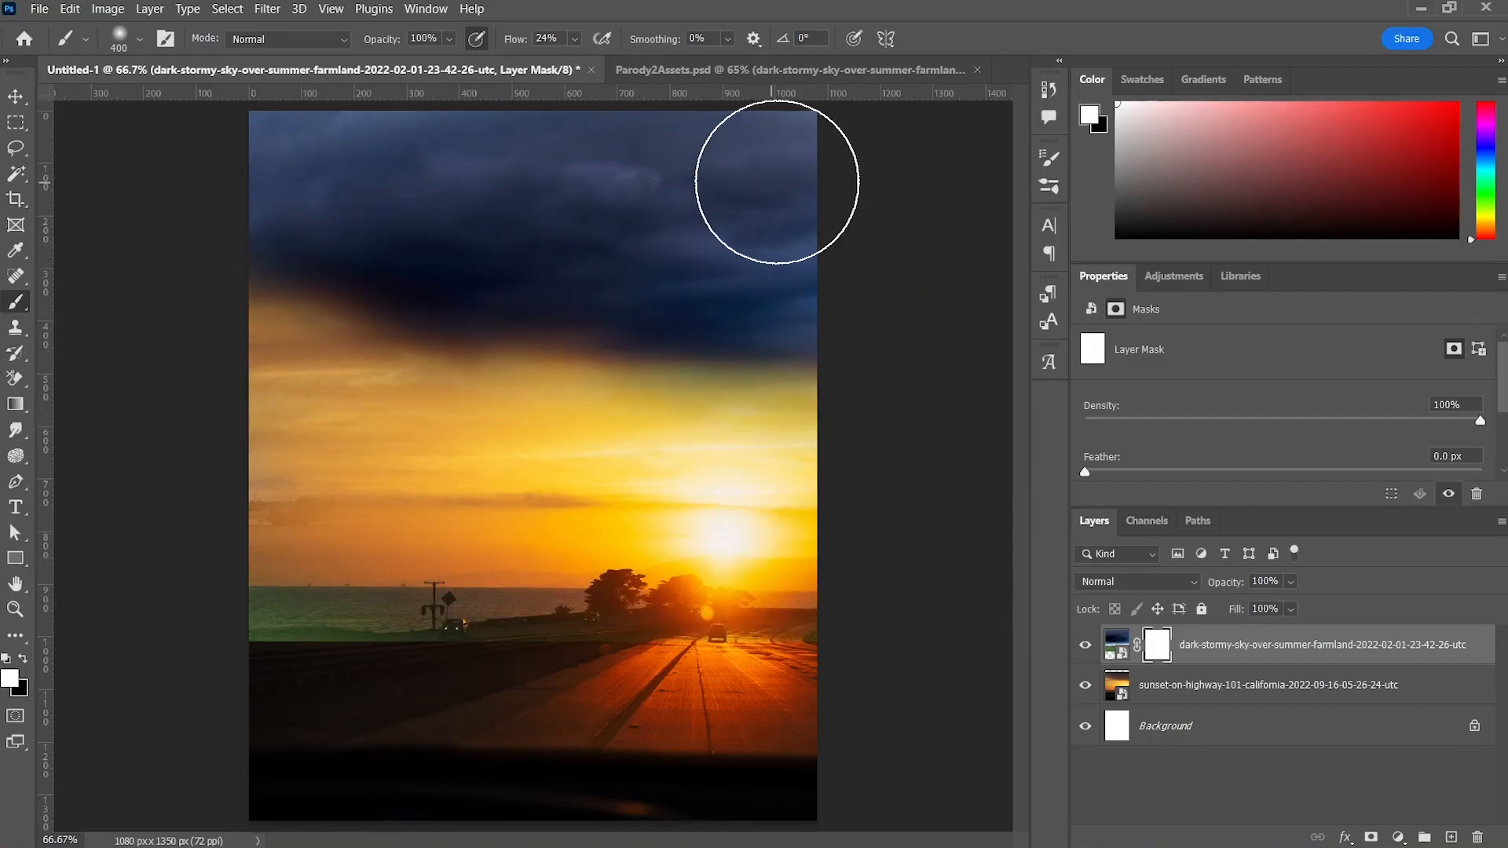
Step: Lower the brush flow and soften the stormy sky mask where the dark clouds meet the sunset
click(574, 39)
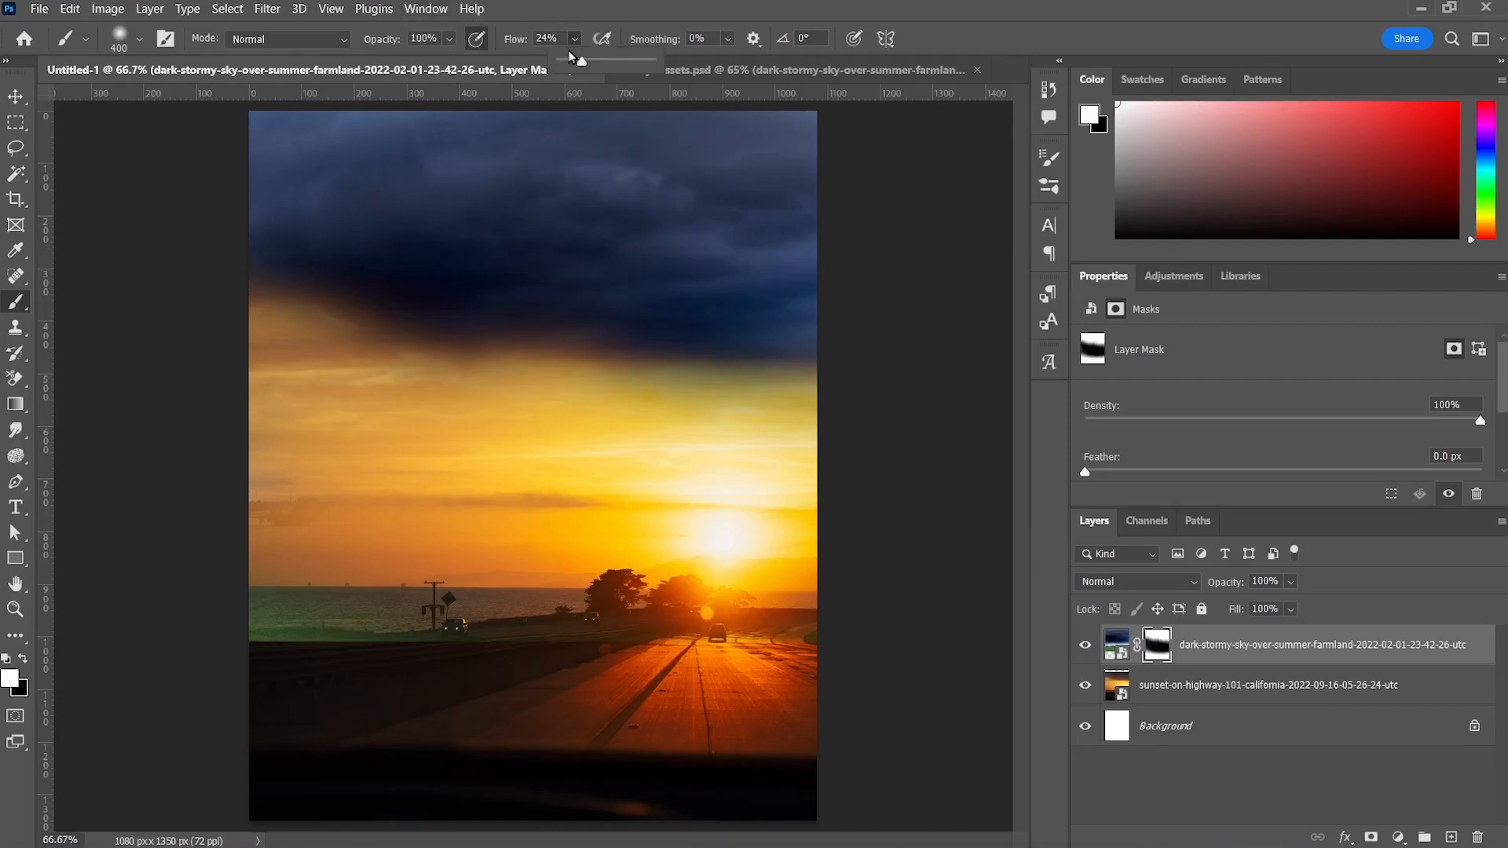
drag(564, 63, 566, 64)
scroll(604, 325, up, 2)
mouse_move(254, 290)
mouse_down()
mouse_move(502, 318)
mouse_move(1016, 334)
mouse_move(110, 276)
mouse_move(168, 361)
mouse_move(272, 346)
mouse_move(111, 306)
mouse_move(154, 367)
mouse_move(121, 387)
mouse_move(354, 330)
mouse_up()
scroll(529, 330, down, 3)
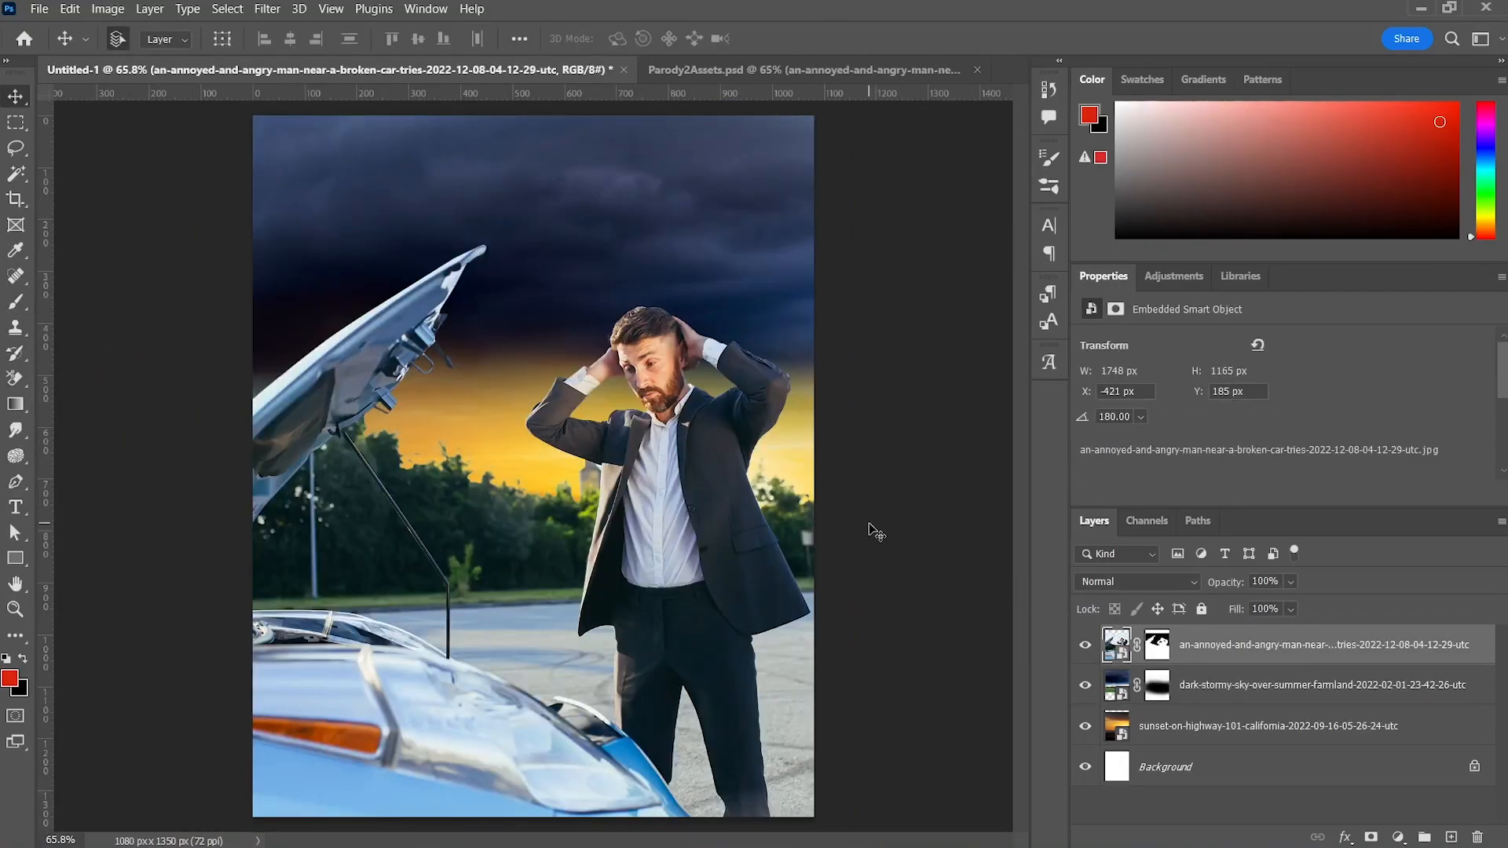
Step: Add a Levels adjustment layer above the man-and-car photo and clip it to that photo
scroll(875, 527, up, 1)
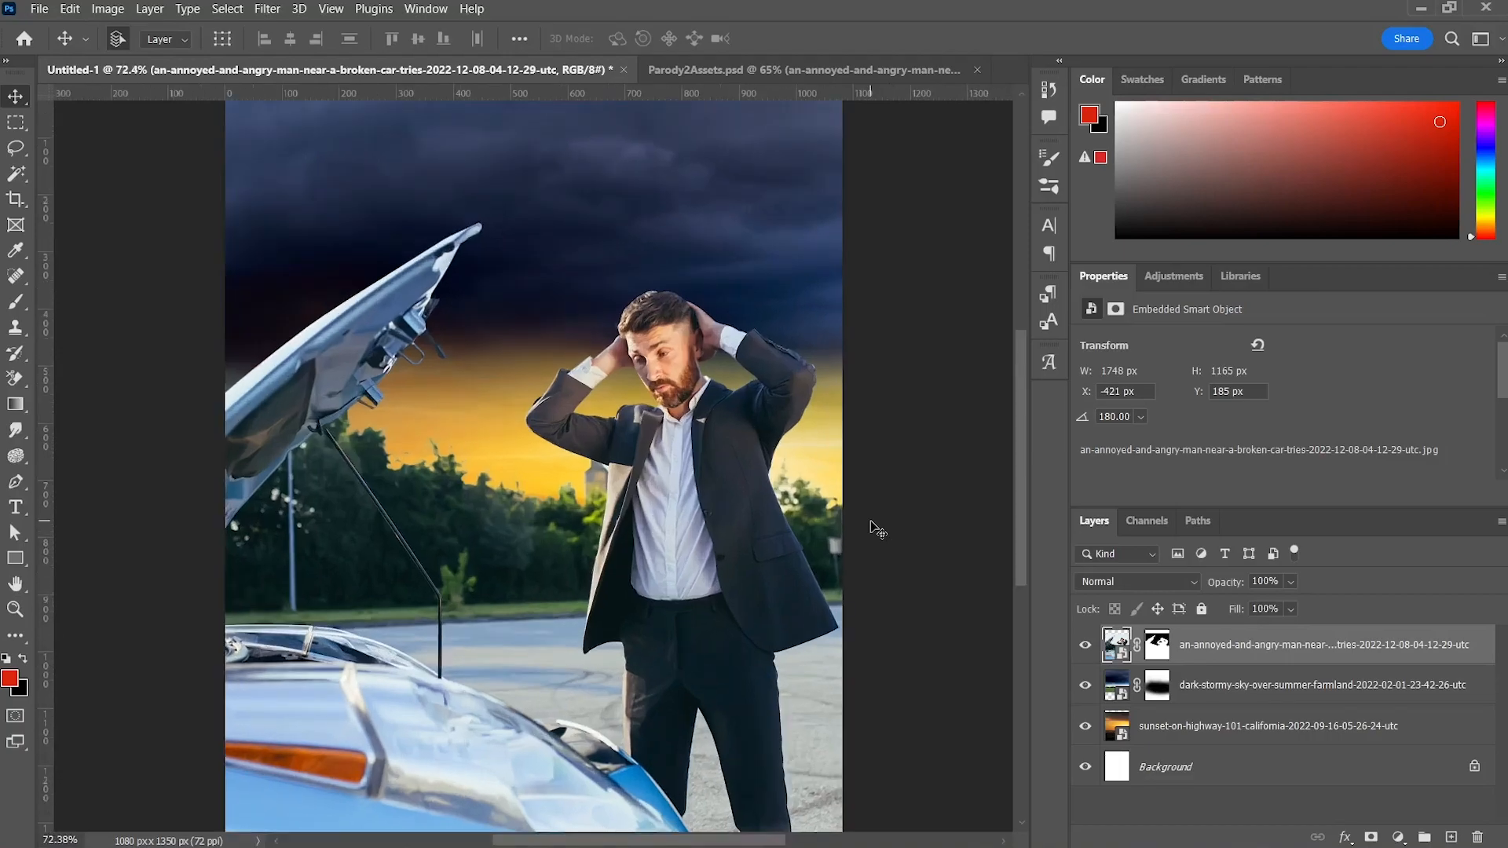
scroll(790, 420, down, 1)
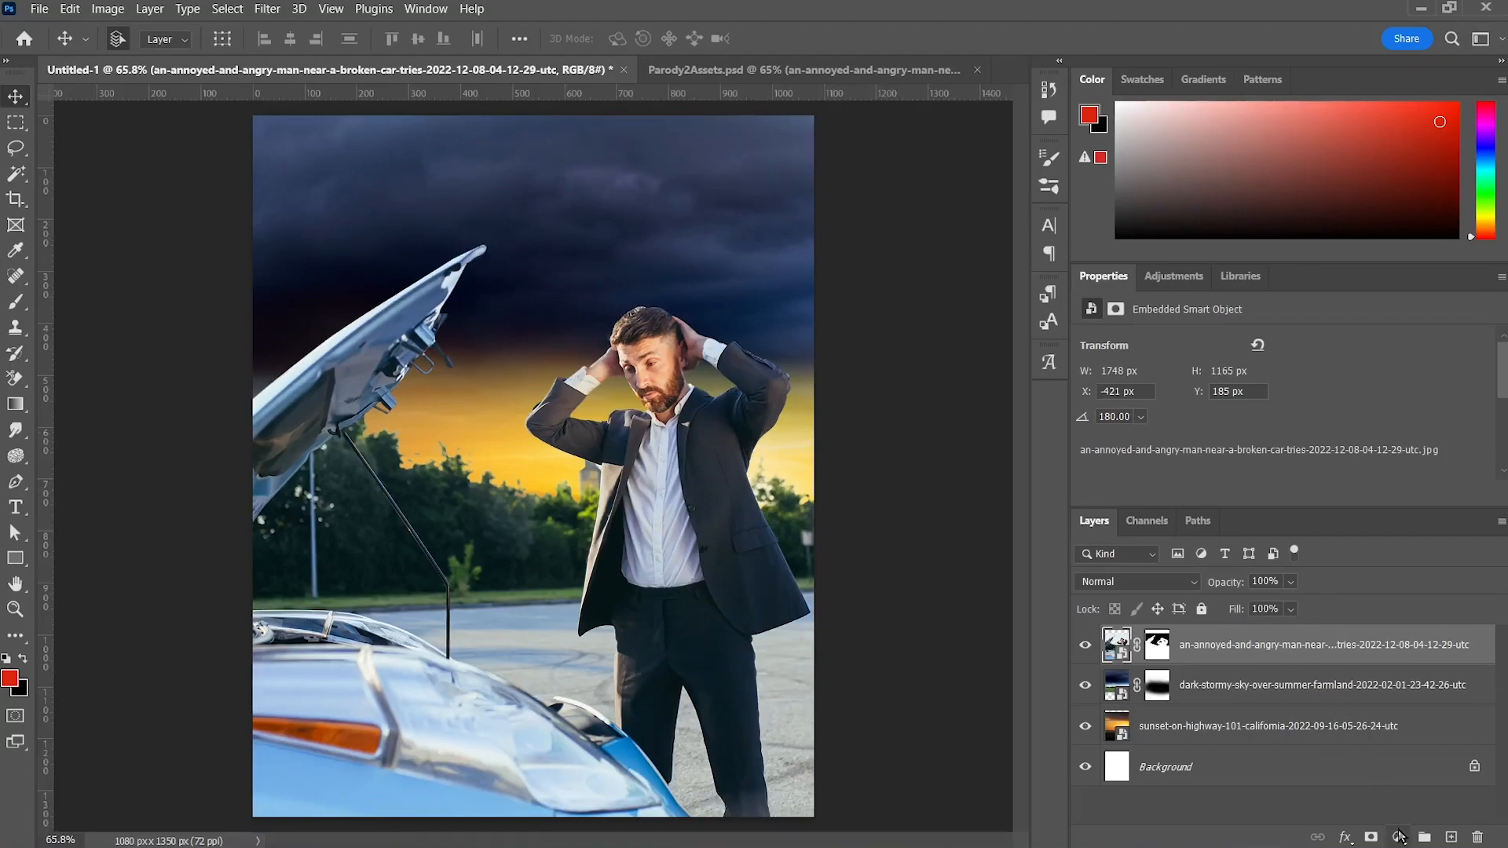
click(1399, 835)
click(1370, 562)
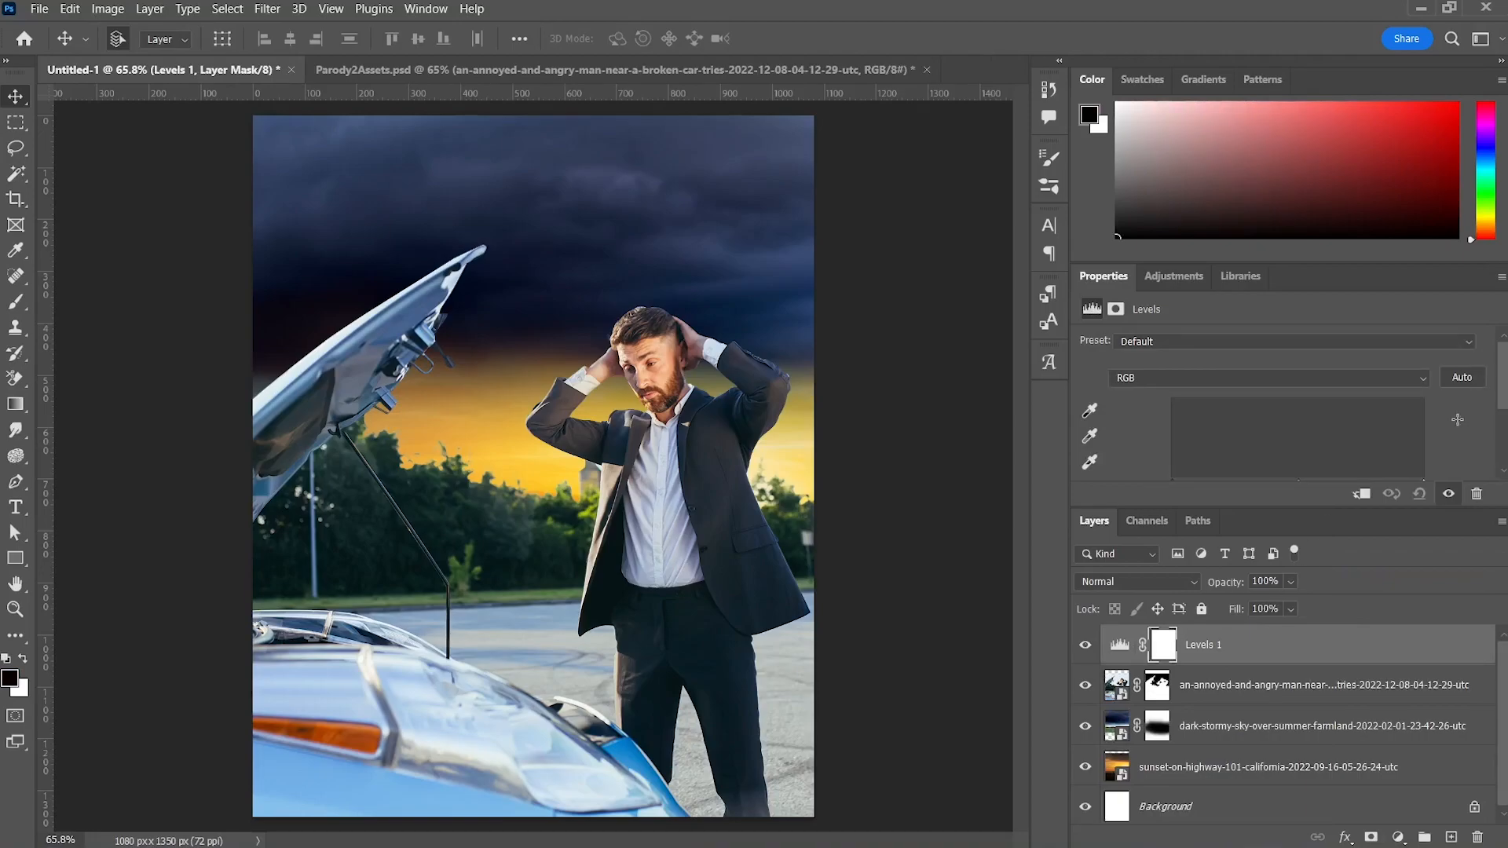
key(ctrl+alt+g)
scroll(1459, 424, down, 2)
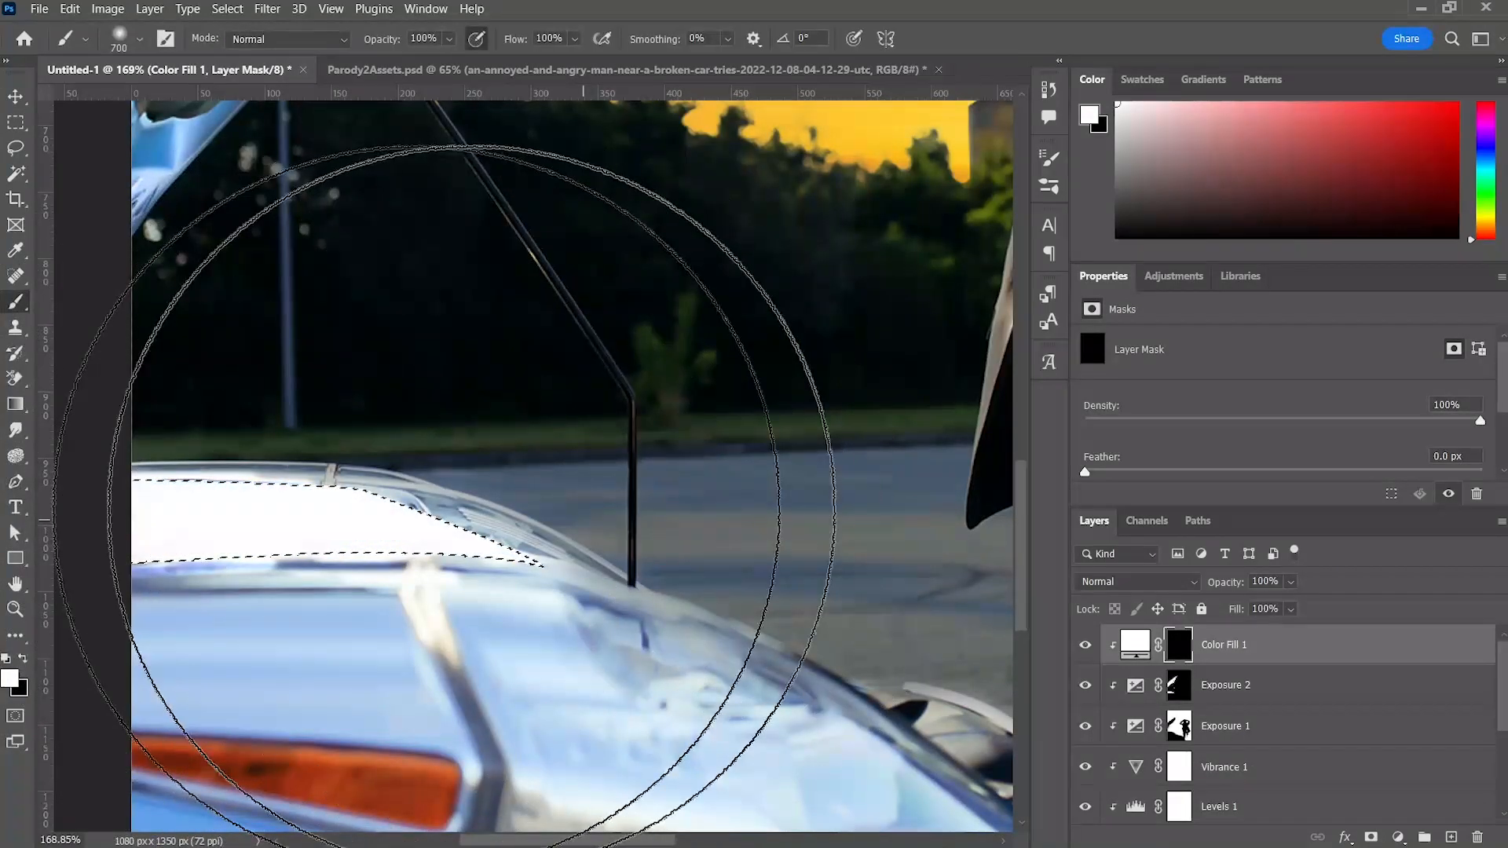
Step: Paint white on the Color Fill 1 mask within the selected areas of the car's front and the raised hood's underside
drag(471, 509, 490, 495)
key(ctrl+d)
scroll(522, 408, down, 3)
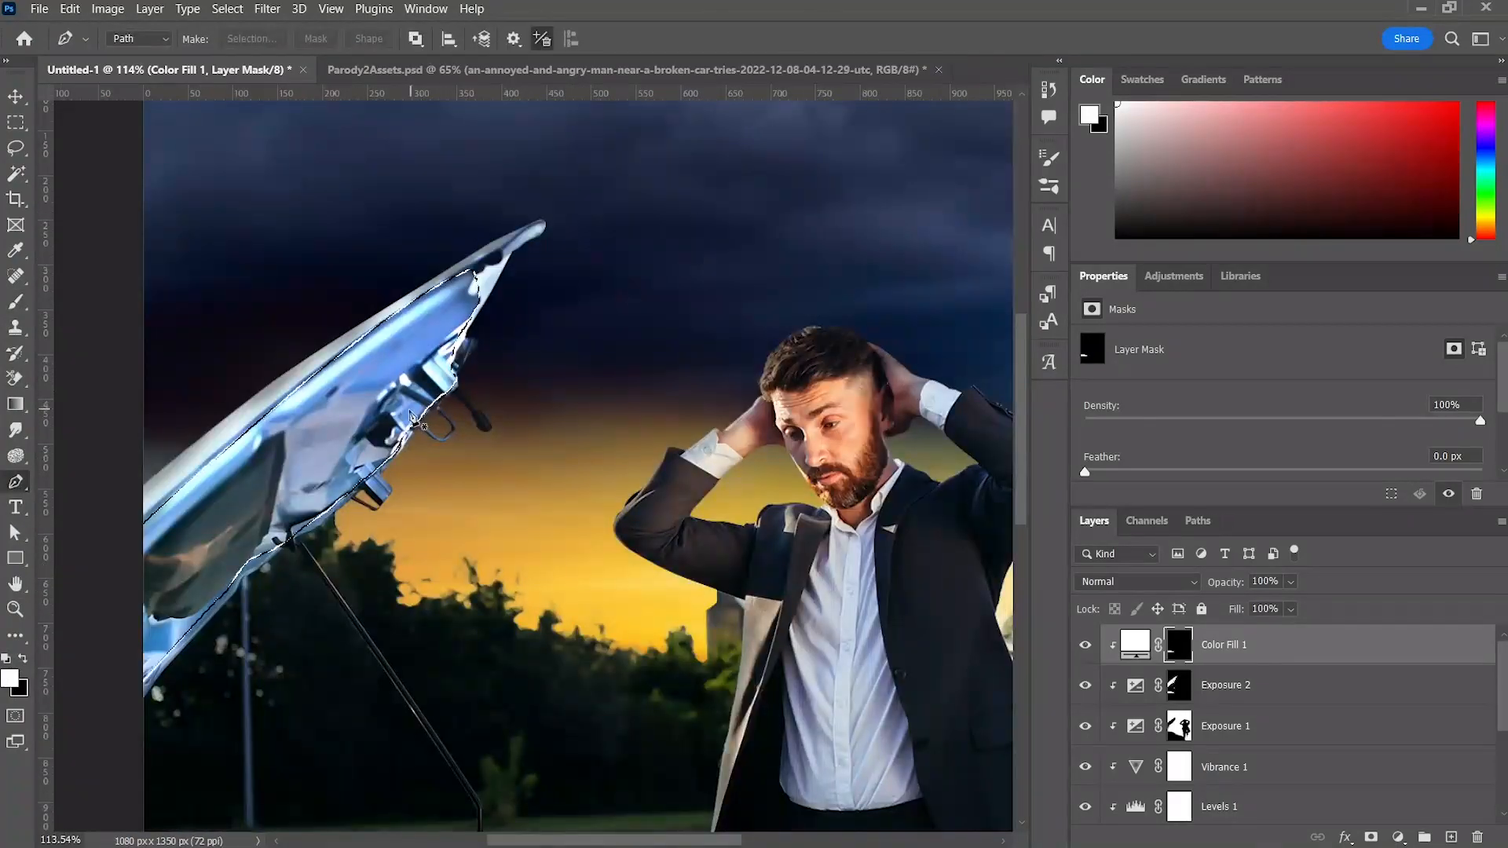
key(b)
key(bracketright)
key(bracketright)
mouse_move(290, 514)
mouse_down()
mouse_move(455, 382)
mouse_move(487, 335)
mouse_move(358, 382)
mouse_move(86, 610)
mouse_move(79, 587)
mouse_move(331, 343)
mouse_up()
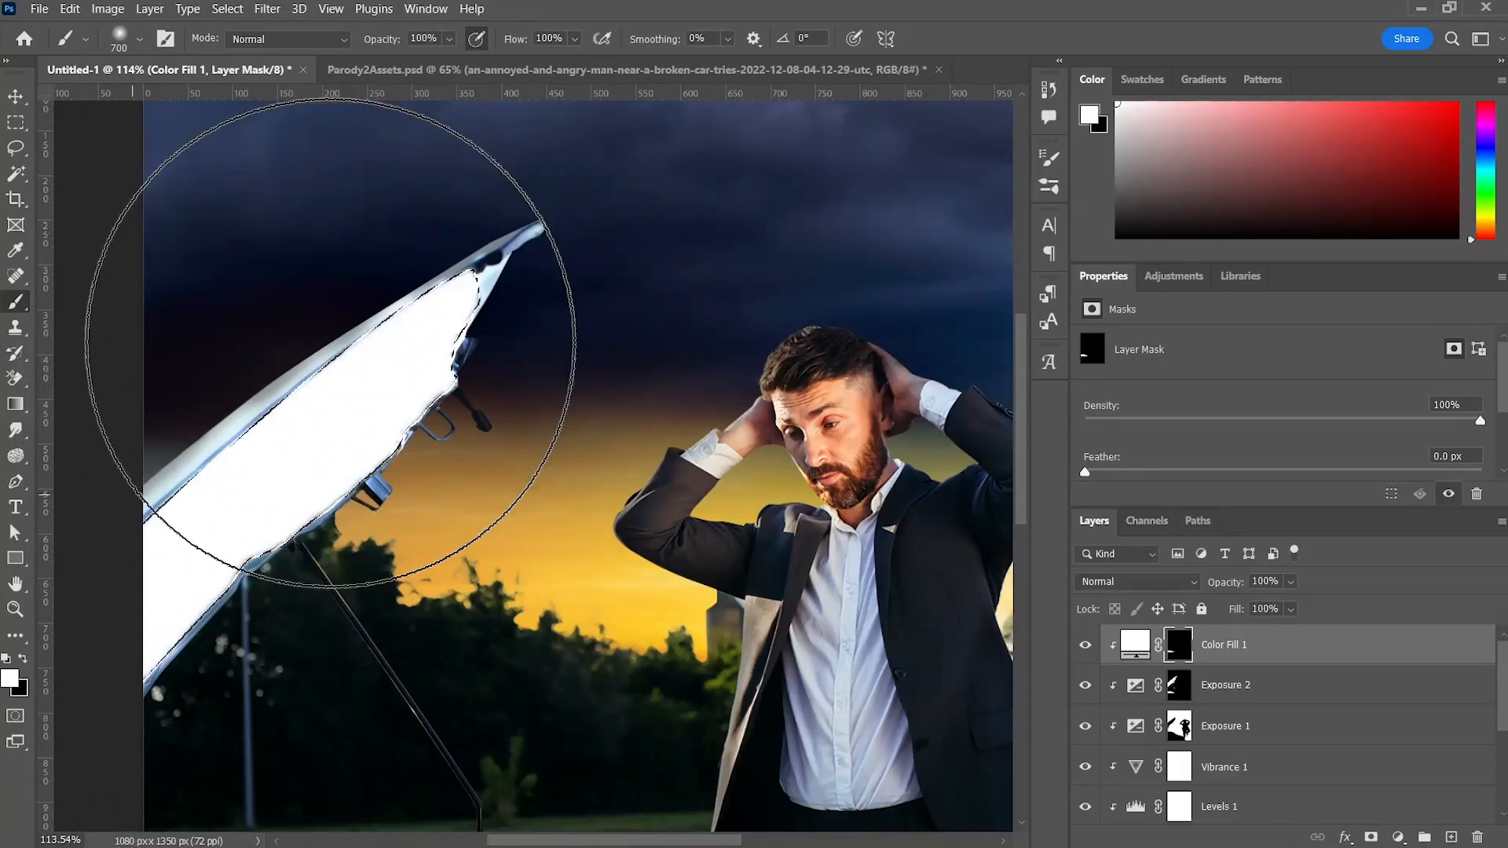
Step: Paint a soft white rim light on the Color Fill 2 mask along the outer edge of the man's bent sleeve and elbow at 3–8% flow
scroll(358, 286, down, 5)
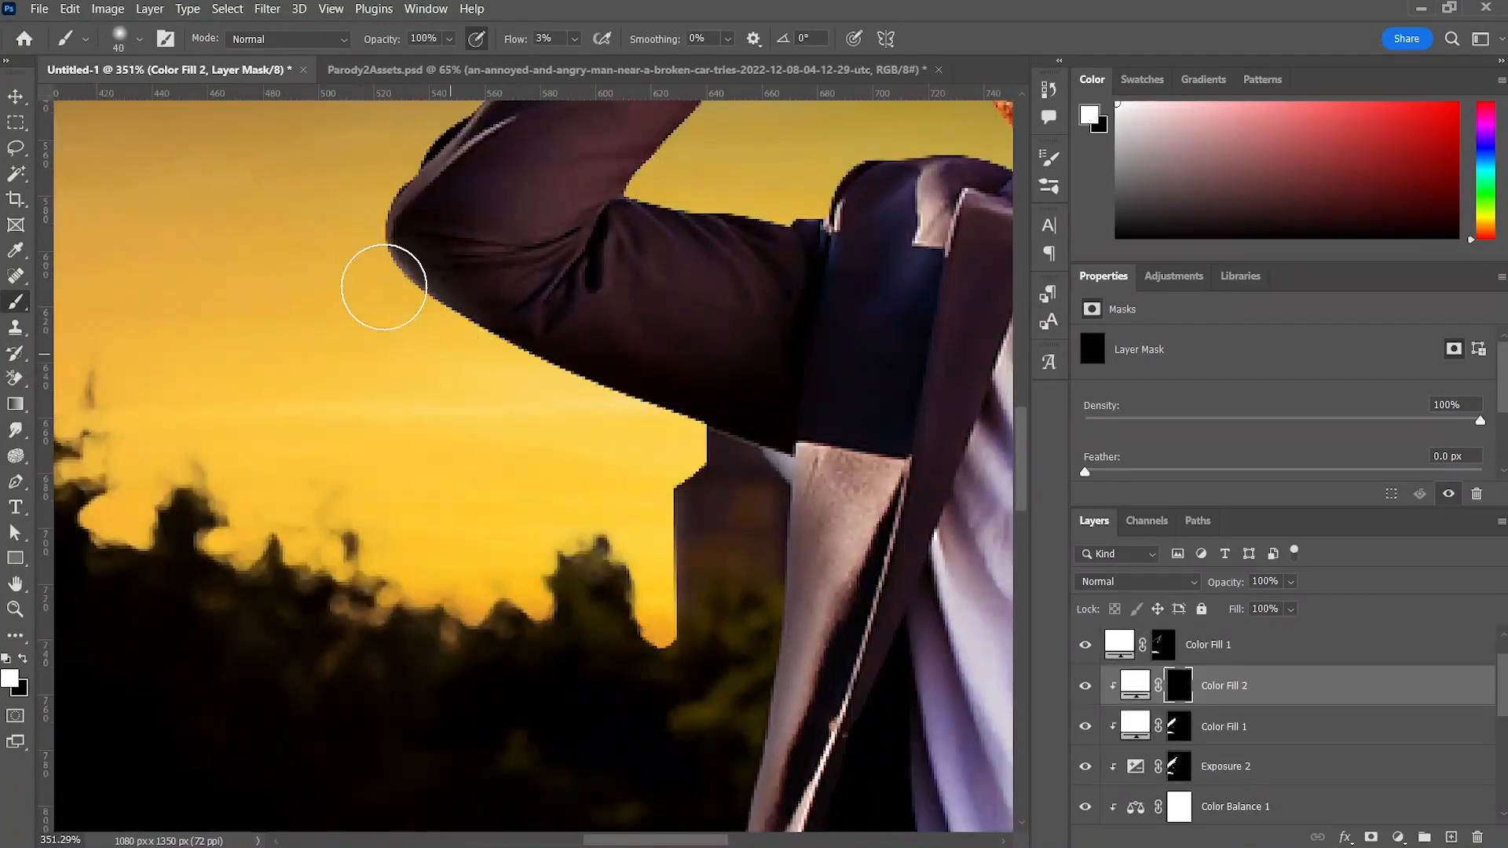
drag(384, 287, 452, 356)
drag(648, 448, 475, 343)
scroll(601, 424, down, 1)
mouse_move(601, 424)
mouse_down()
mouse_move(632, 429)
mouse_move(336, 297)
mouse_move(441, 332)
mouse_move(414, 331)
mouse_move(390, 263)
mouse_up()
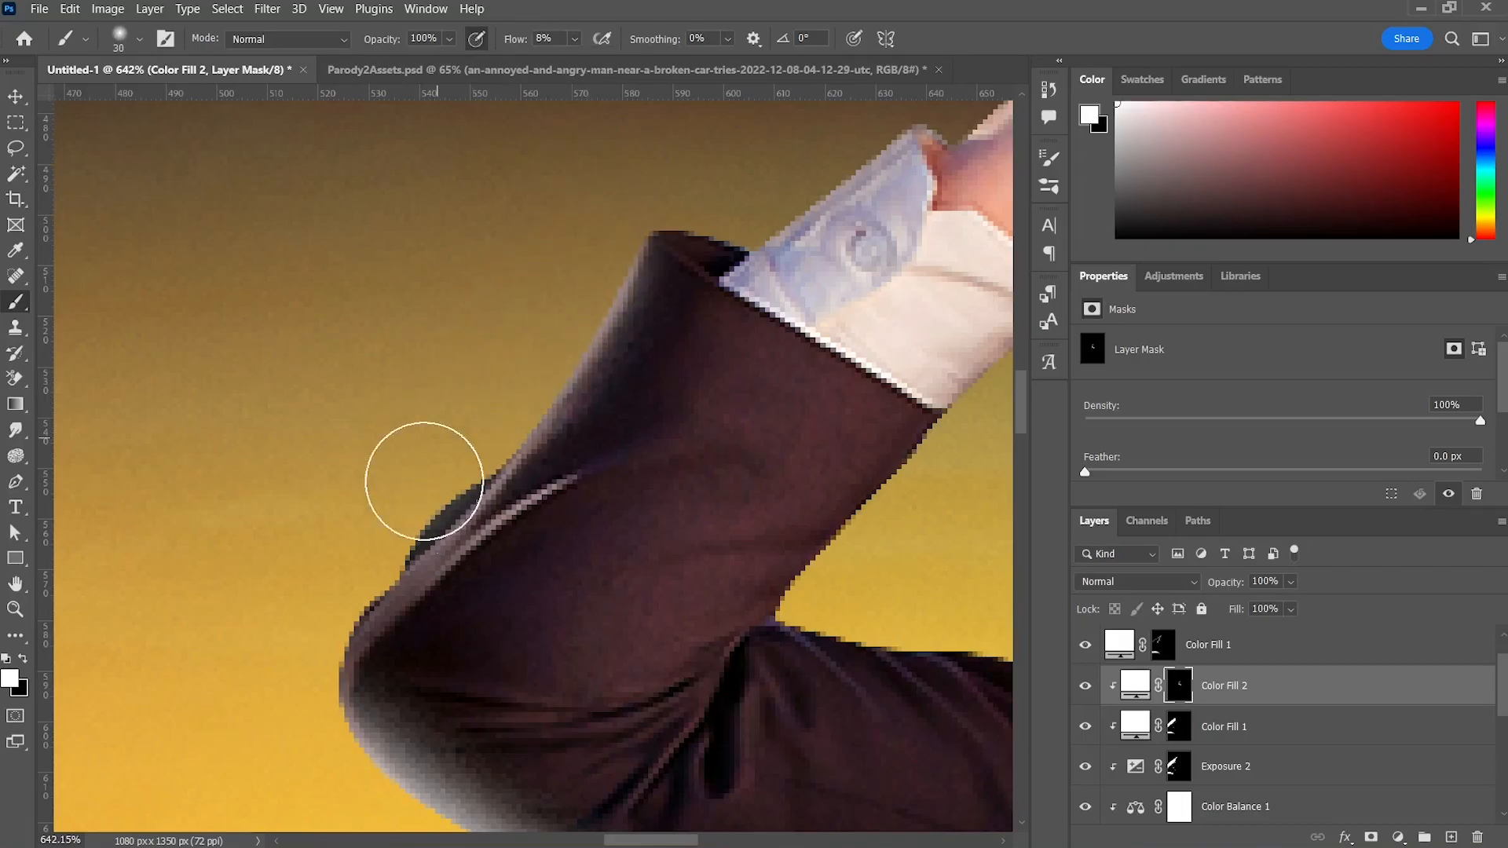
mouse_move(424, 481)
mouse_down()
mouse_move(480, 386)
mouse_move(325, 584)
mouse_move(471, 418)
mouse_move(473, 456)
mouse_move(339, 573)
mouse_move(289, 693)
mouse_move(303, 724)
mouse_up()
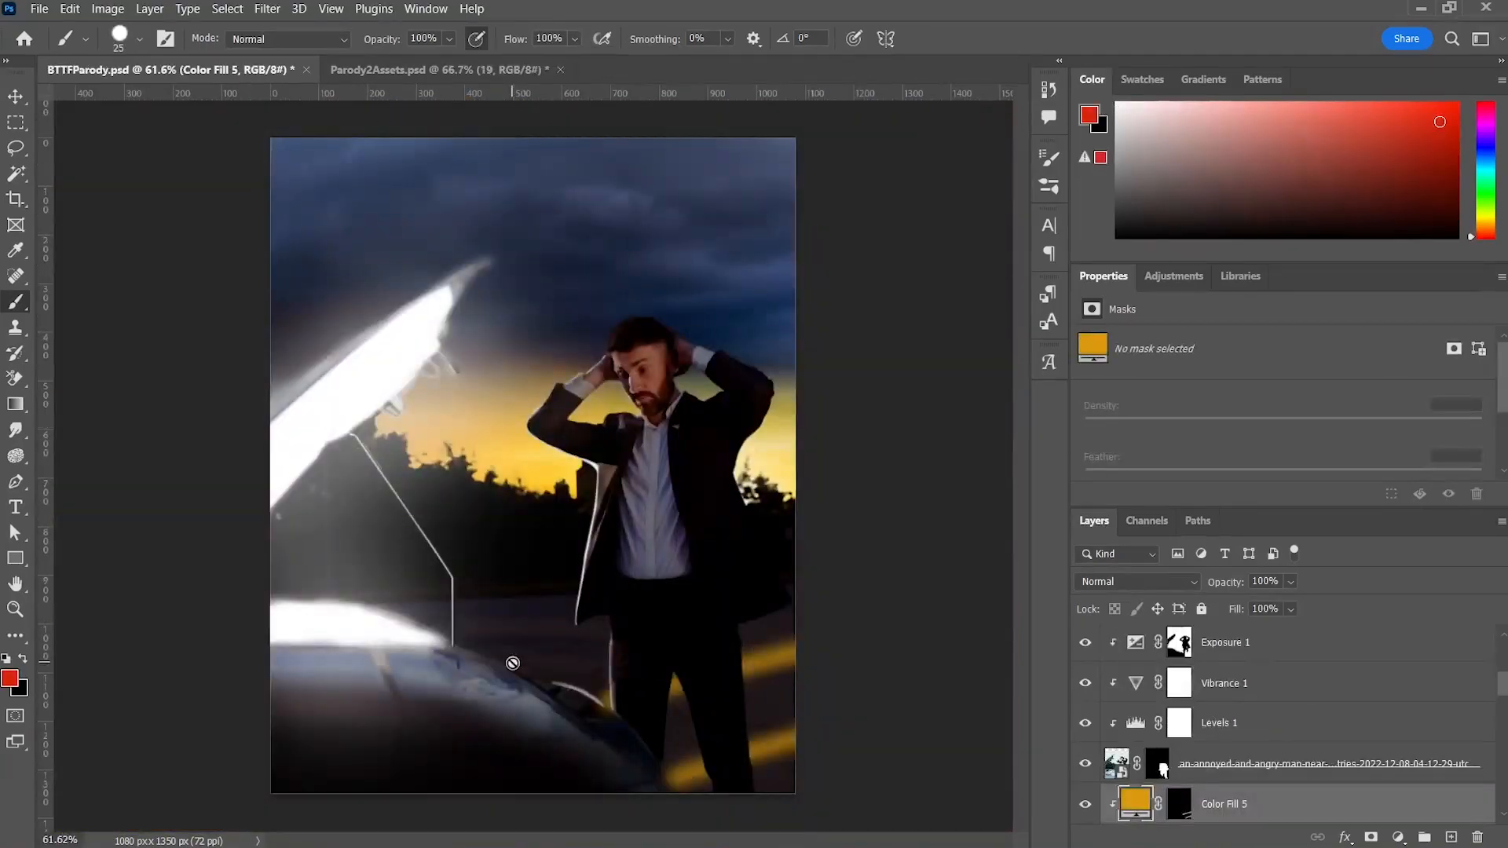
Step: Add the flame image 19 beneath the man-and-car photo and transform it into place over the yellow road markings behind the man's legs
drag(518, 670, 515, 666)
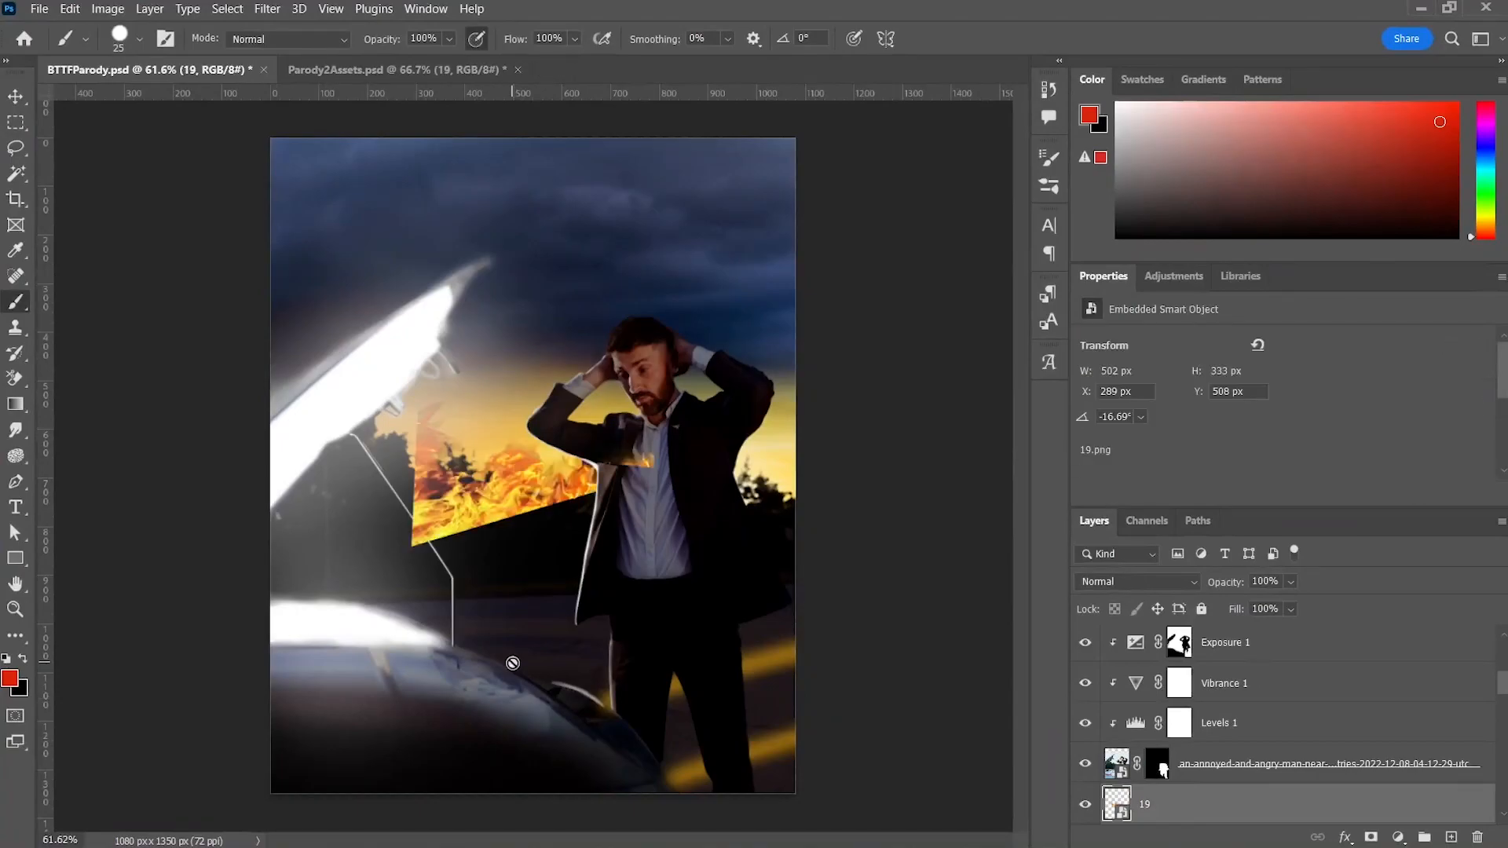
key(ctrl+t)
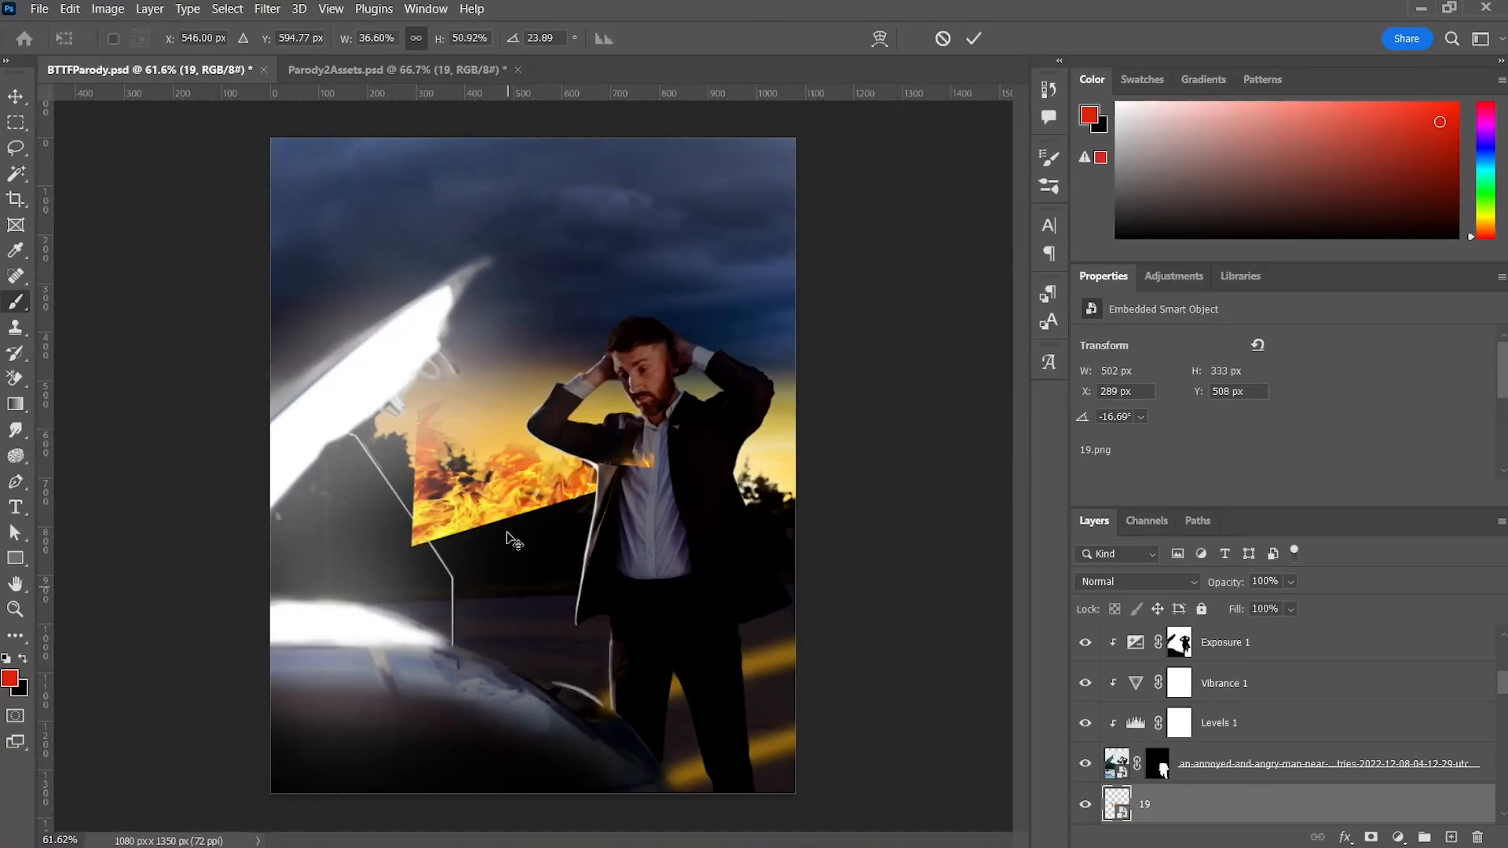
drag(541, 560, 651, 673)
mouse_move(573, 618)
mouse_down()
mouse_move(615, 724)
mouse_move(577, 737)
mouse_up()
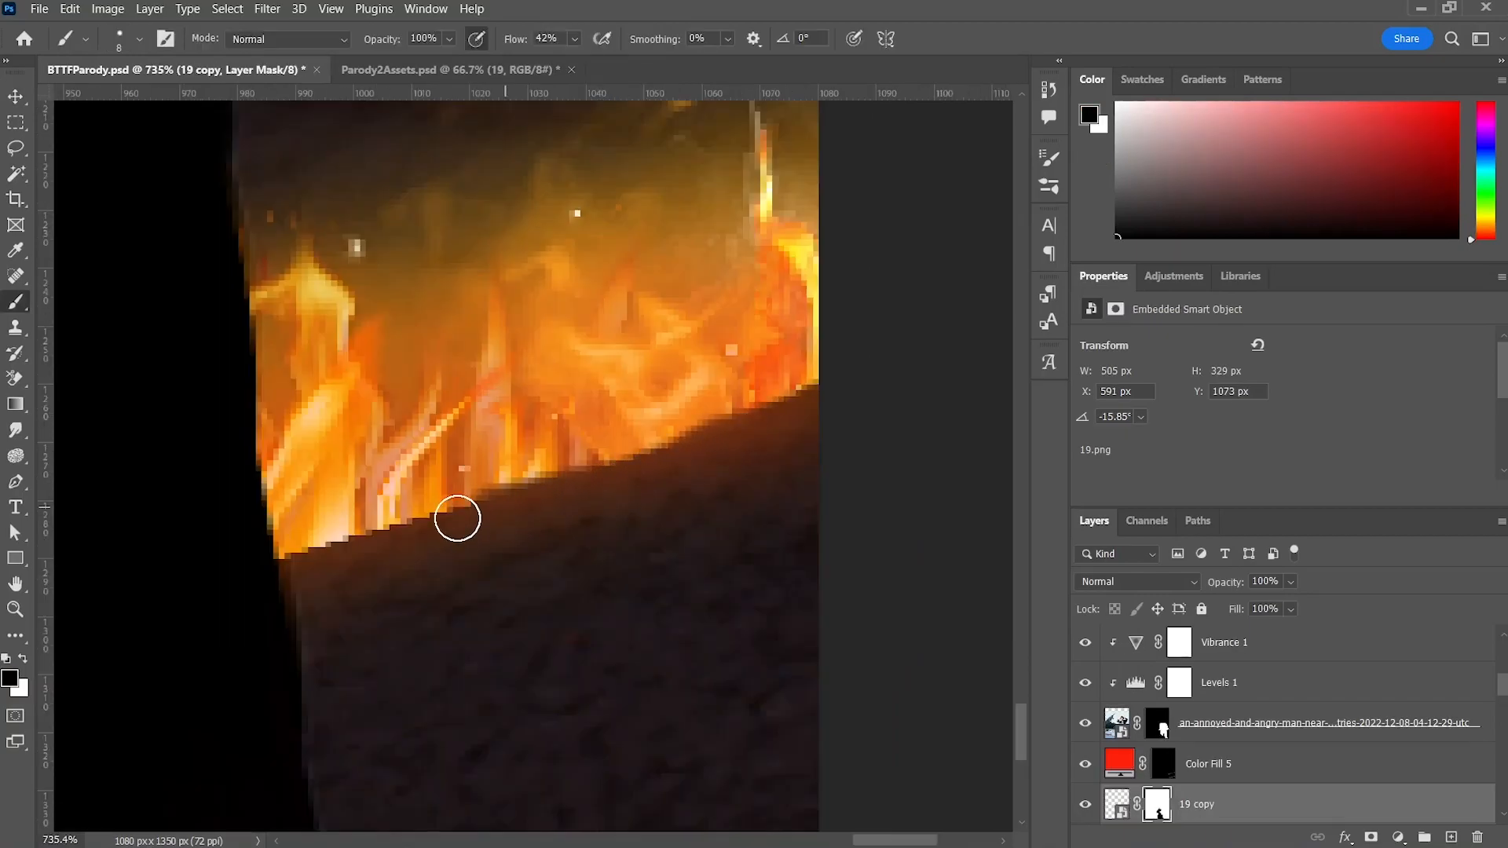
Step: Paint black at 42% flow on the 19 copy mask to clean up the flames' slanted lower edge
drag(458, 518, 265, 572)
drag(265, 572, 210, 602)
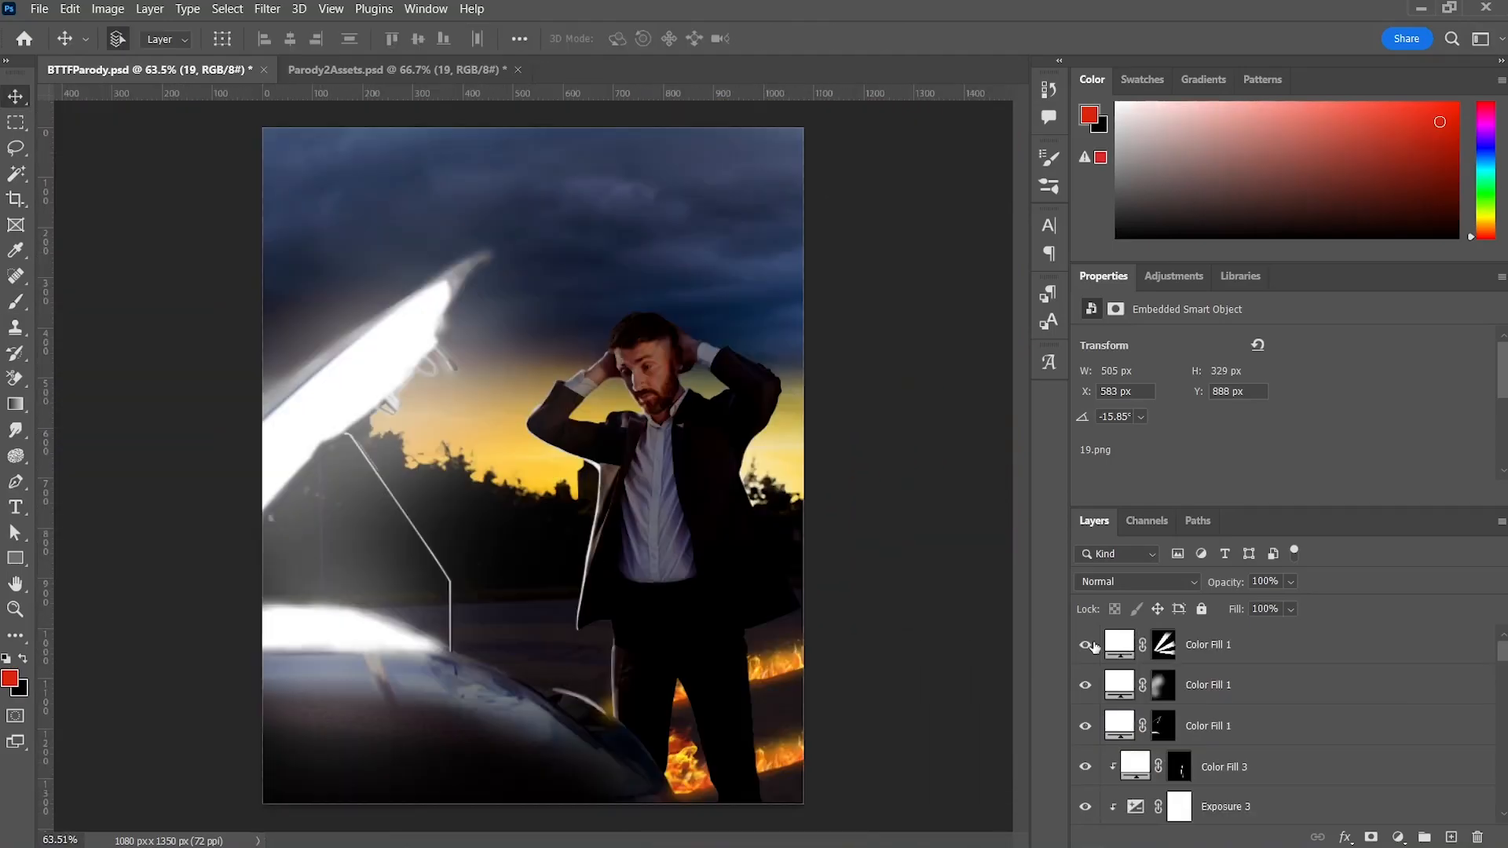
Step: Show the topmost Color Fill 1 light-beam layer and convert the drawn diagonal beam path into a selection with 0 px feather
click(1086, 645)
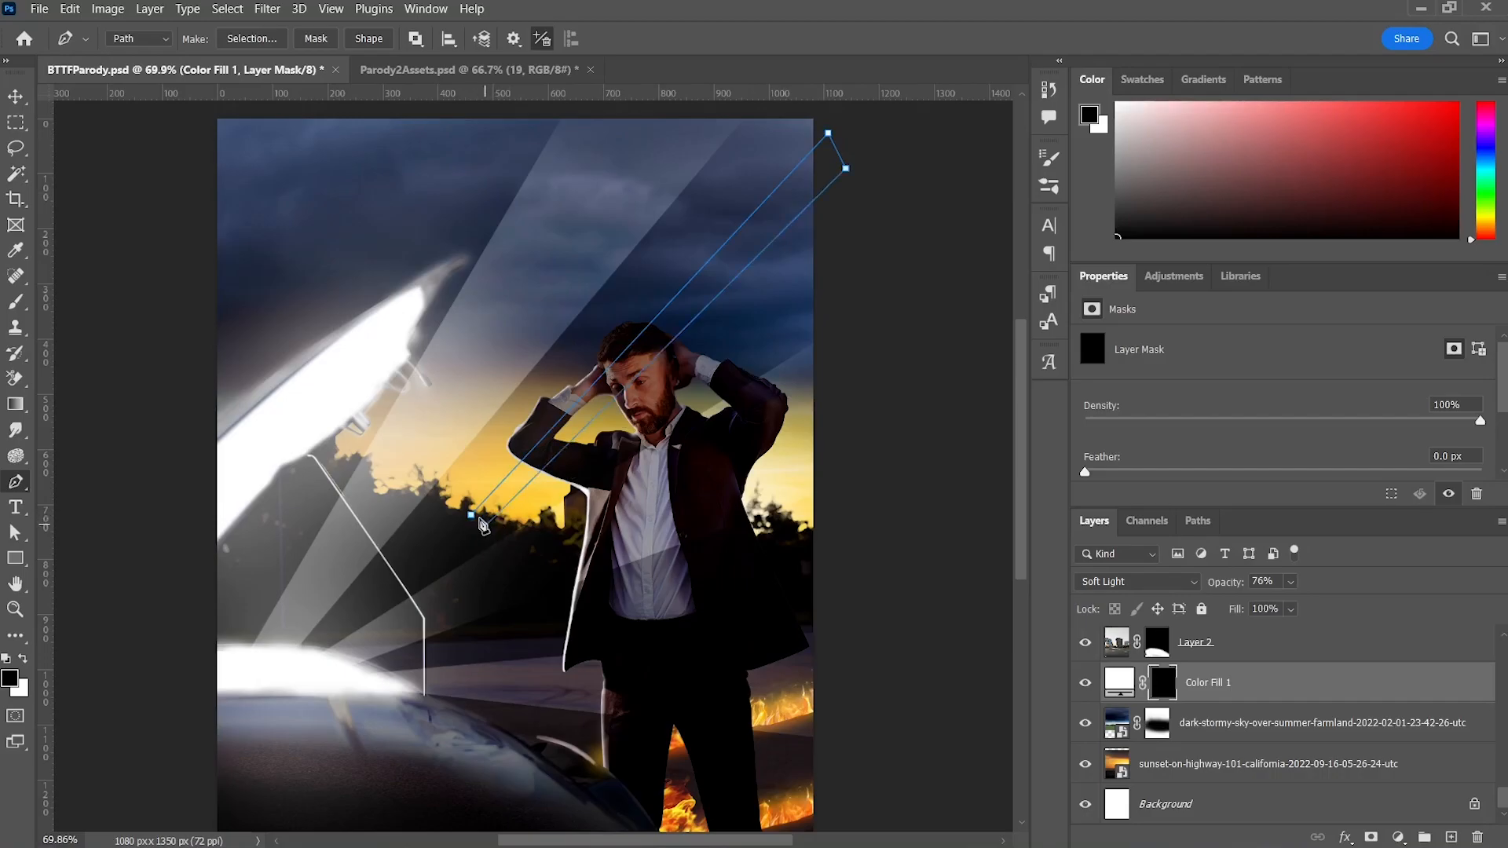
right_click(530, 475)
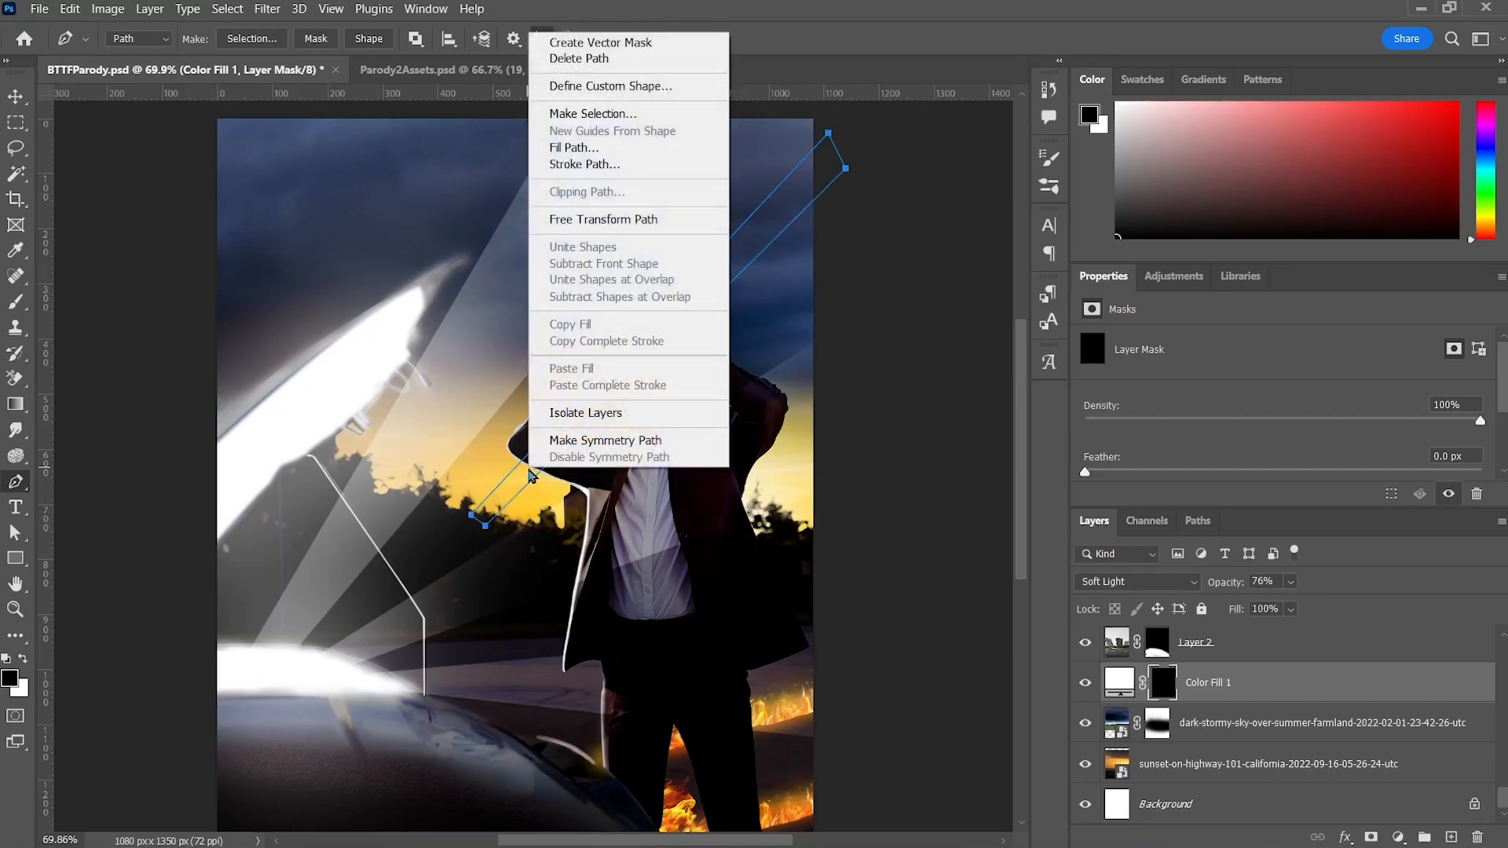
click(642, 117)
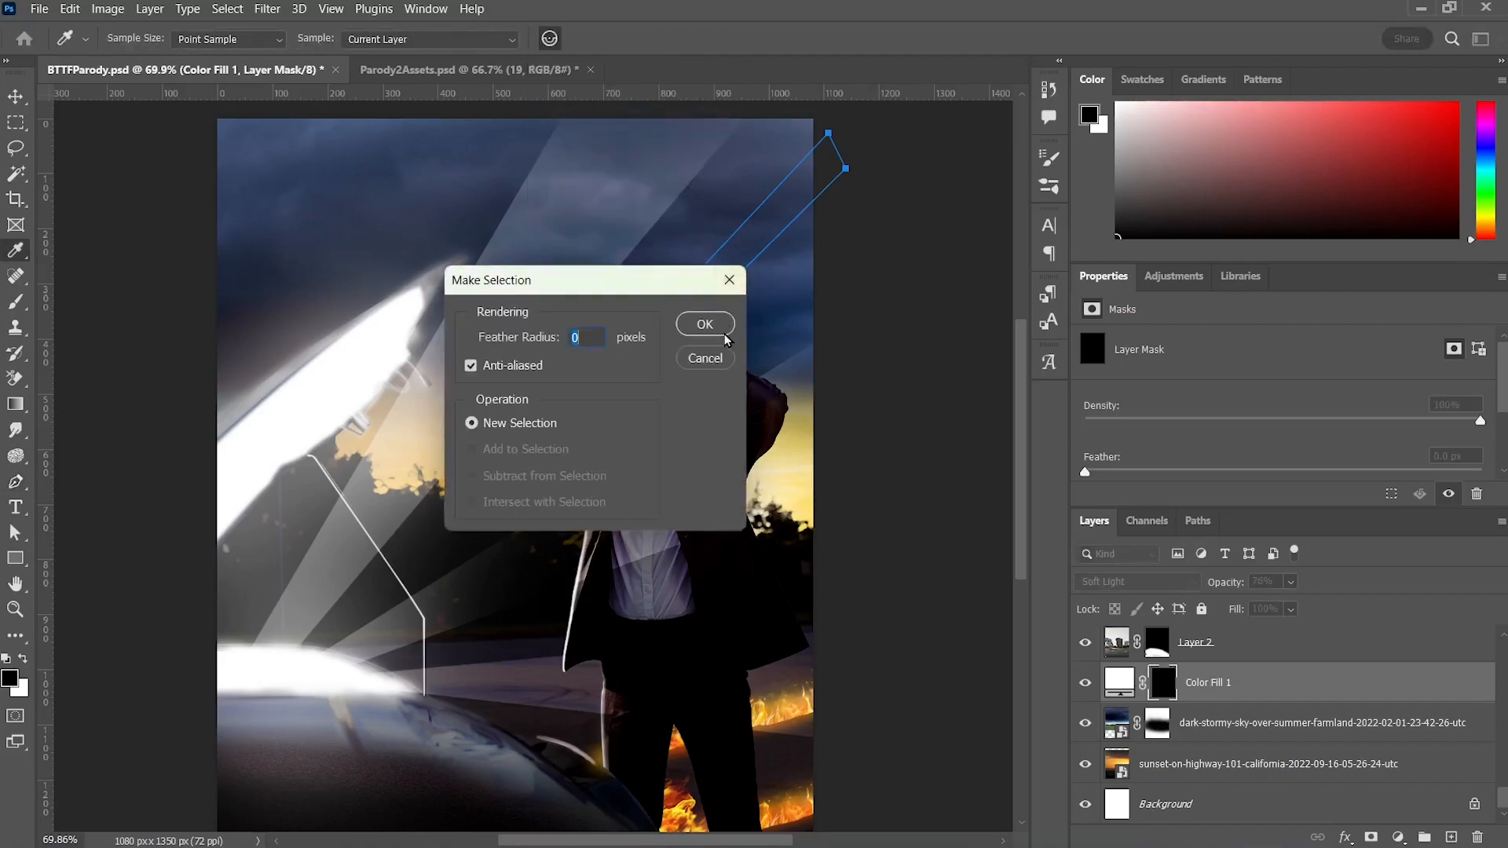
click(711, 329)
Step: Enlarge the brush to 800 px and switch the foreground to white for painting the beam selection on the Color Fill 1 mask
key(b)
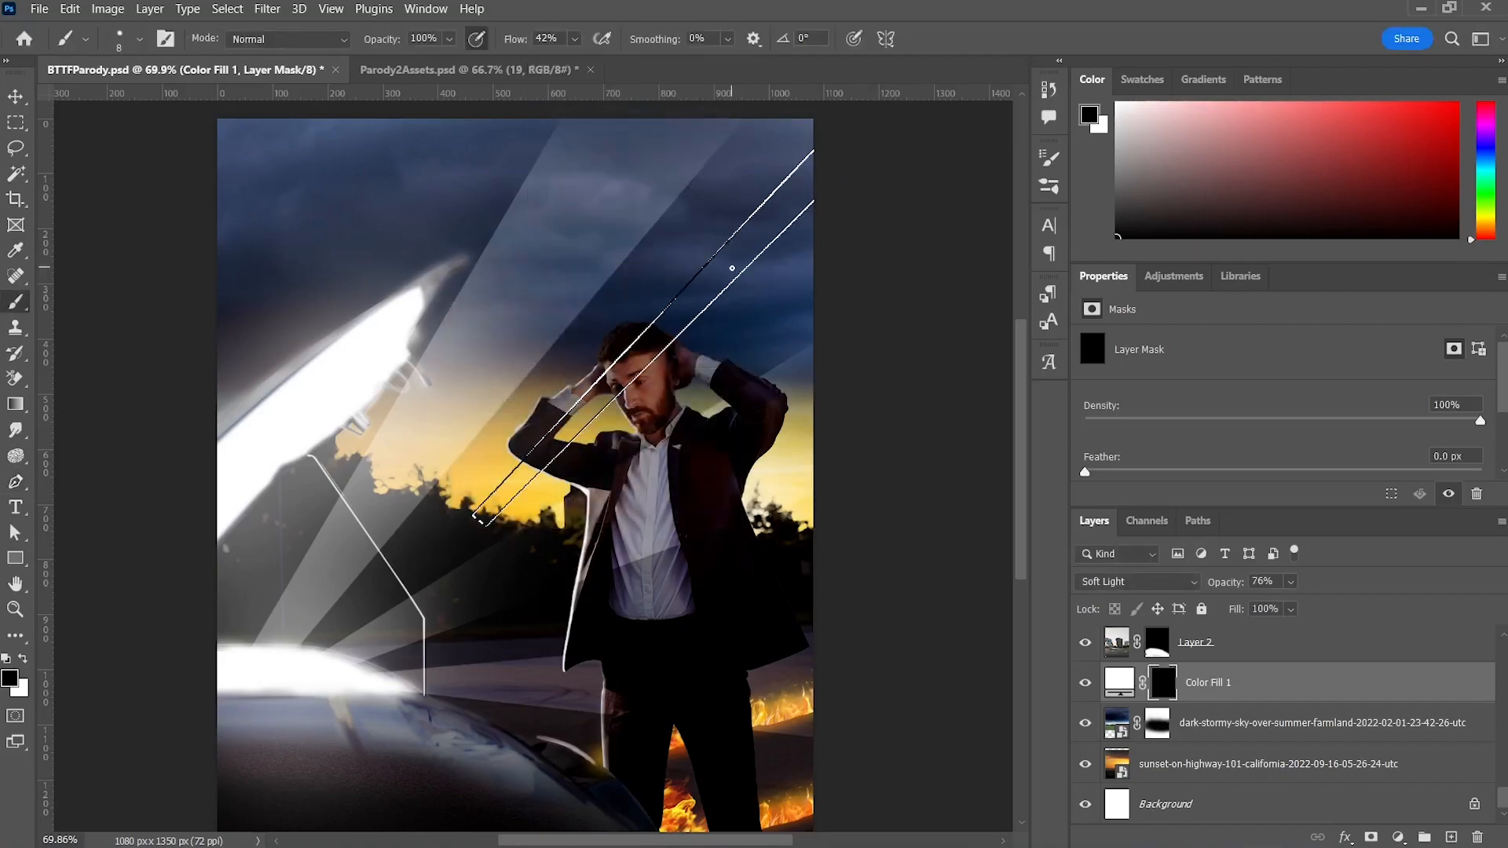
key(bracketright)
key(bracketright)
key(bracketright)
key(bracketright)
key(bracketright)
key(bracketright)
key(bracketright)
key(bracketright)
key(bracketright)
key(bracketright)
key(bracketright)
key(bracketright)
key(bracketright)
key(bracketright)
key(bracketright)
key(bracketright)
key(bracketright)
key(bracketright)
key(bracketright)
key(bracketright)
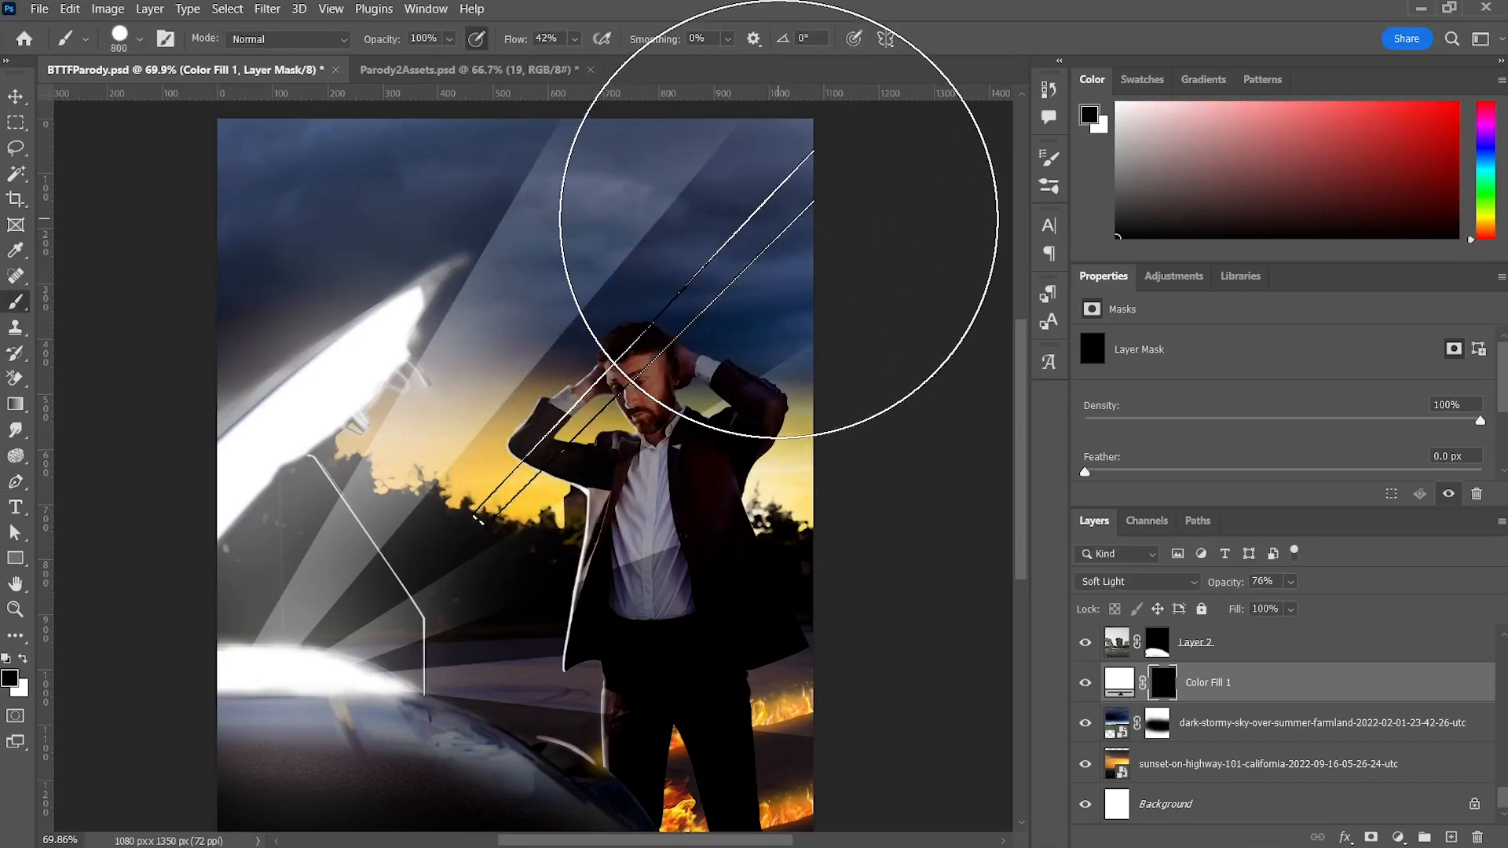
key(x)
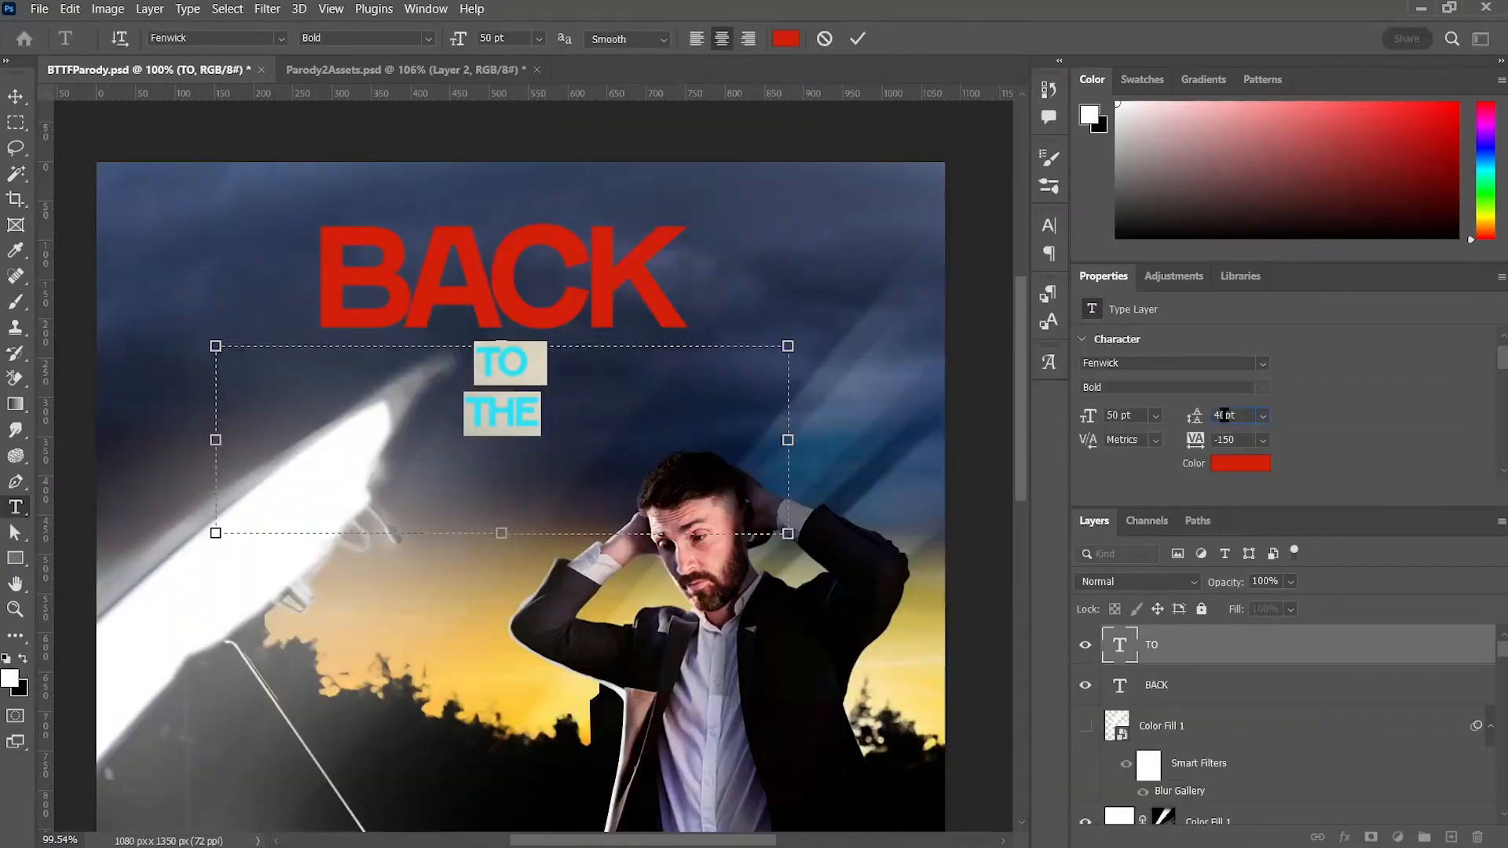
Step: Adjust the leading of the TO THE text and arrange and scale it with MECHANIC'S as one line beneath BACK
key(Return)
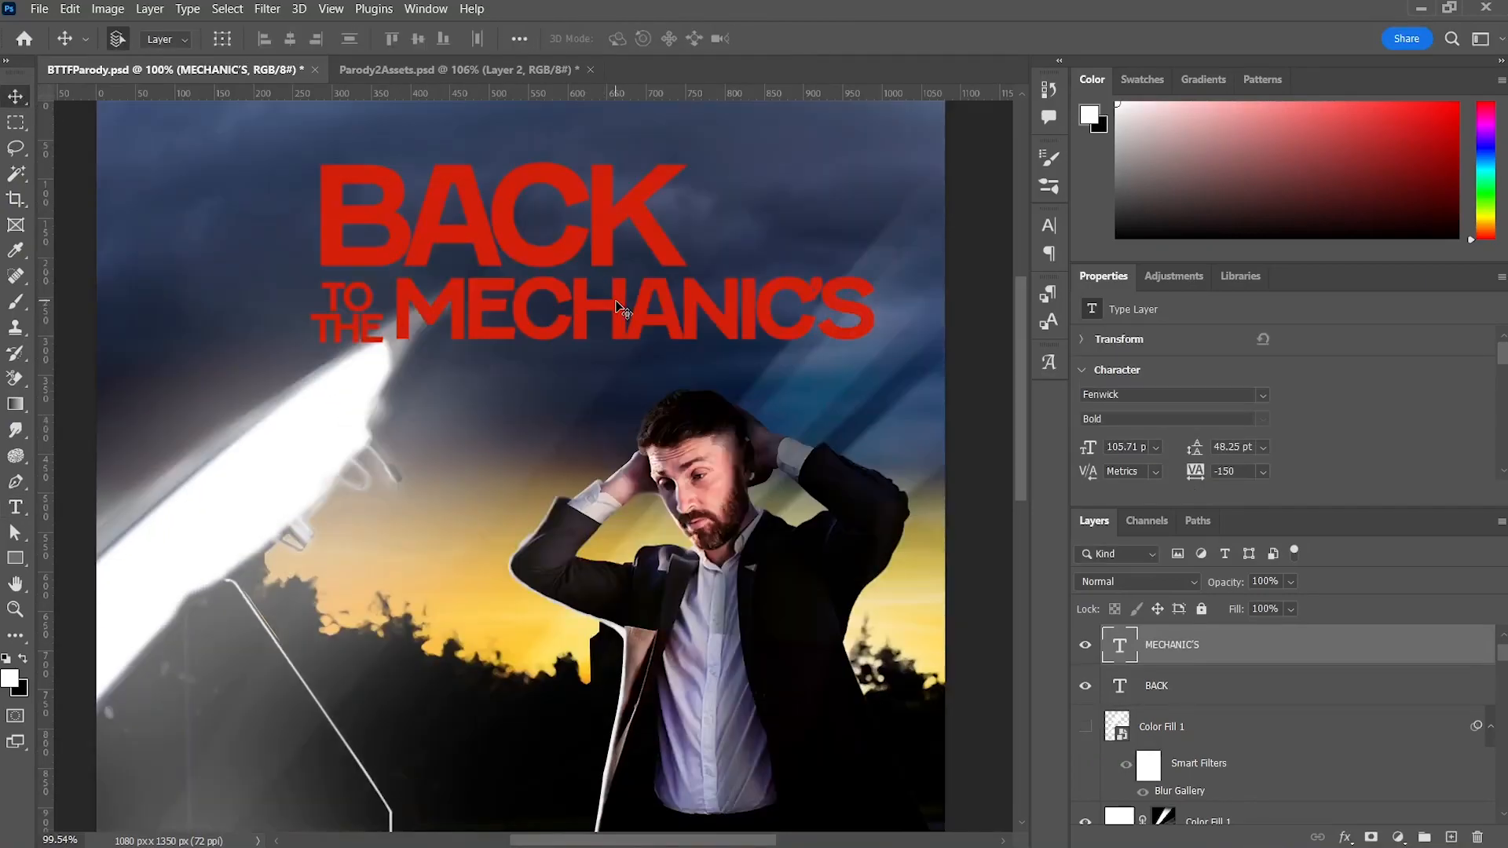
drag(615, 301, 610, 302)
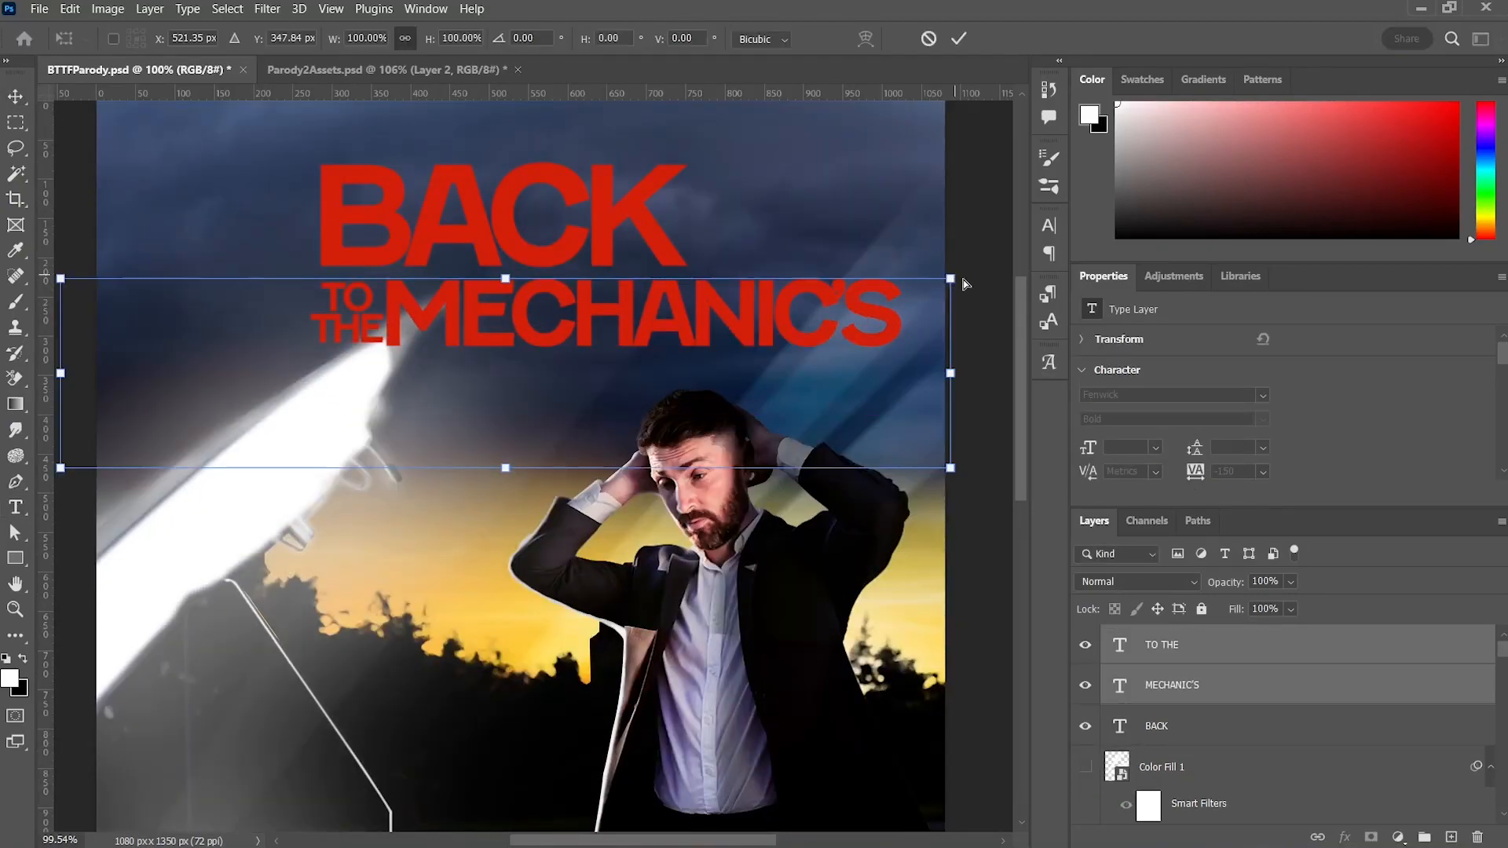
drag(966, 284, 971, 288)
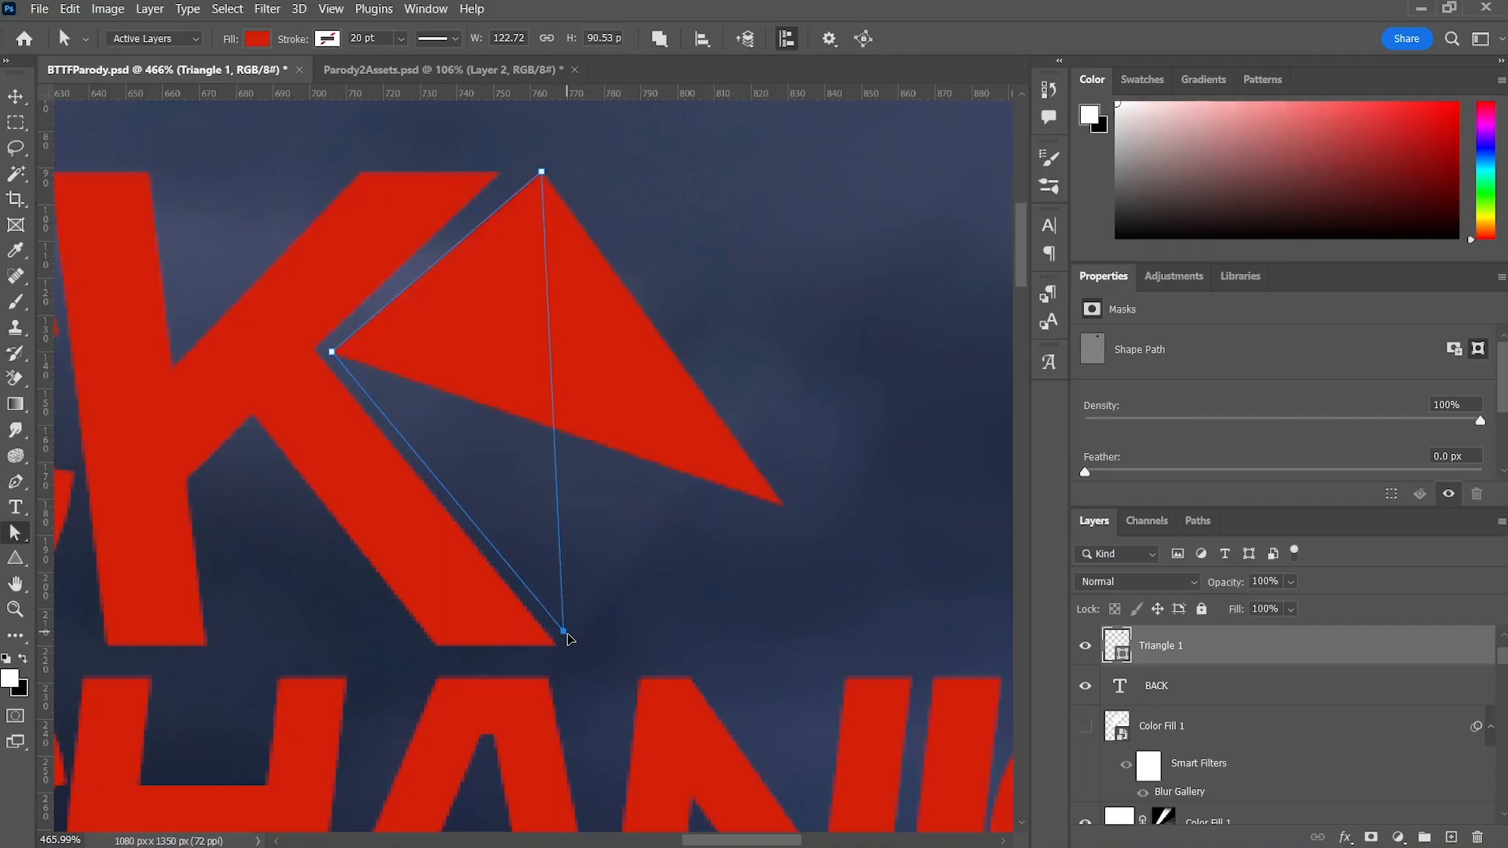
Step: Reshape the red triangle into an arrowhead fitting the K's right notch and align the tilted rectangle with it as the arrow's shaft
drag(568, 638, 573, 632)
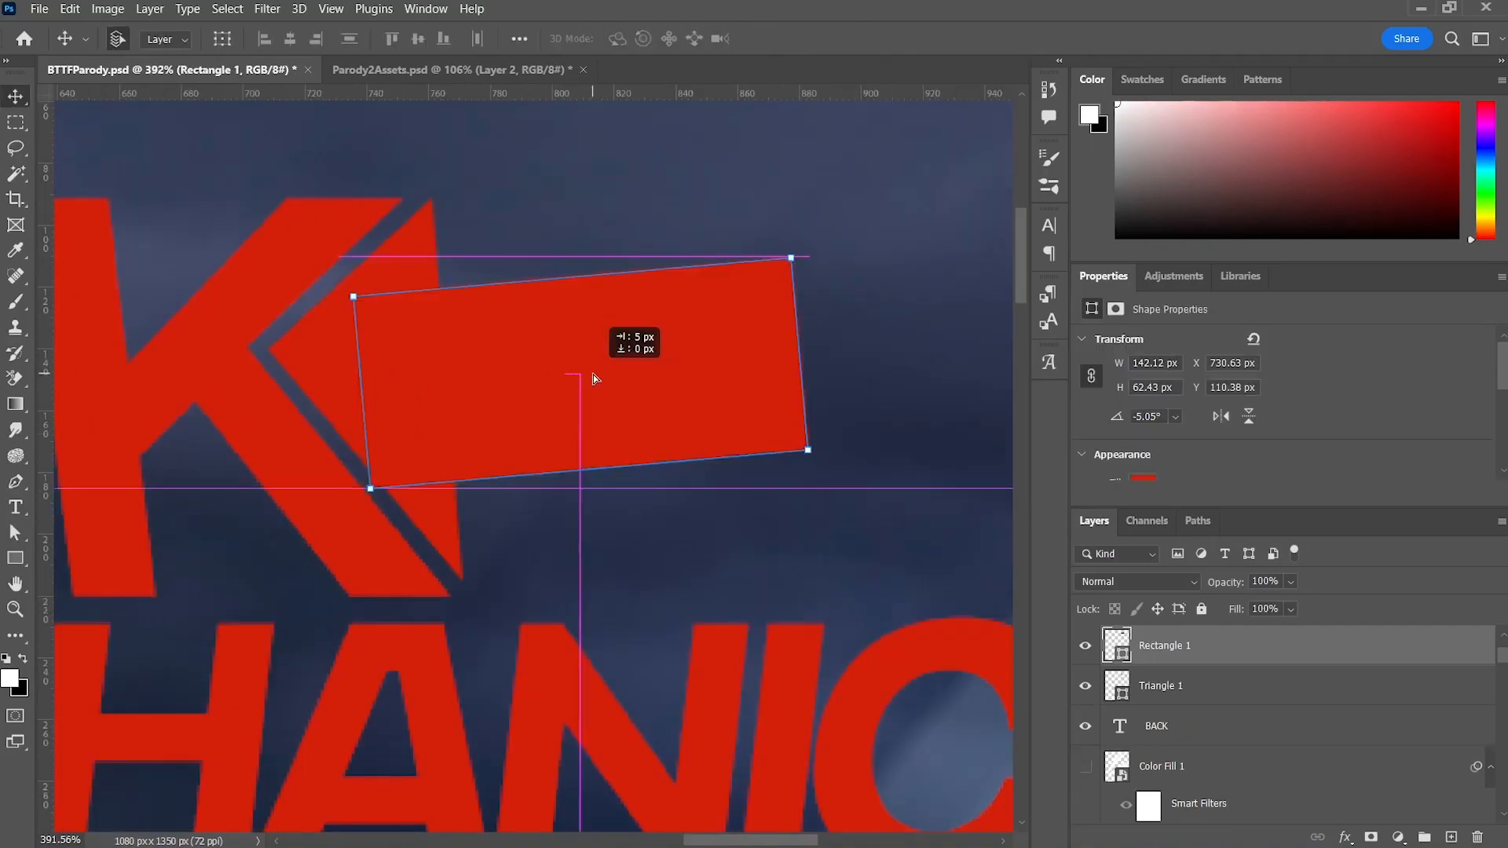
drag(592, 377, 602, 376)
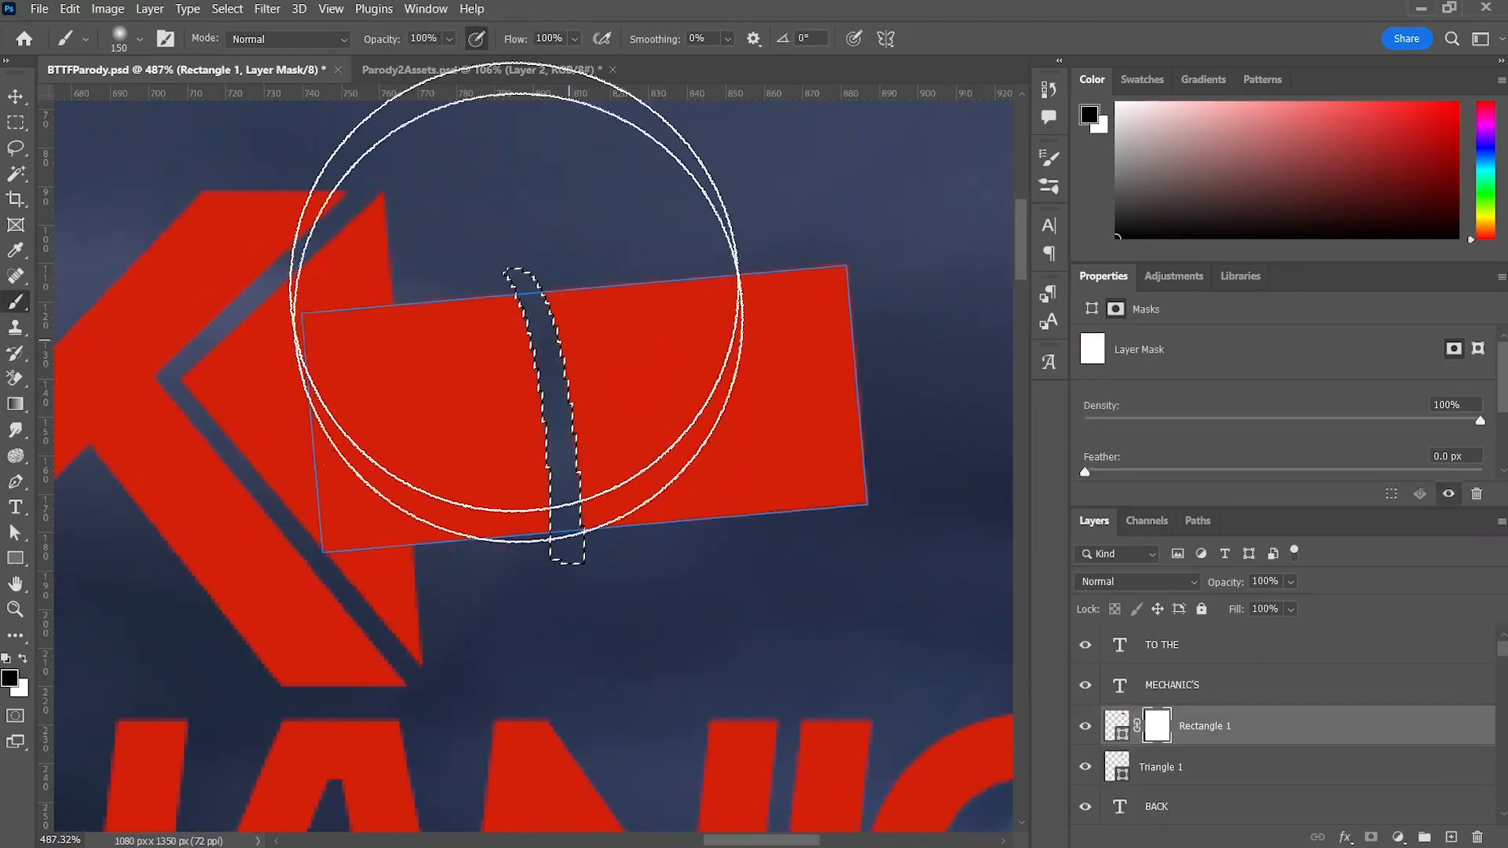
Step: Mask curved, evenly spaced gaps across Rectangle 1 by filling the repeated narrow selection with black, forming stripes on the arrow shaft
key(ctrl+d)
mouse_move(693, 320)
mouse_down()
mouse_move(686, 375)
mouse_move(633, 327)
mouse_up()
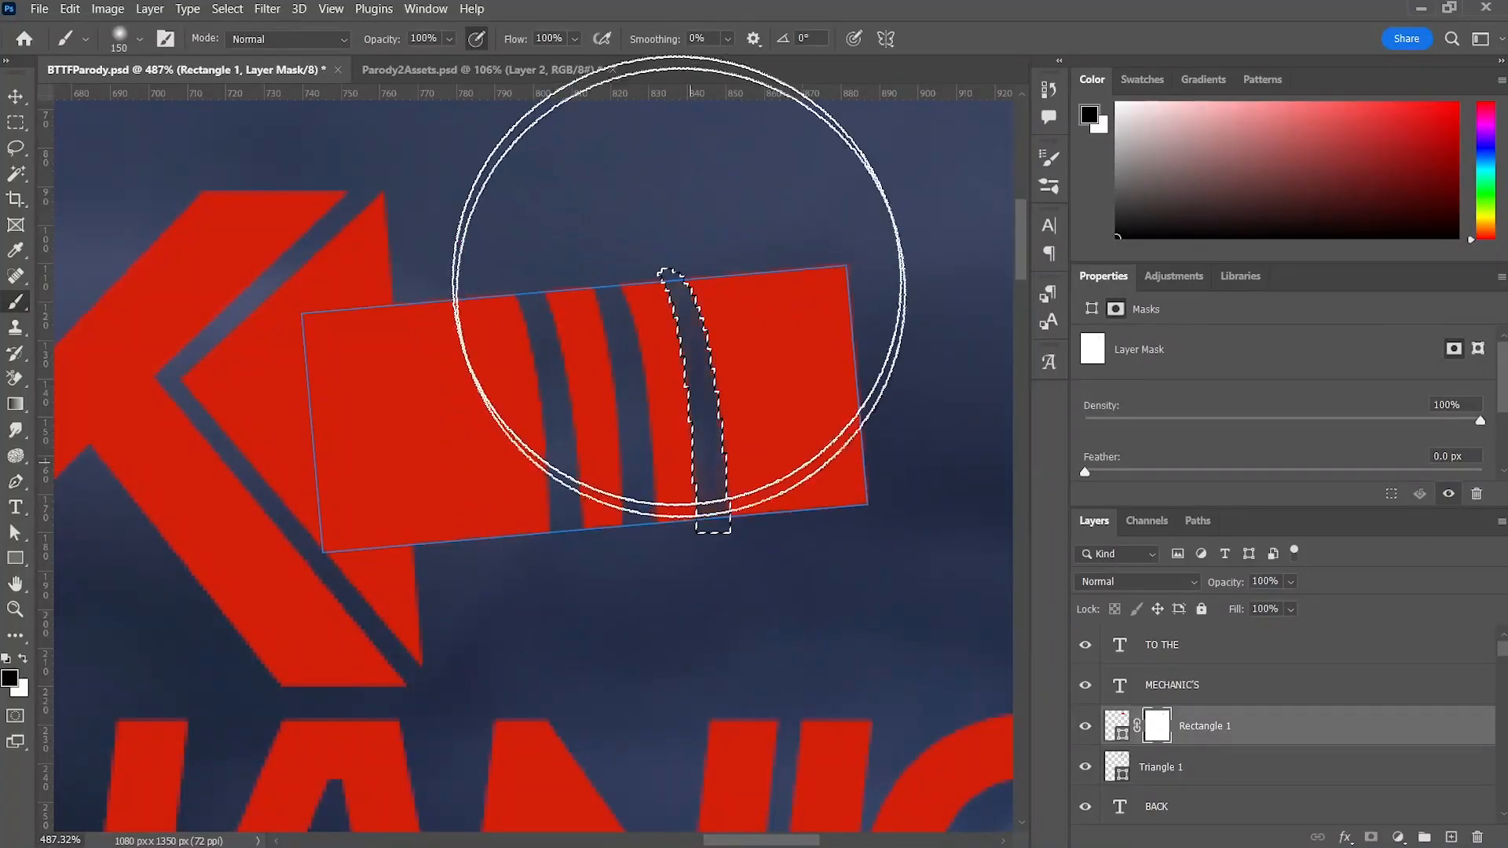
drag(646, 303, 670, 385)
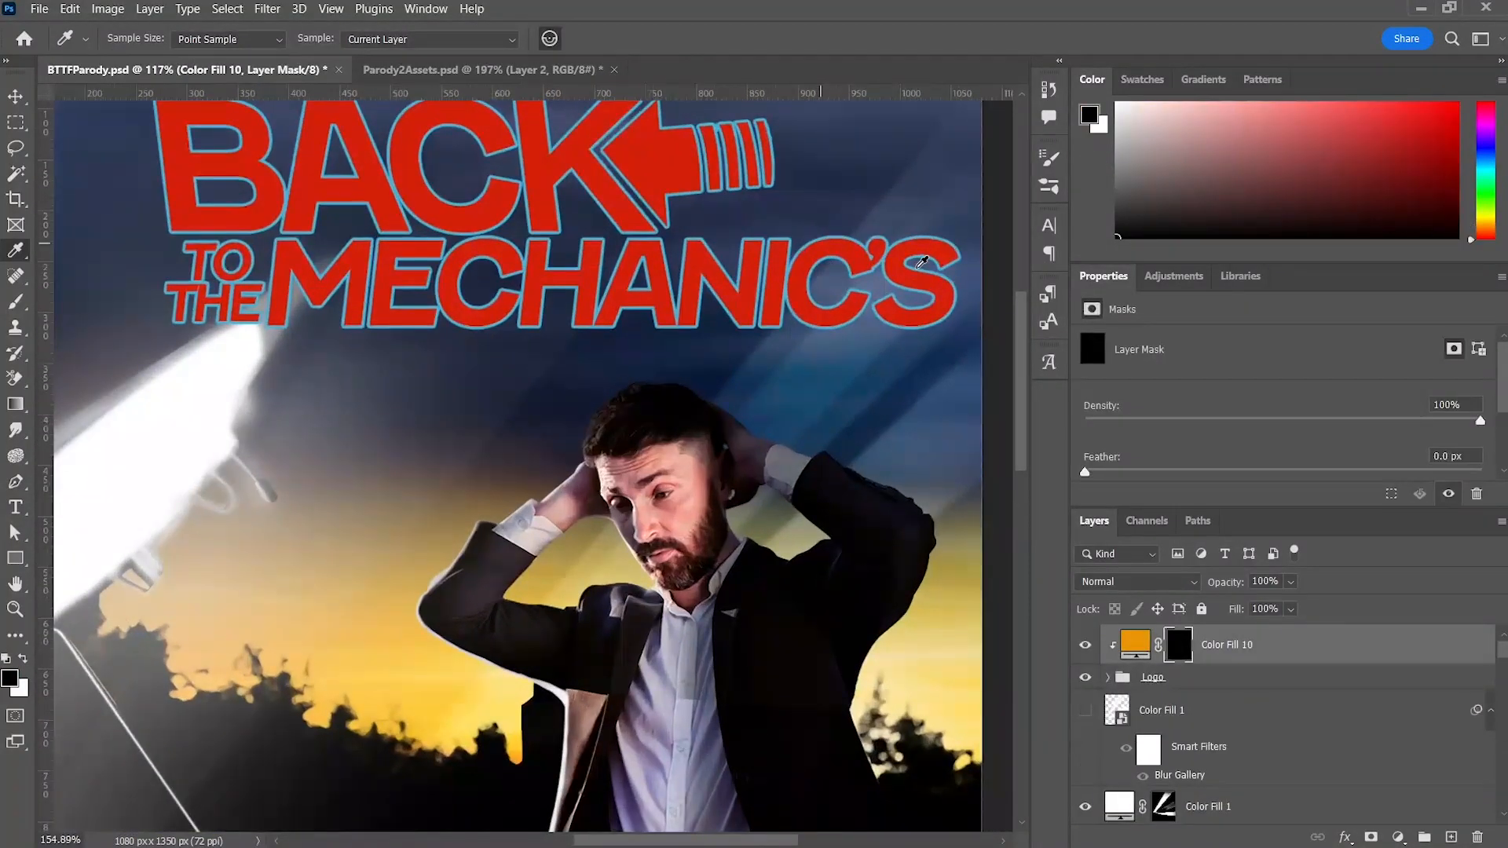
Step: Paint white on the Color Fill 10 mask across the title to blend orange into the red lettering
scroll(921, 262, up, 3)
scroll(794, 301, down, 4)
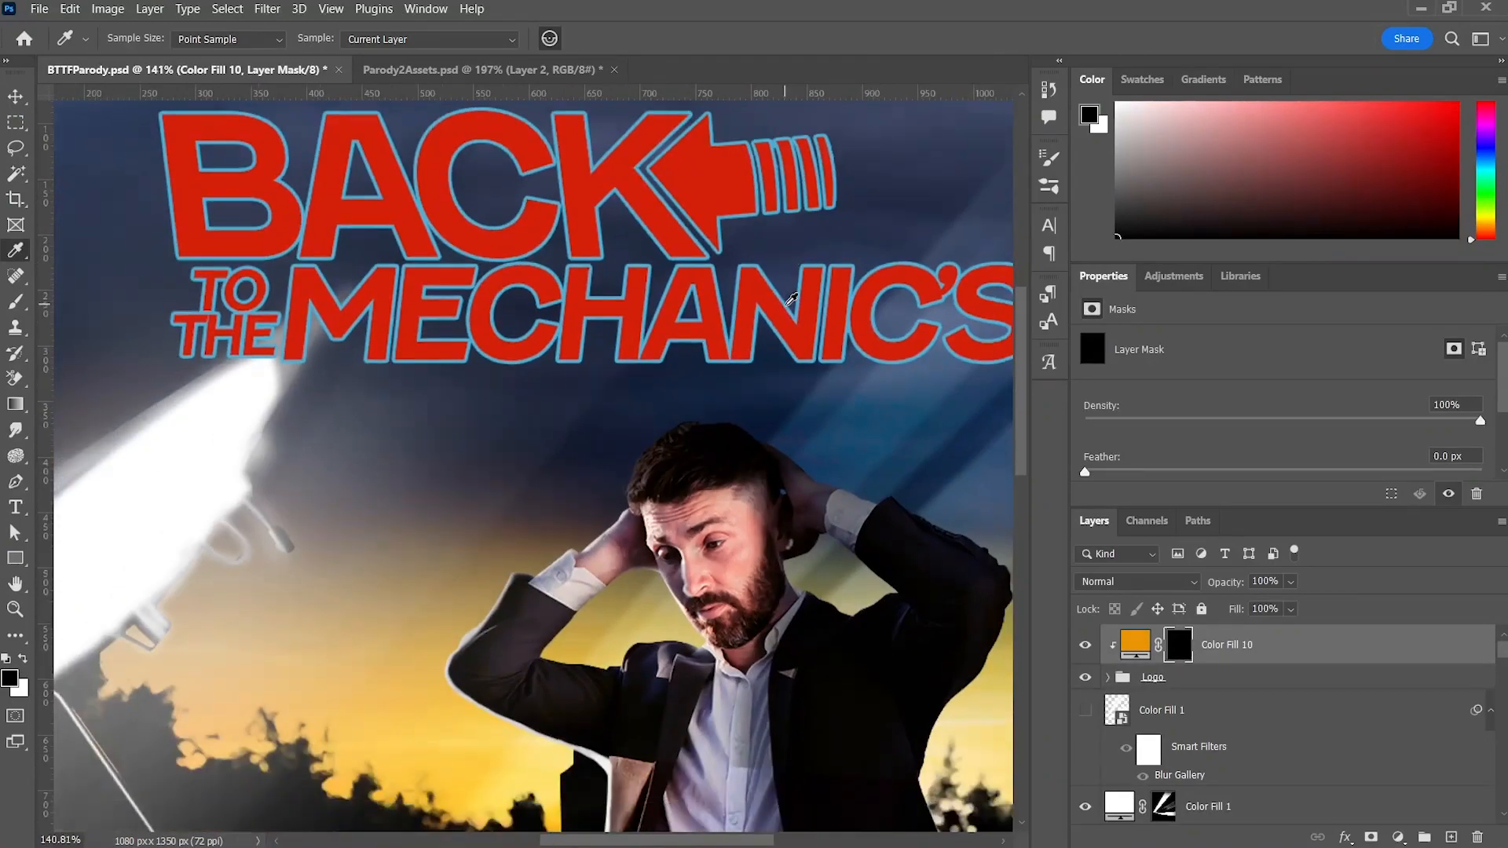
key(b)
key(x)
mouse_move(882, 243)
mouse_down()
mouse_move(719, 259)
mouse_move(209, 250)
mouse_up()
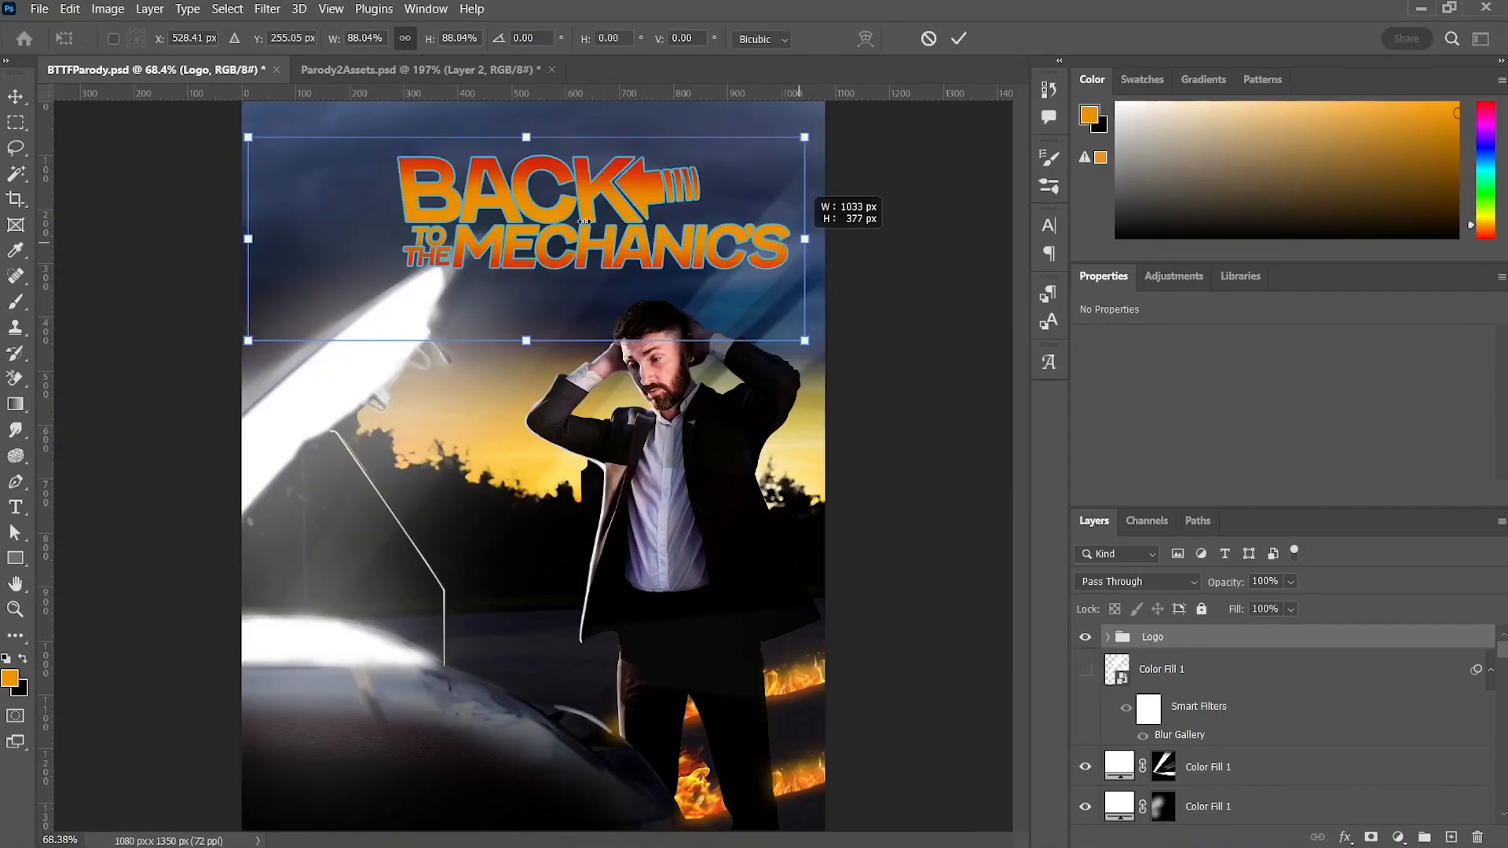
Step: Scale the Logo group to 88.04% and position it in the poster's upper-left area above the raised hood
drag(584, 220, 469, 207)
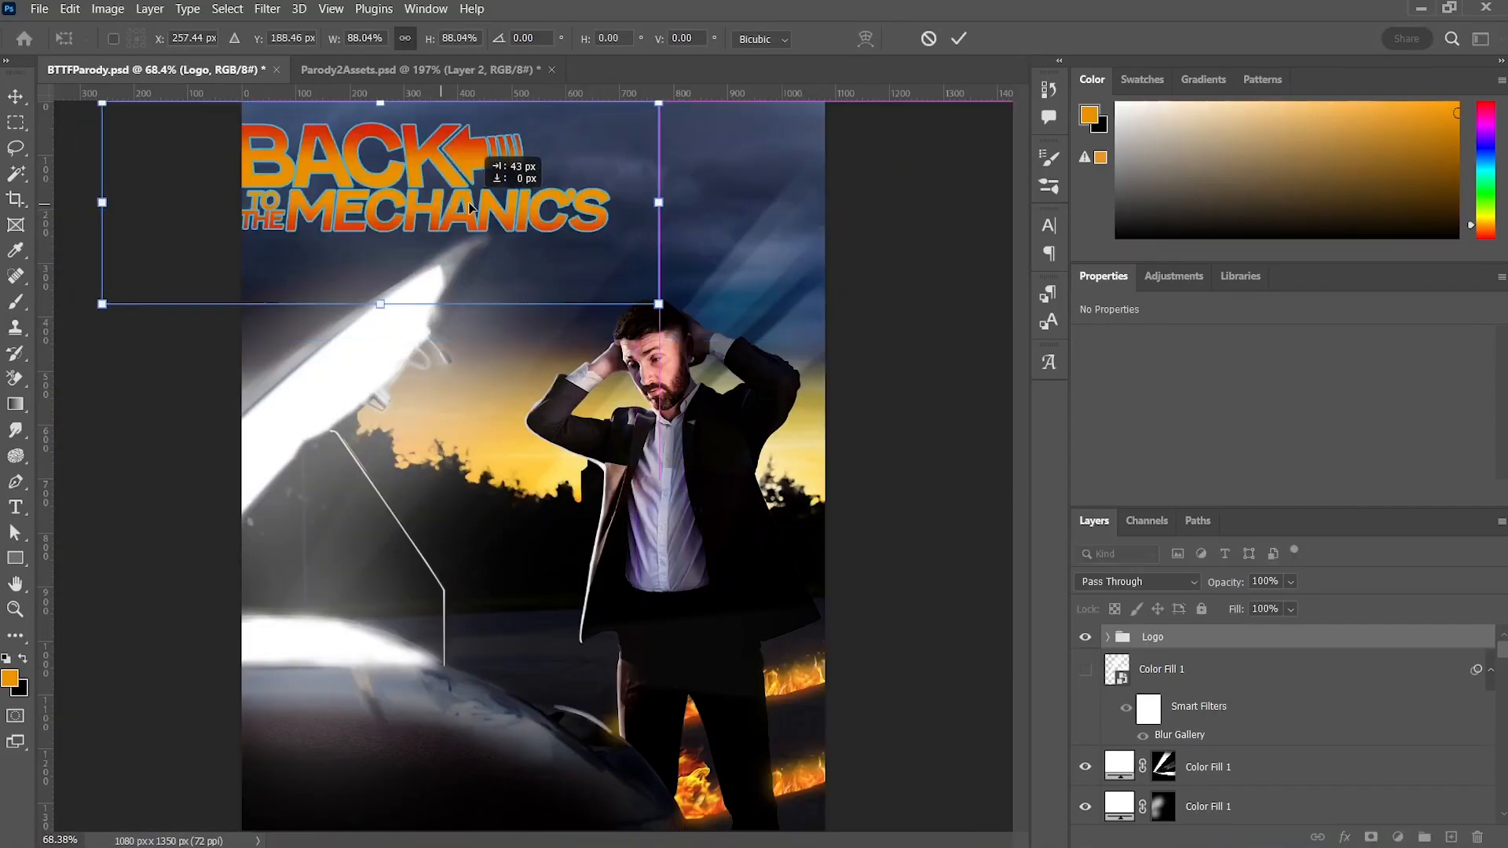
drag(361, 190, 362, 190)
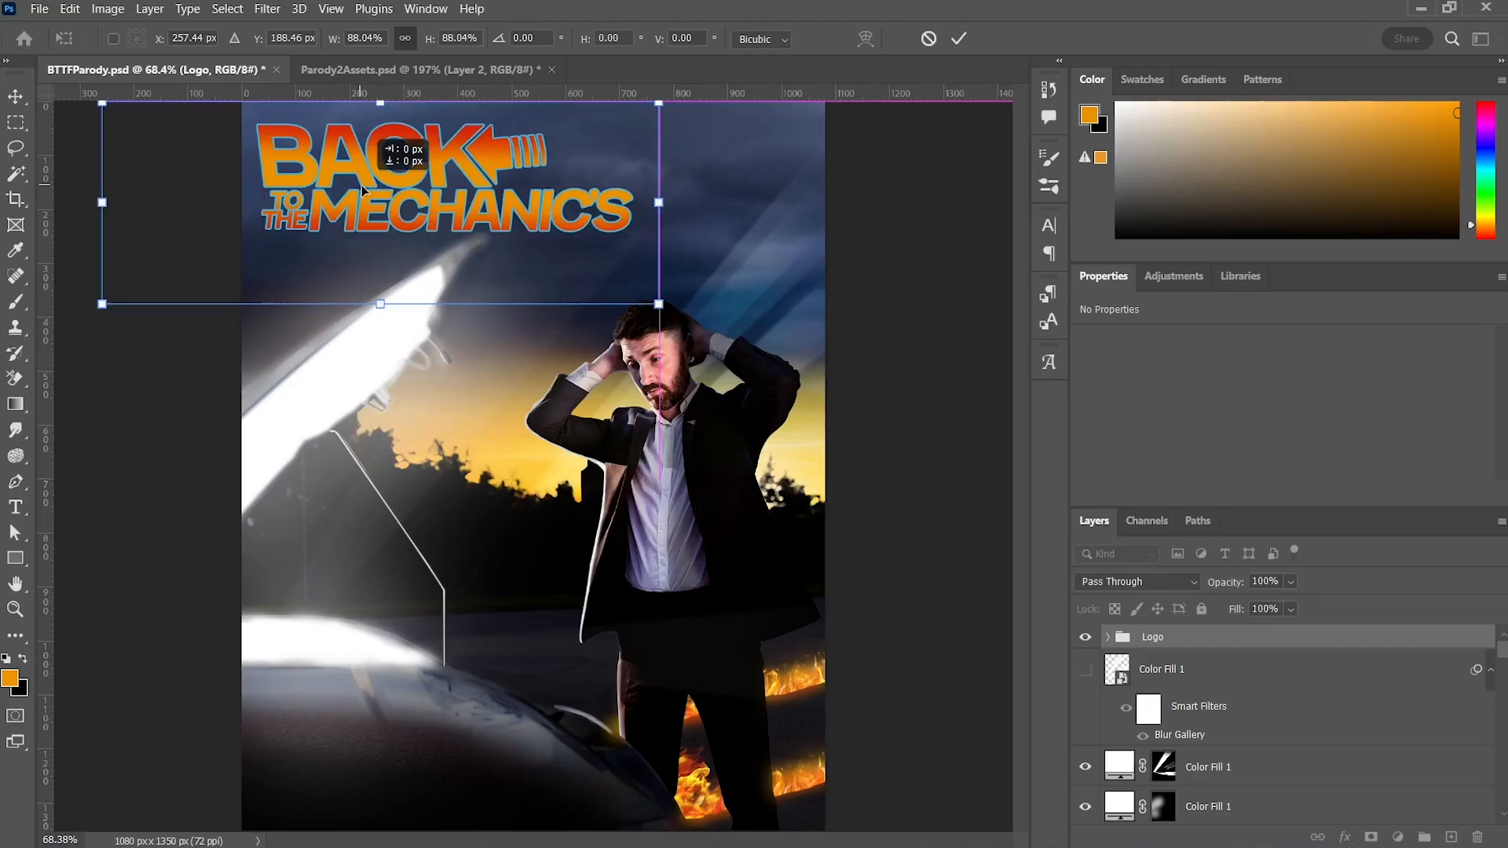
drag(466, 207, 466, 196)
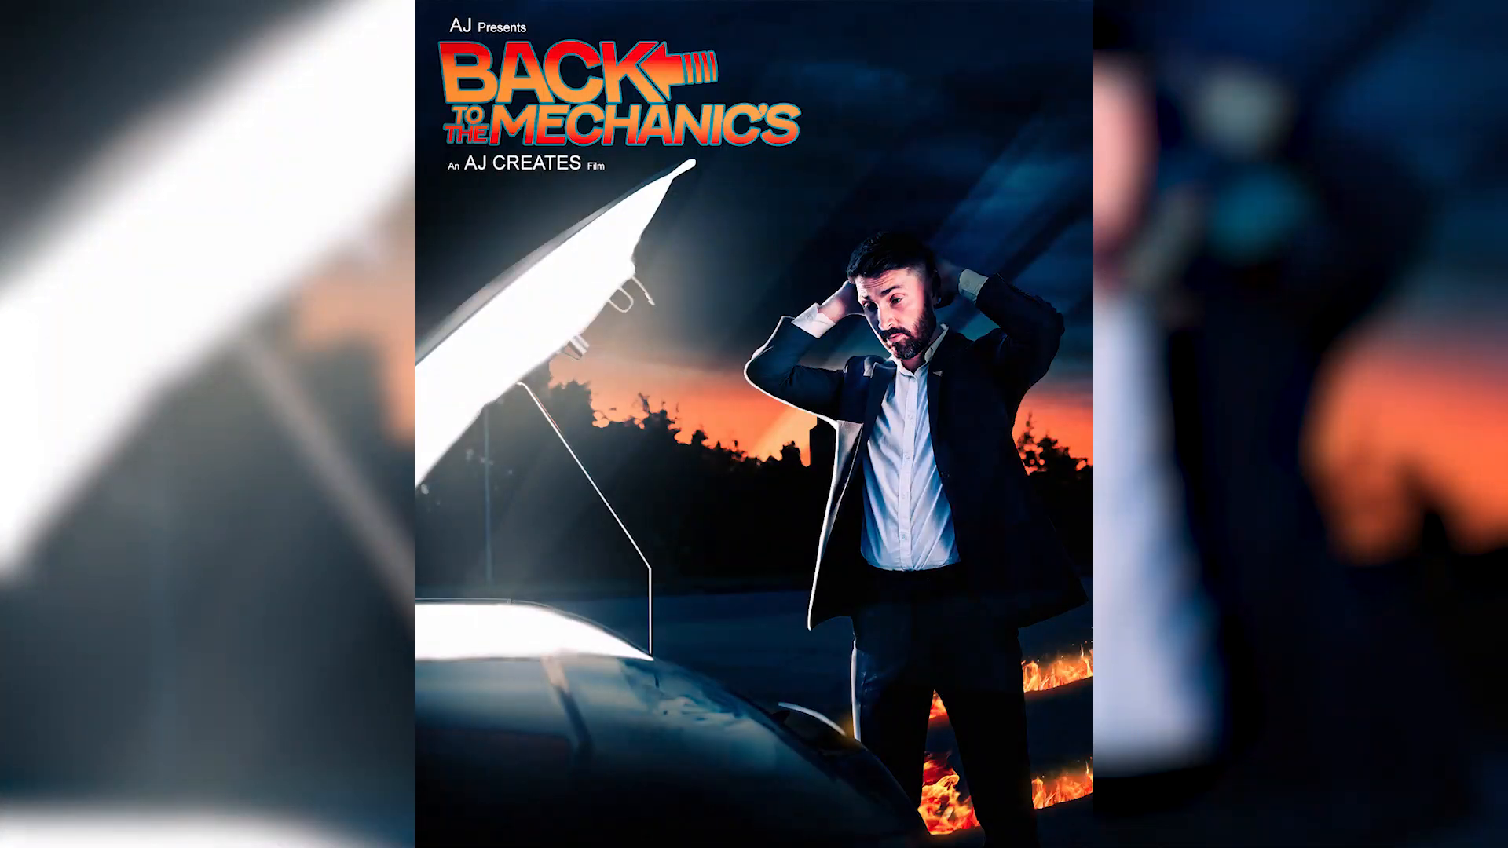